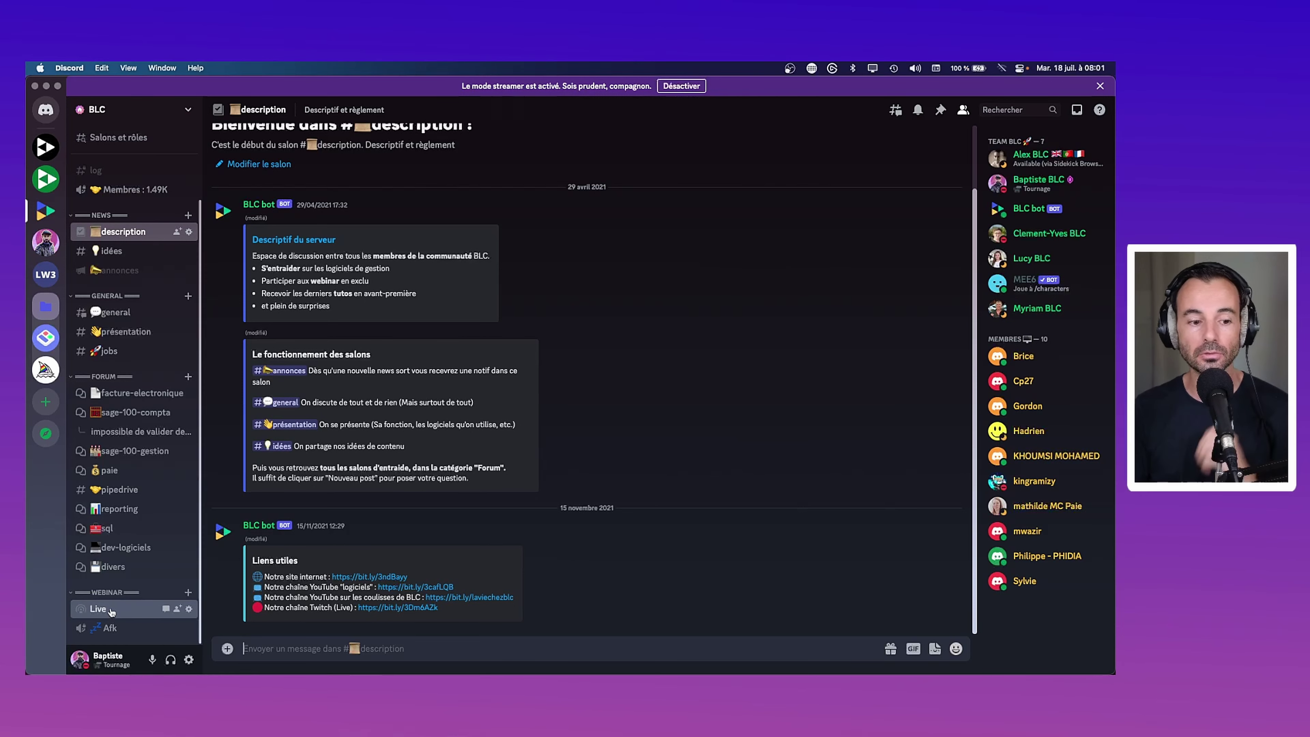
# Join the Live stage channel under WEBINAR in the BLC server
pyautogui.click(98, 609)
# Toggle the Live stage's waiting music with the music button until it is muted
pyautogui.click(643, 650)
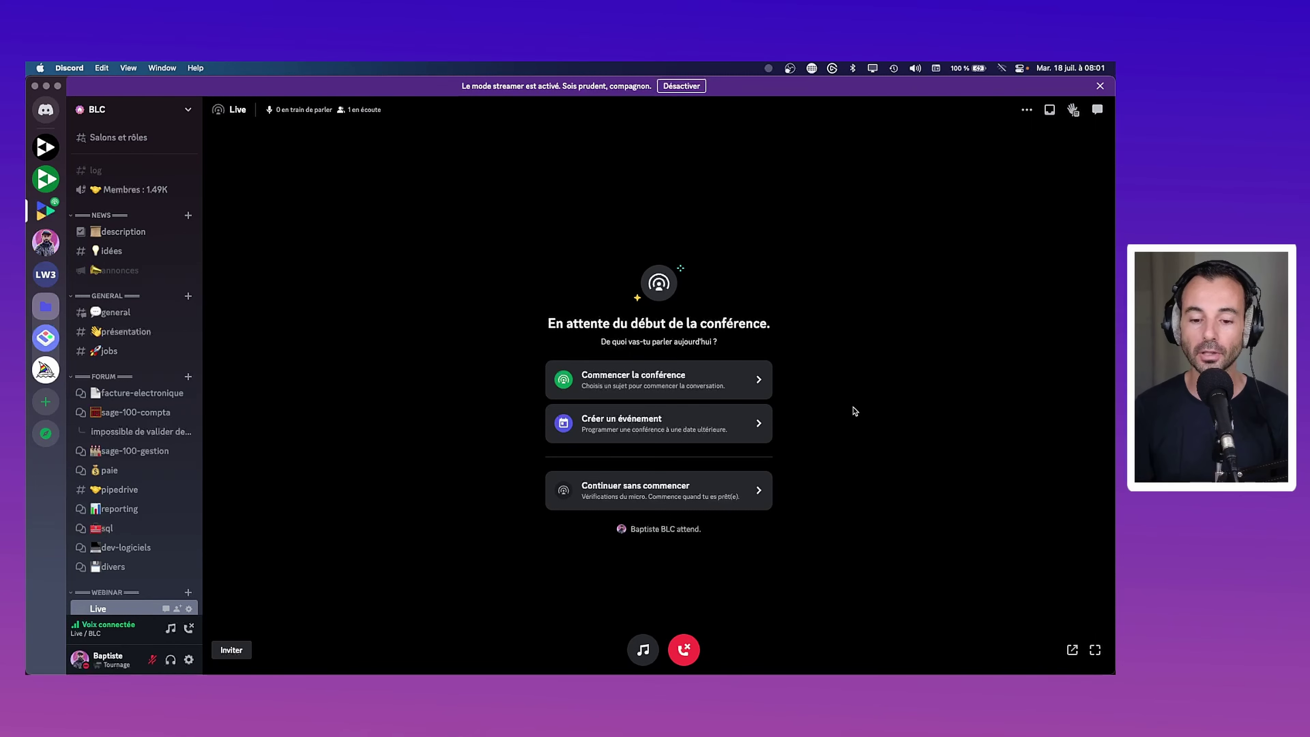
pyautogui.click(643, 651)
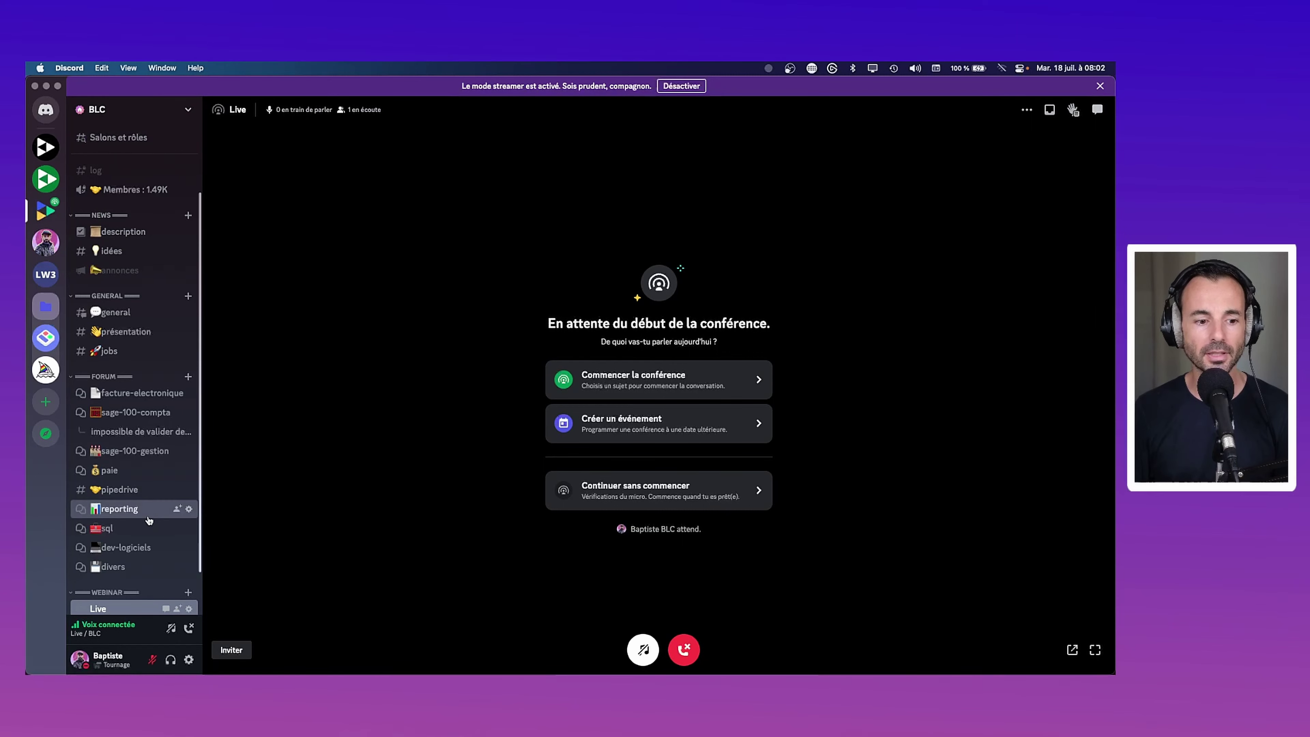
# Leave the stage and review Hack ta productivité's Communauté overview and Onboarding settings
pyautogui.click(189, 628)
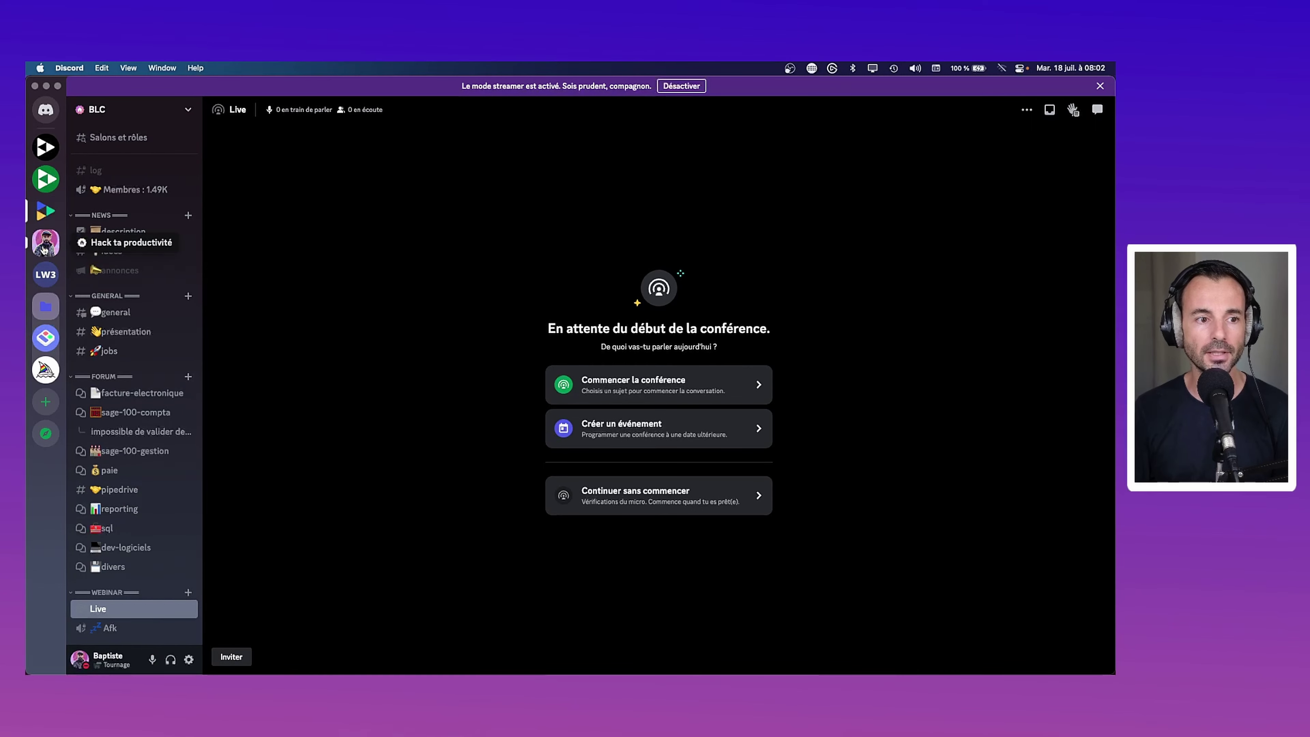
pyautogui.click(44, 250)
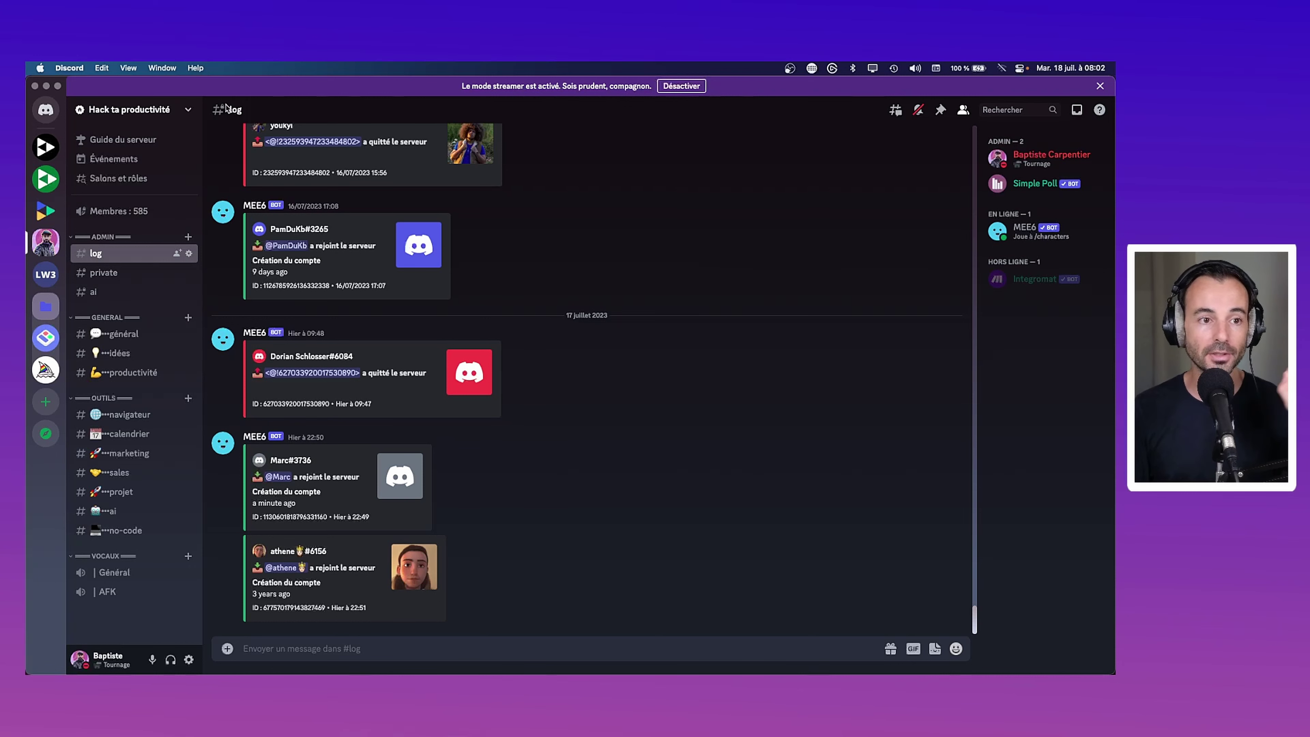
pyautogui.click(165, 110)
pyautogui.click(135, 185)
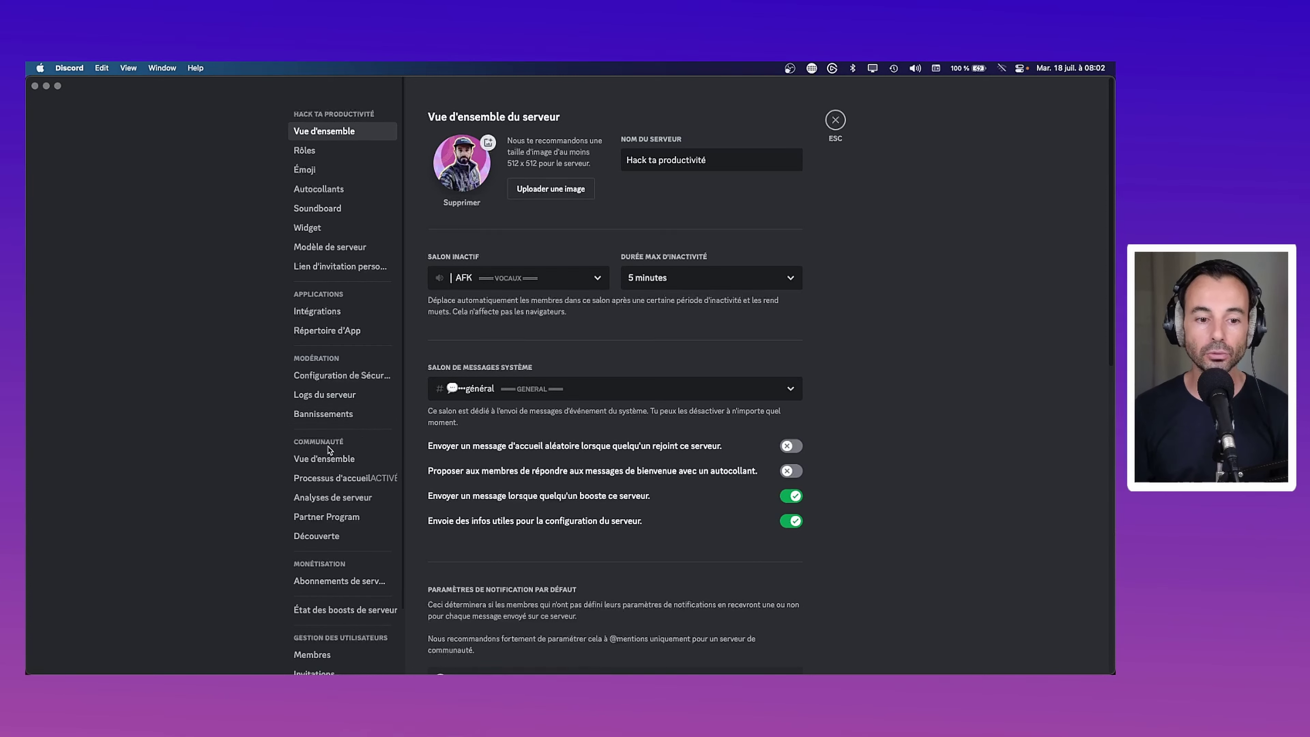
pyautogui.click(321, 460)
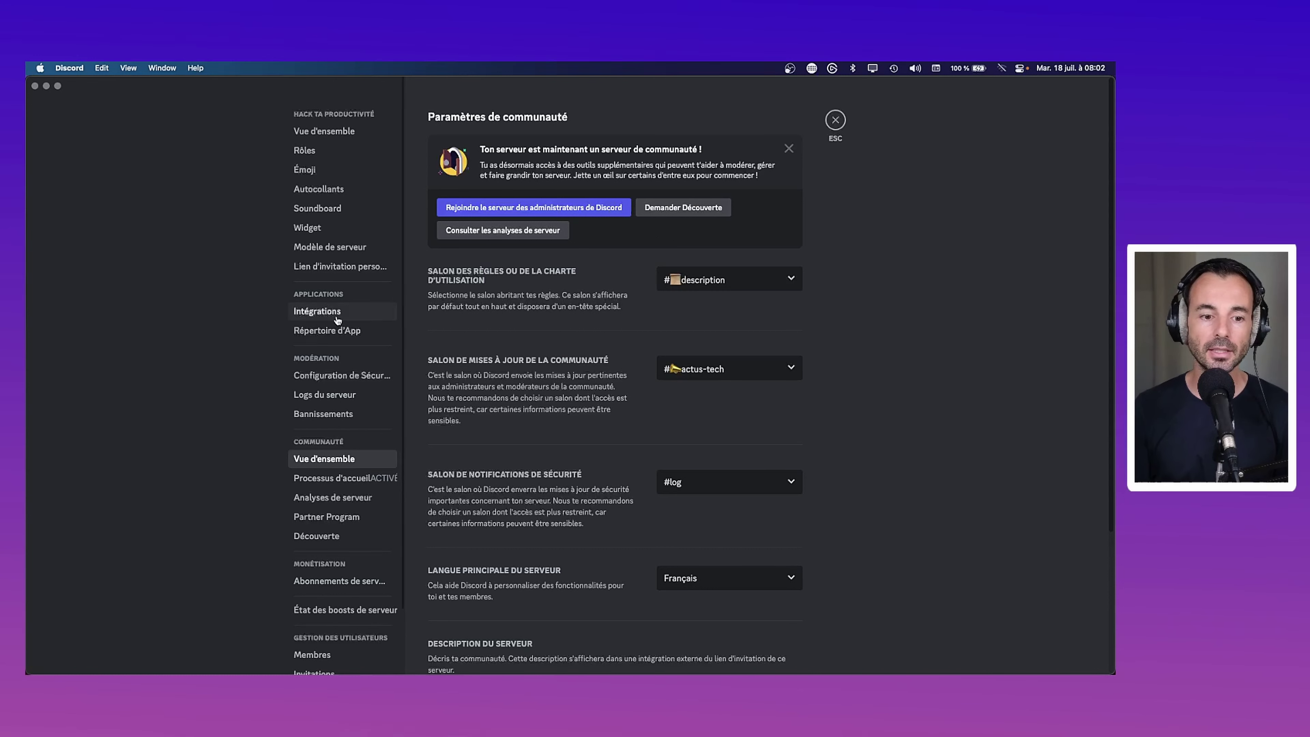
pyautogui.click(336, 481)
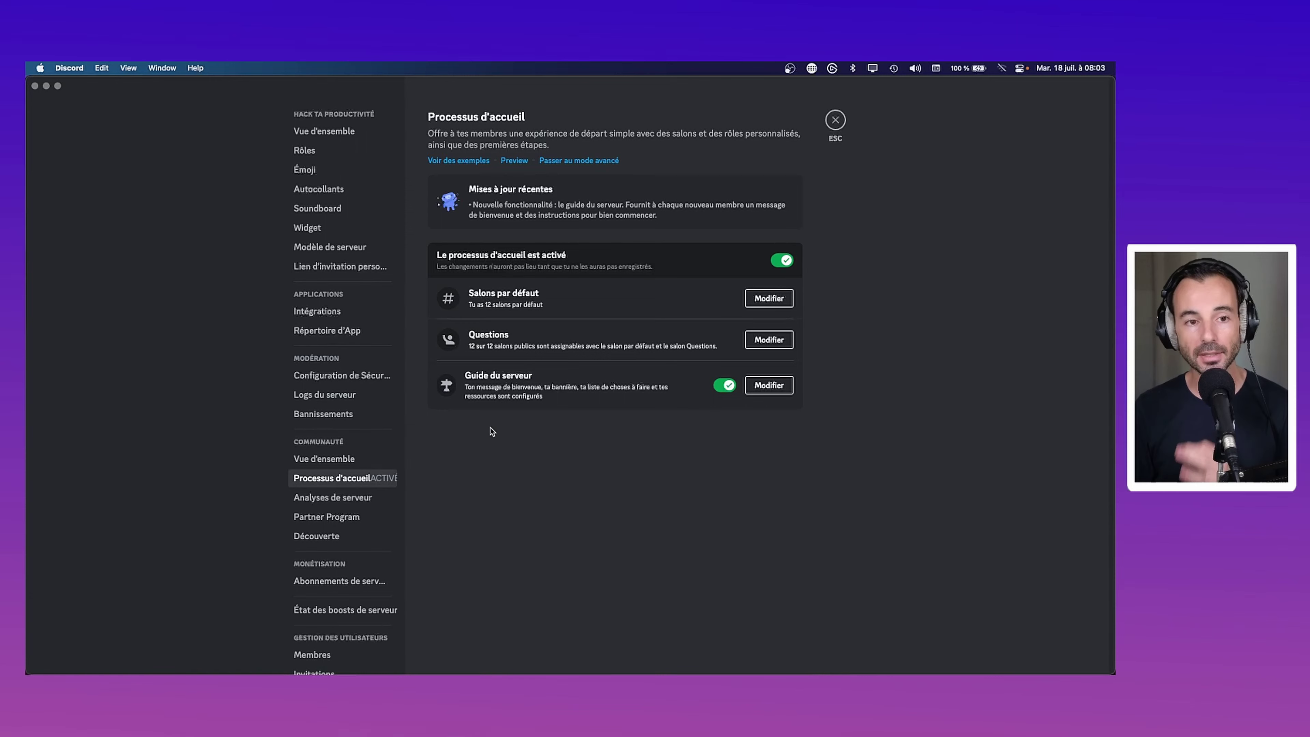
pyautogui.click(836, 121)
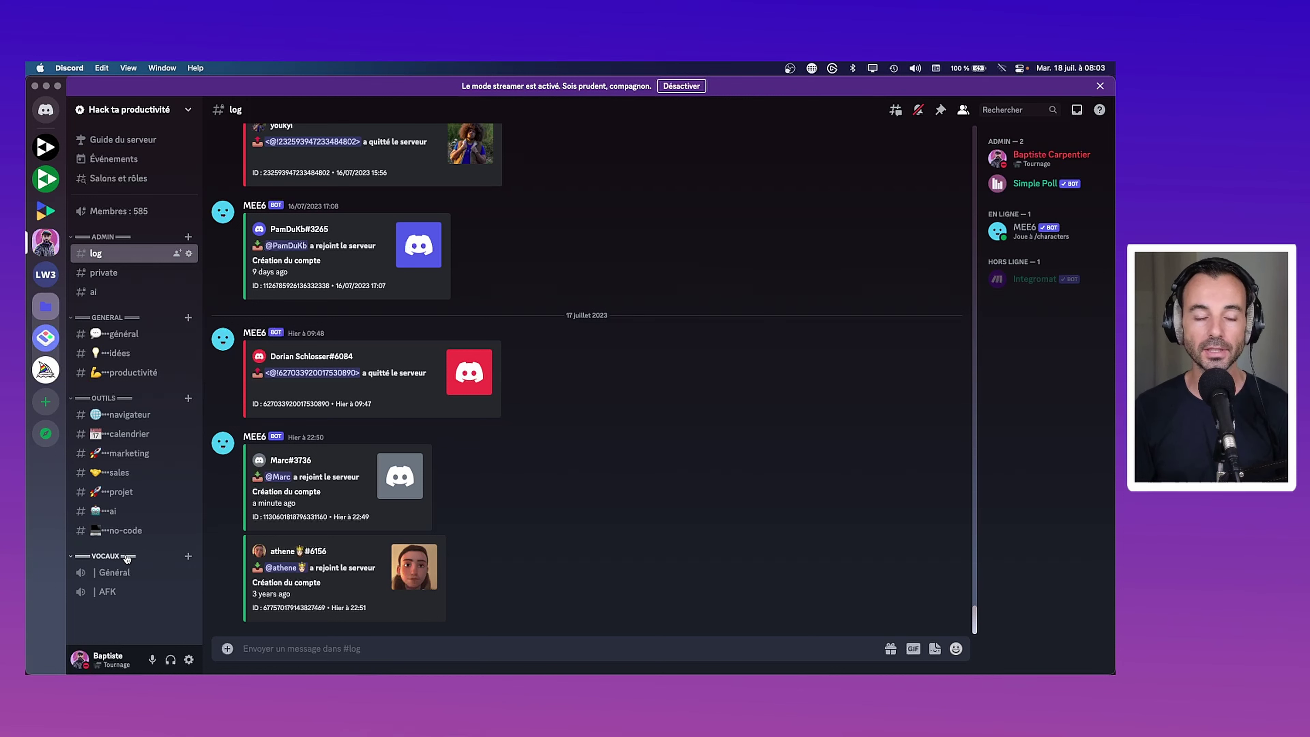
# Add a Stage channel named 'Webinar' under VOCAUX and advance to choosing moderators
pyautogui.click(189, 557)
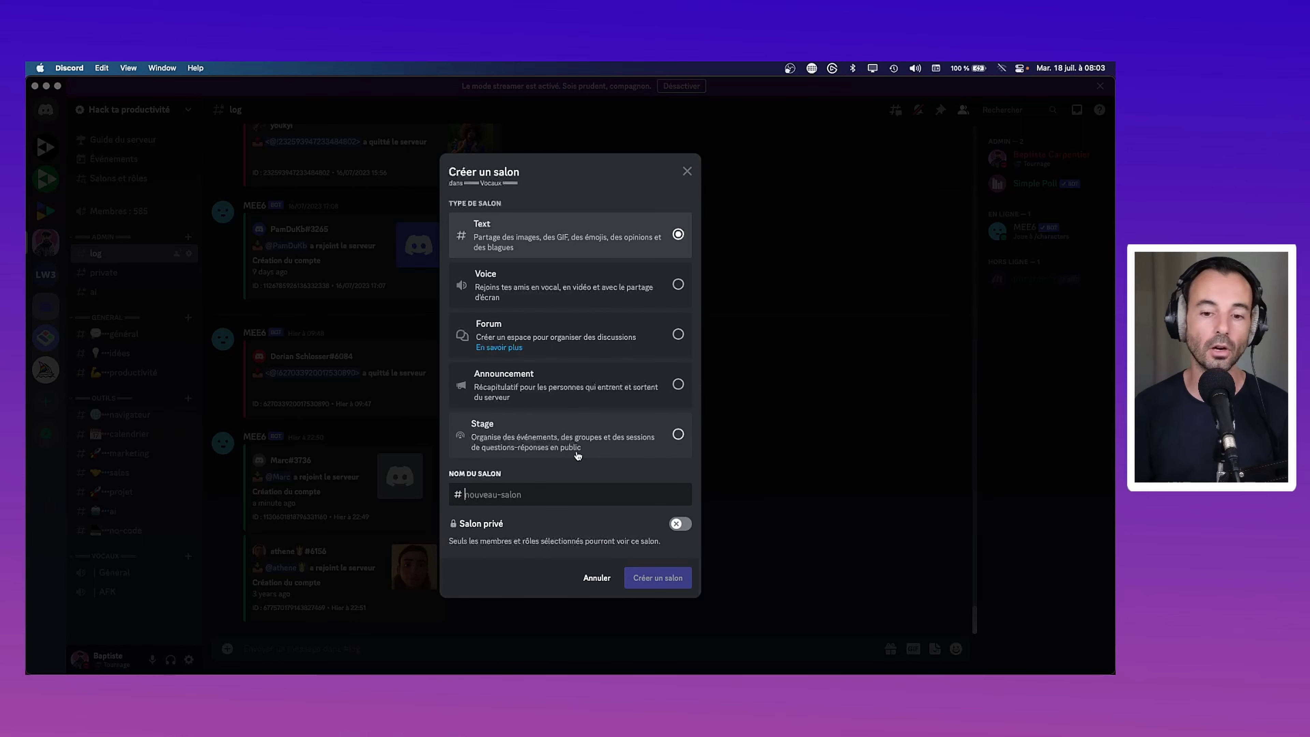
pyautogui.click(586, 437)
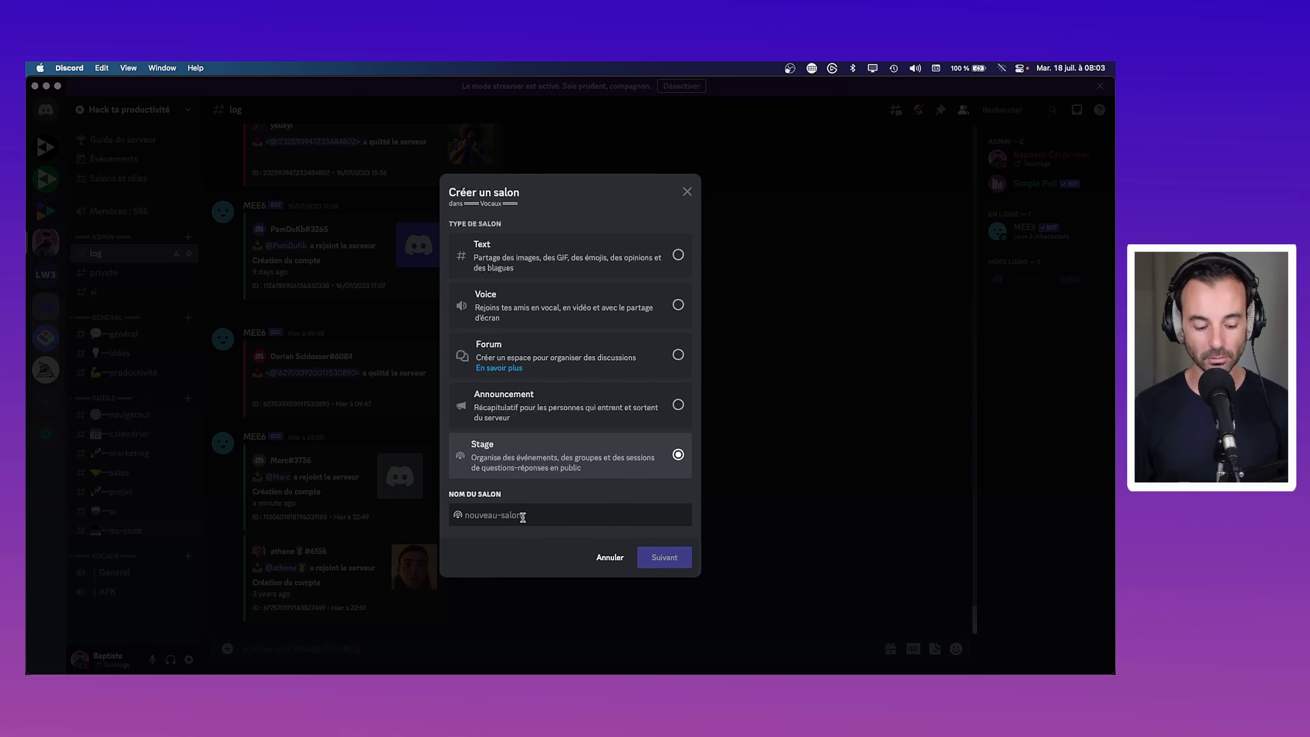
pyautogui.write('Webina')
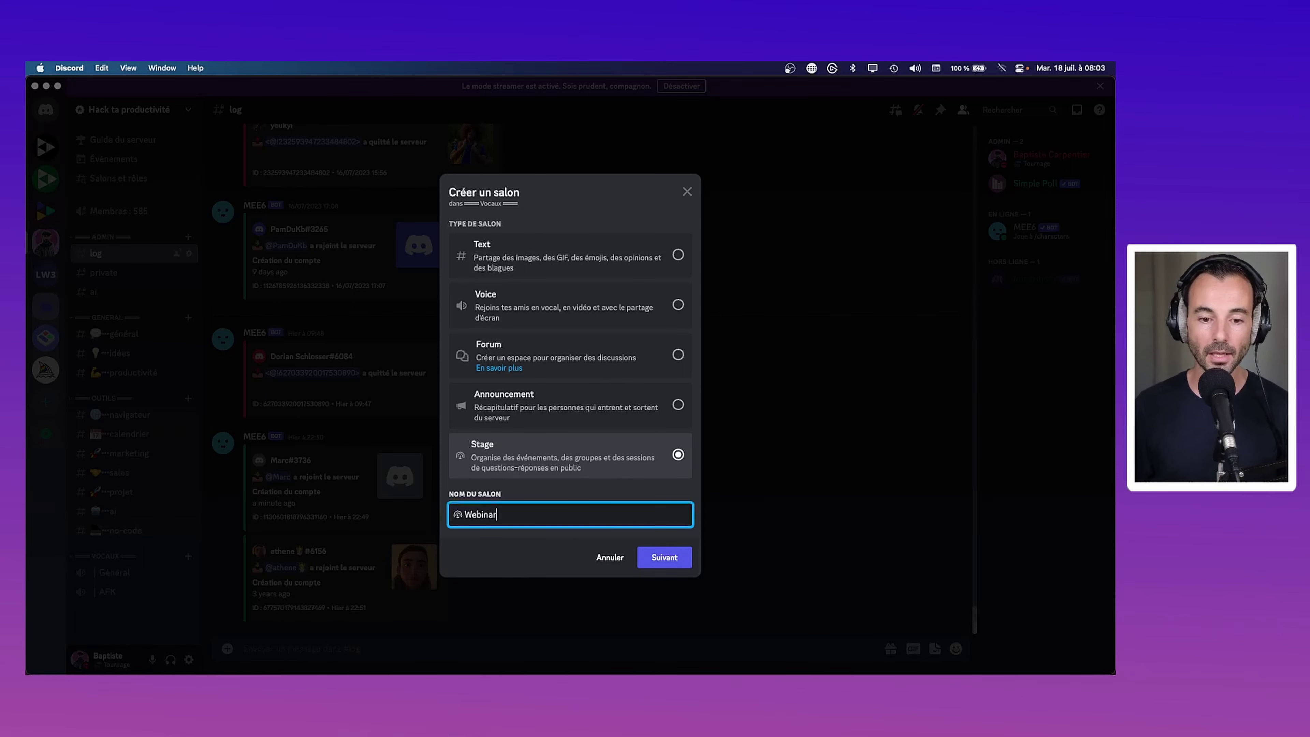
pyautogui.write('r')
pyautogui.click(663, 557)
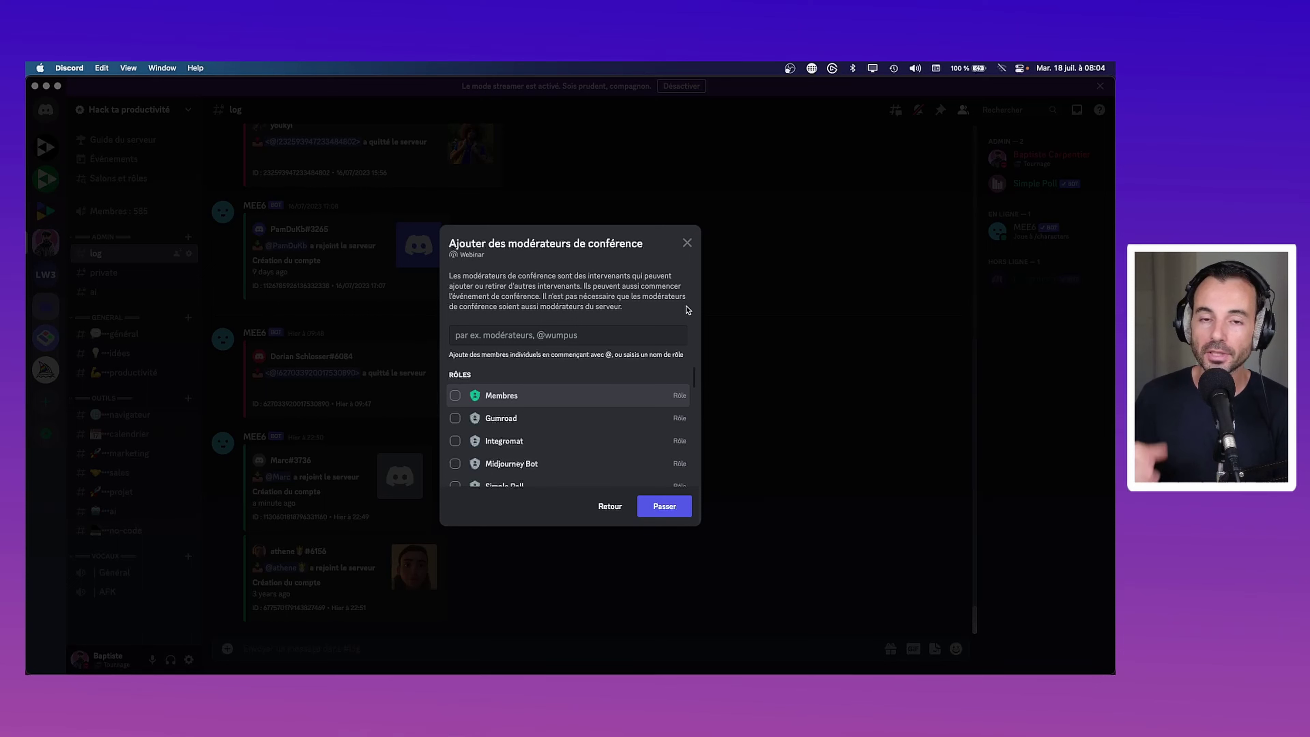
# Browse the roles and members list, then skip moderators to create the Webinar stage
pyautogui.scroll(-1, 548, 442)
pyautogui.scroll(-6, 548, 441)
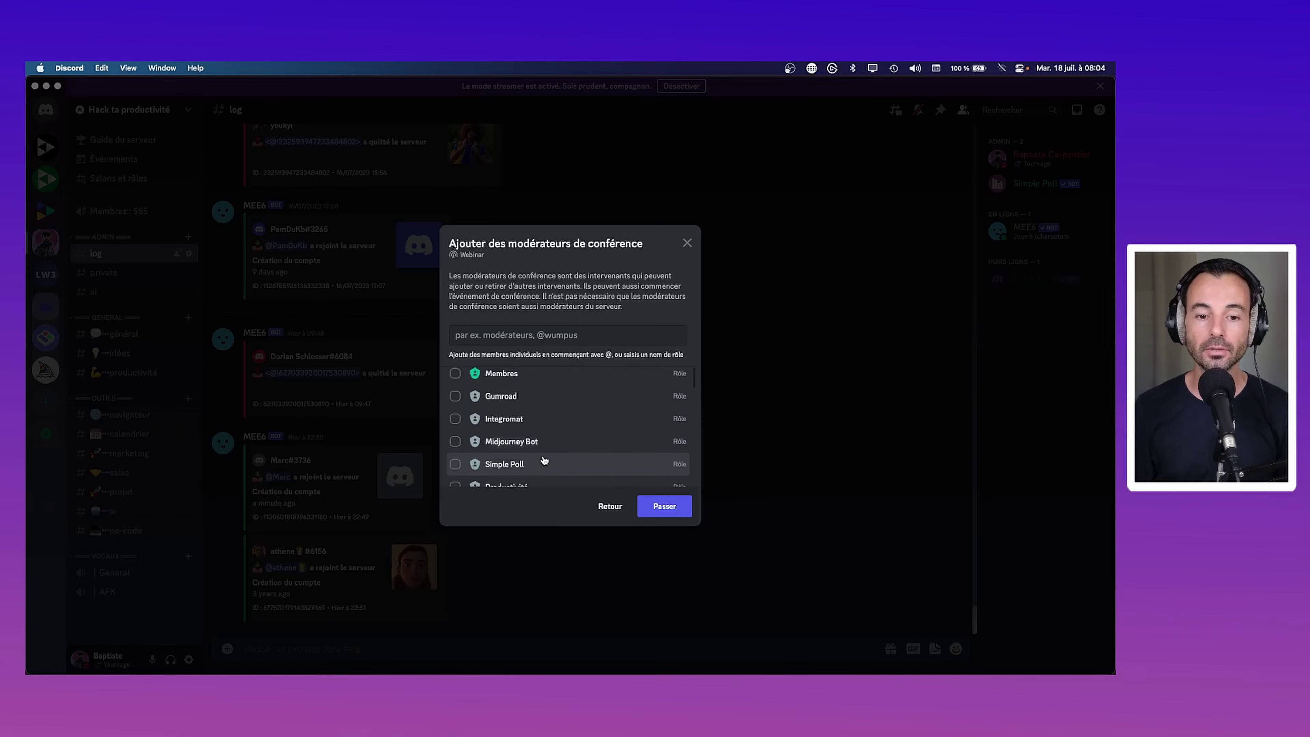
pyautogui.scroll(8, 588, 448)
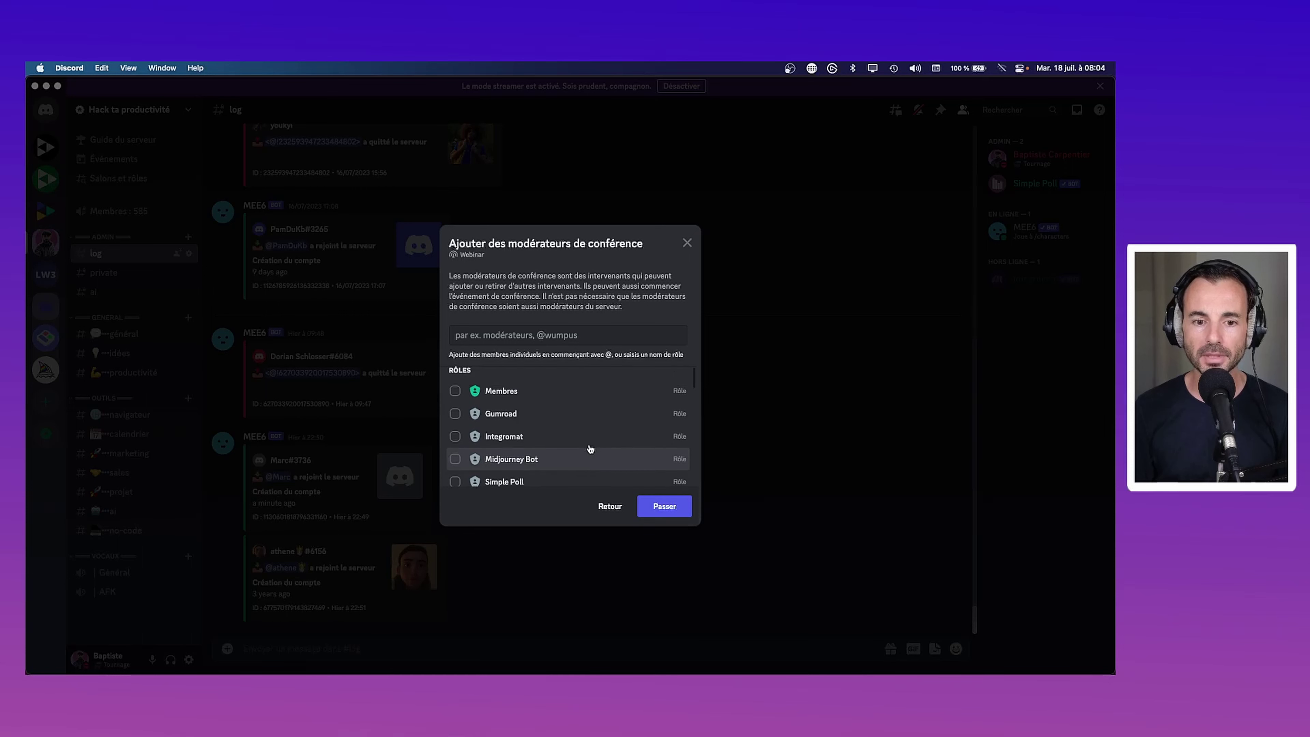
pyautogui.scroll(-4, 535, 421)
pyautogui.scroll(-4, 537, 424)
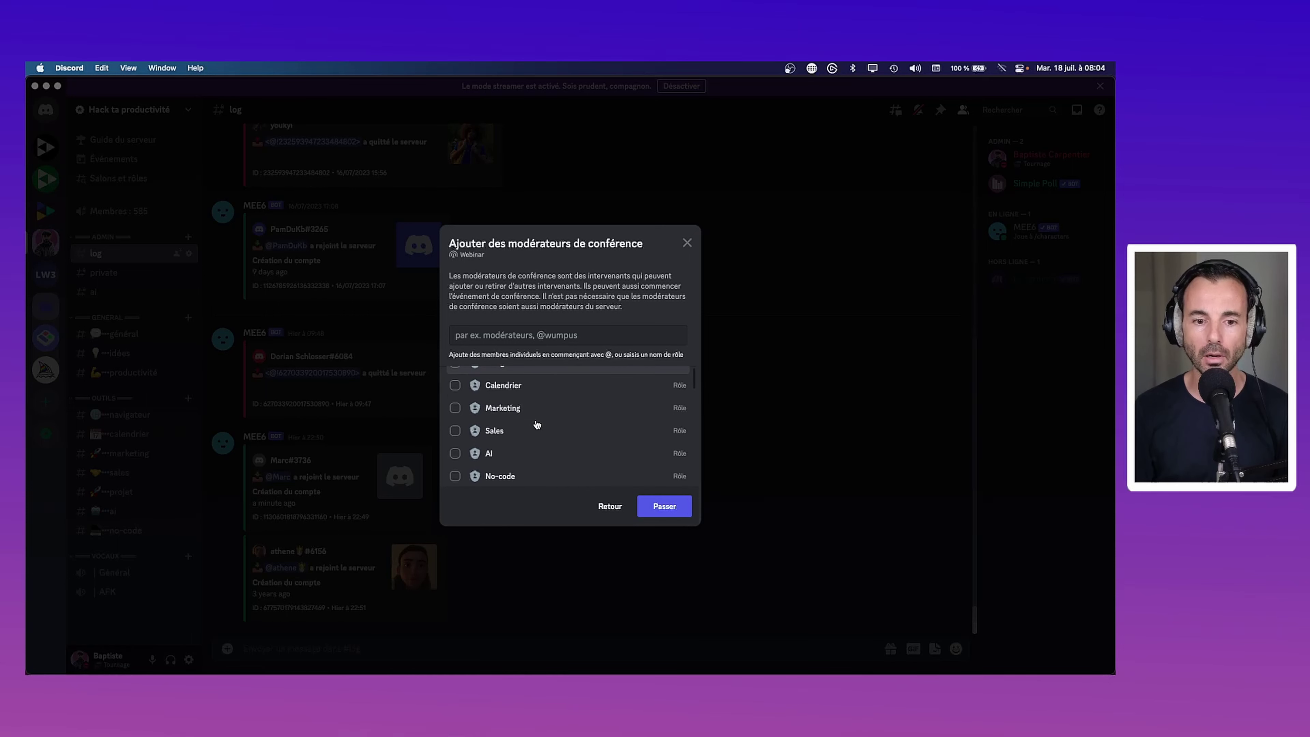
pyautogui.scroll(8, 491, 427)
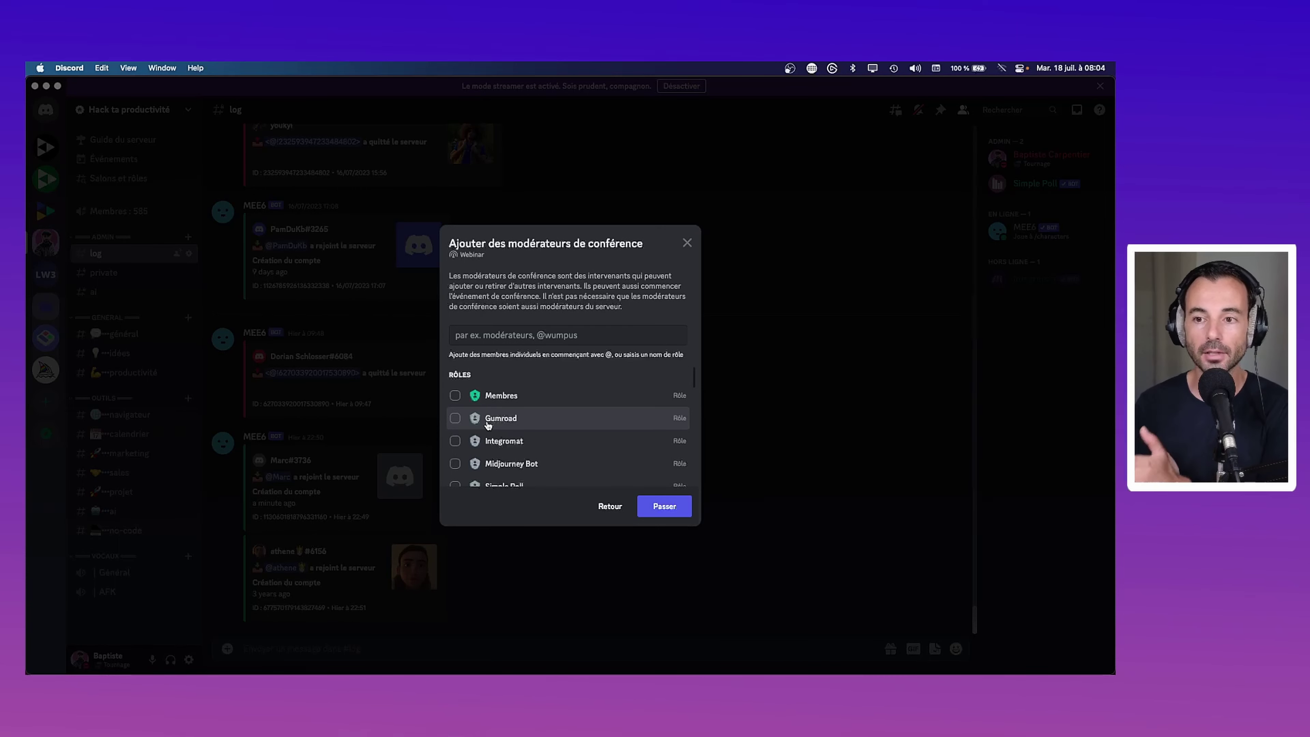
pyautogui.scroll(-10, 488, 424)
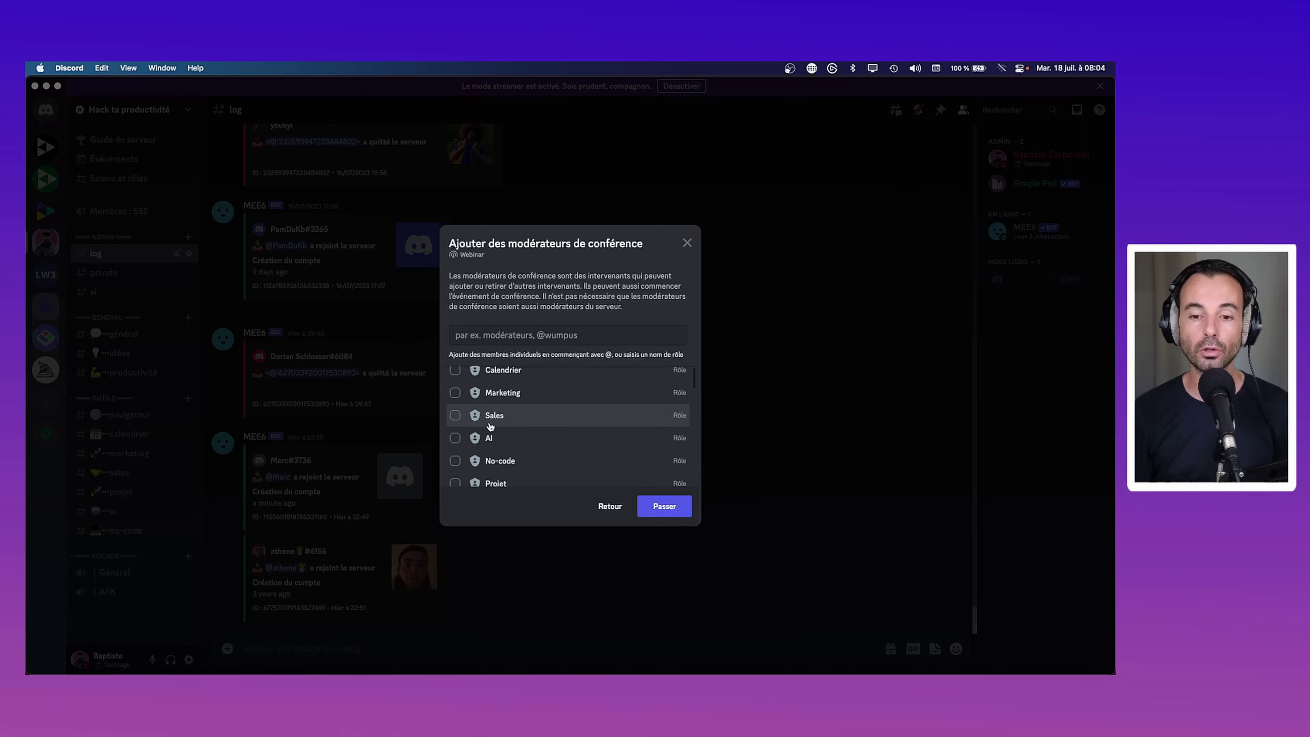
pyautogui.scroll(-8, 491, 428)
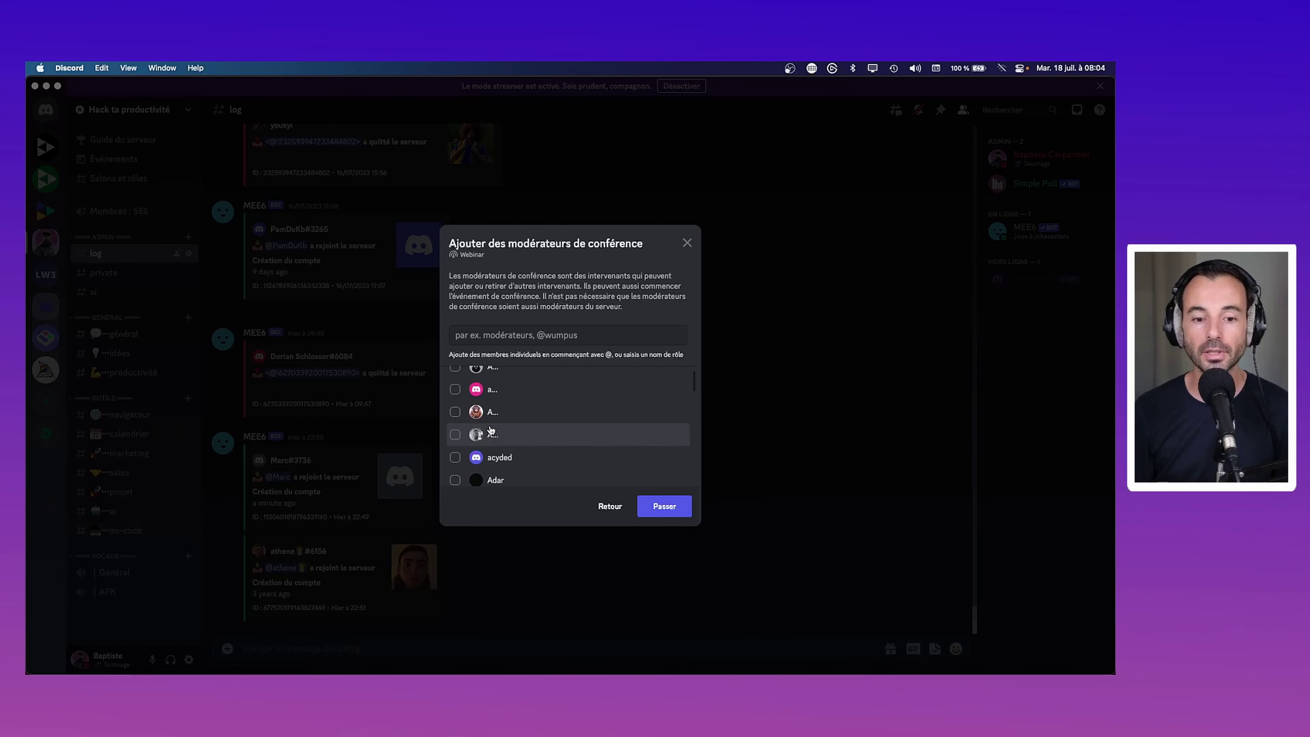
pyautogui.scroll(-5, 490, 429)
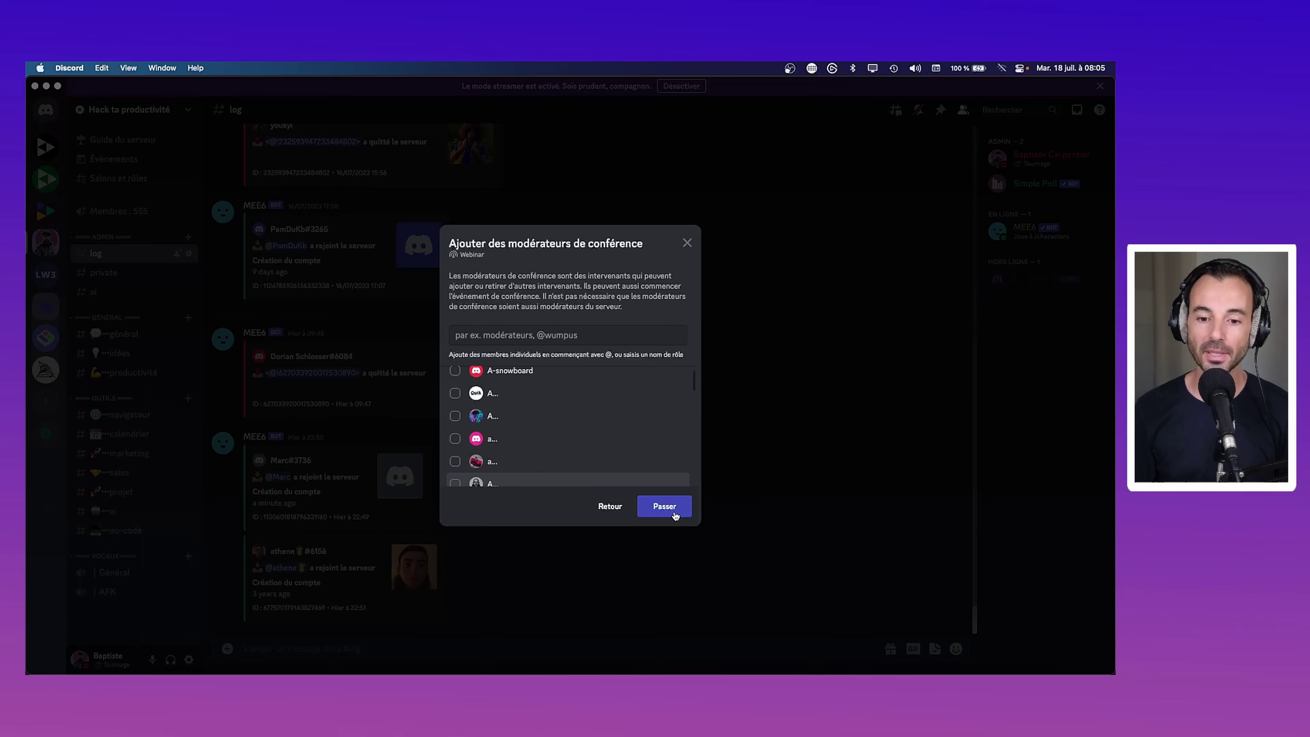
pyautogui.click(664, 507)
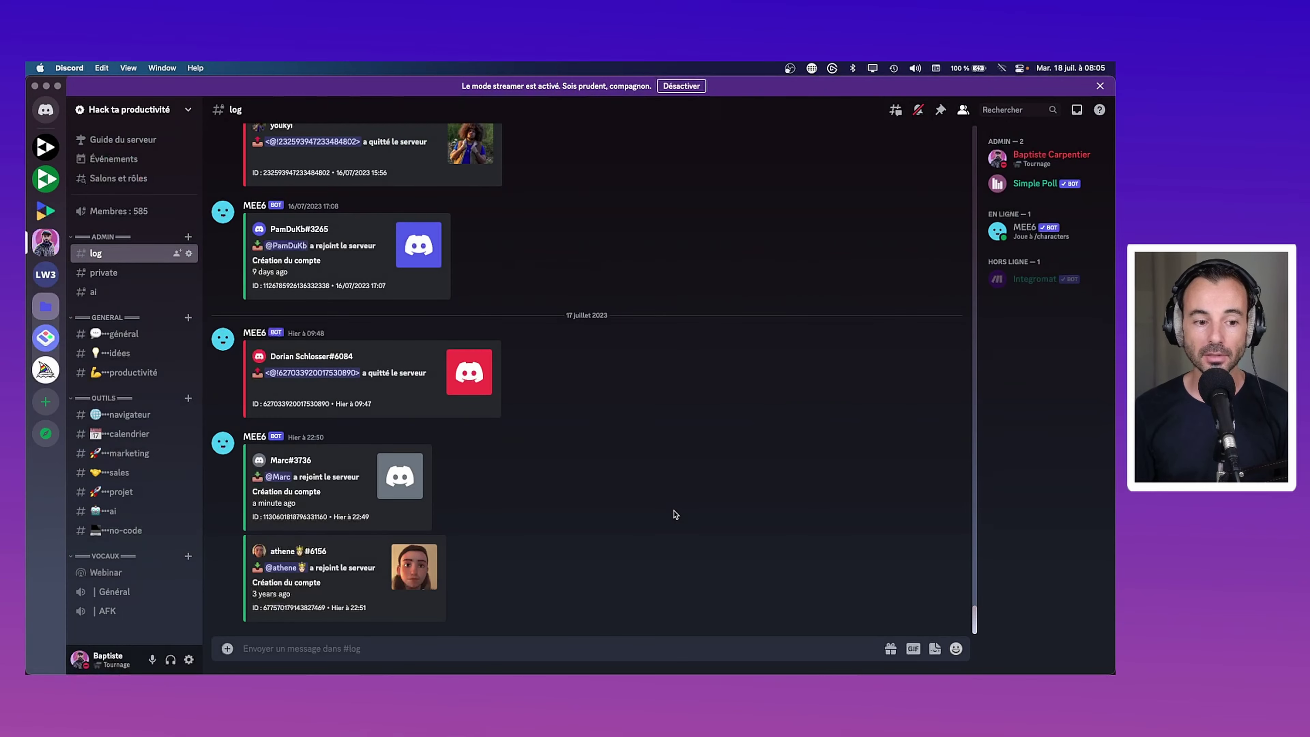
# Join the Webinar stage as audience using 'Continuer sans commencer'
pyautogui.click(106, 573)
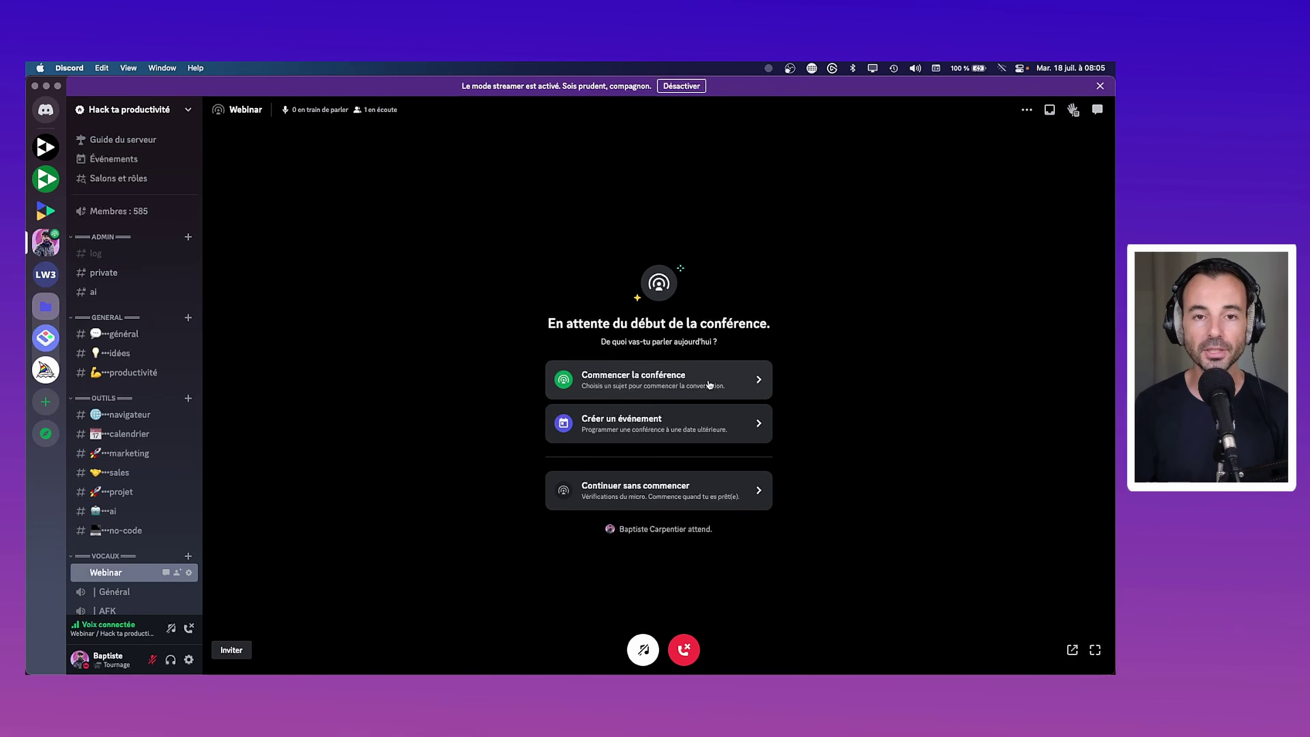
pyautogui.click(694, 501)
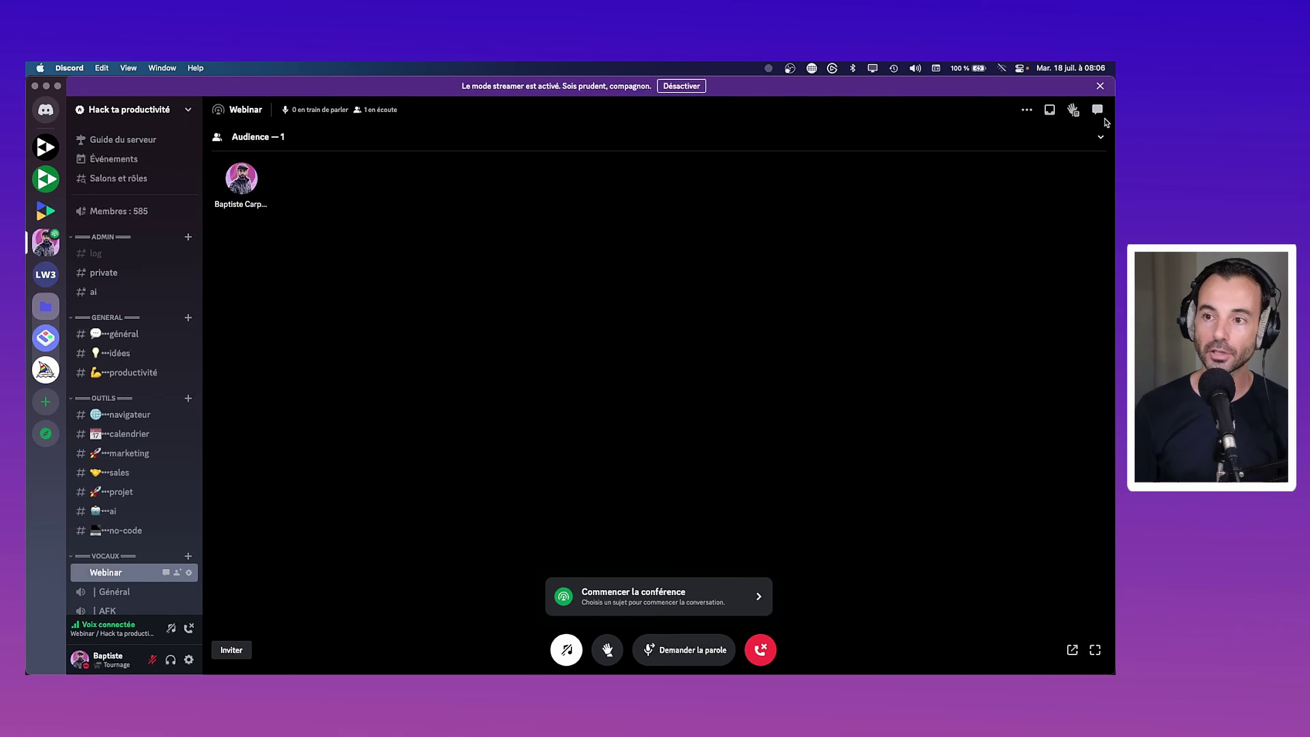
# Open the Webinar stage's text chat panel from the top-right chat icon
pyautogui.click(1098, 109)
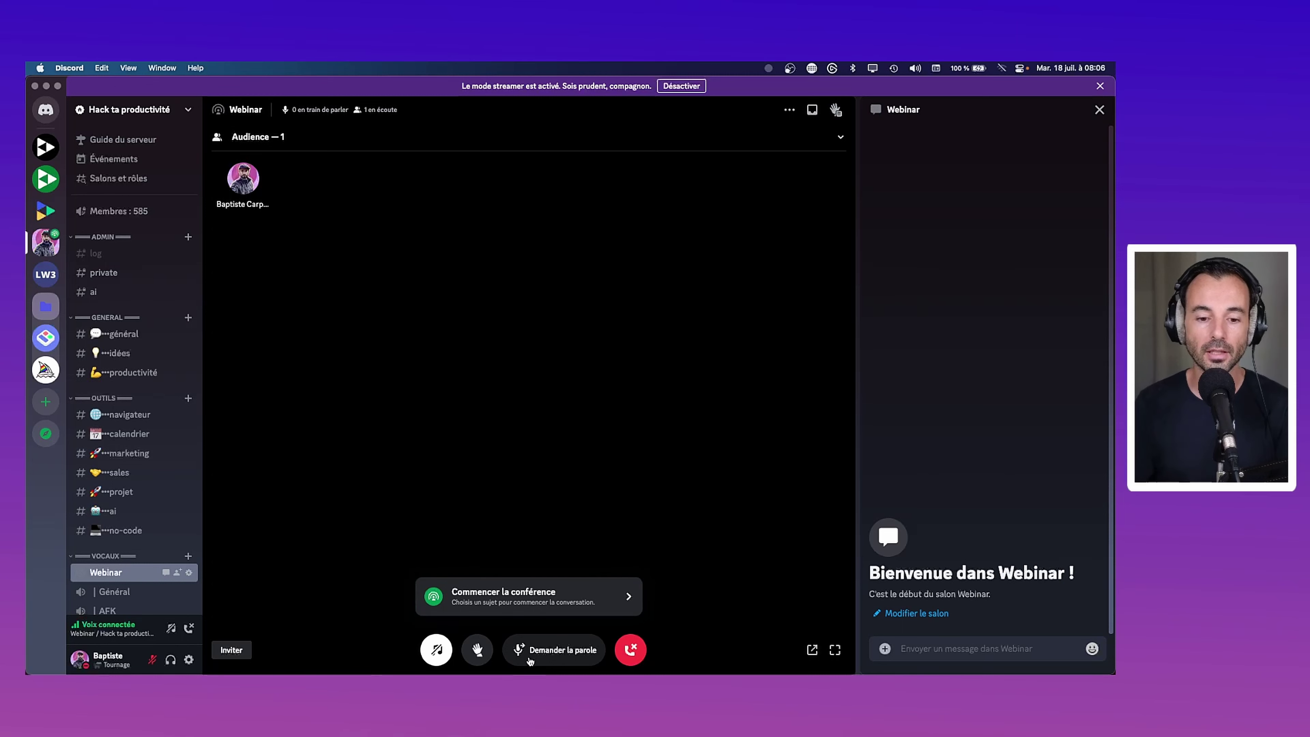
pyautogui.click(578, 588)
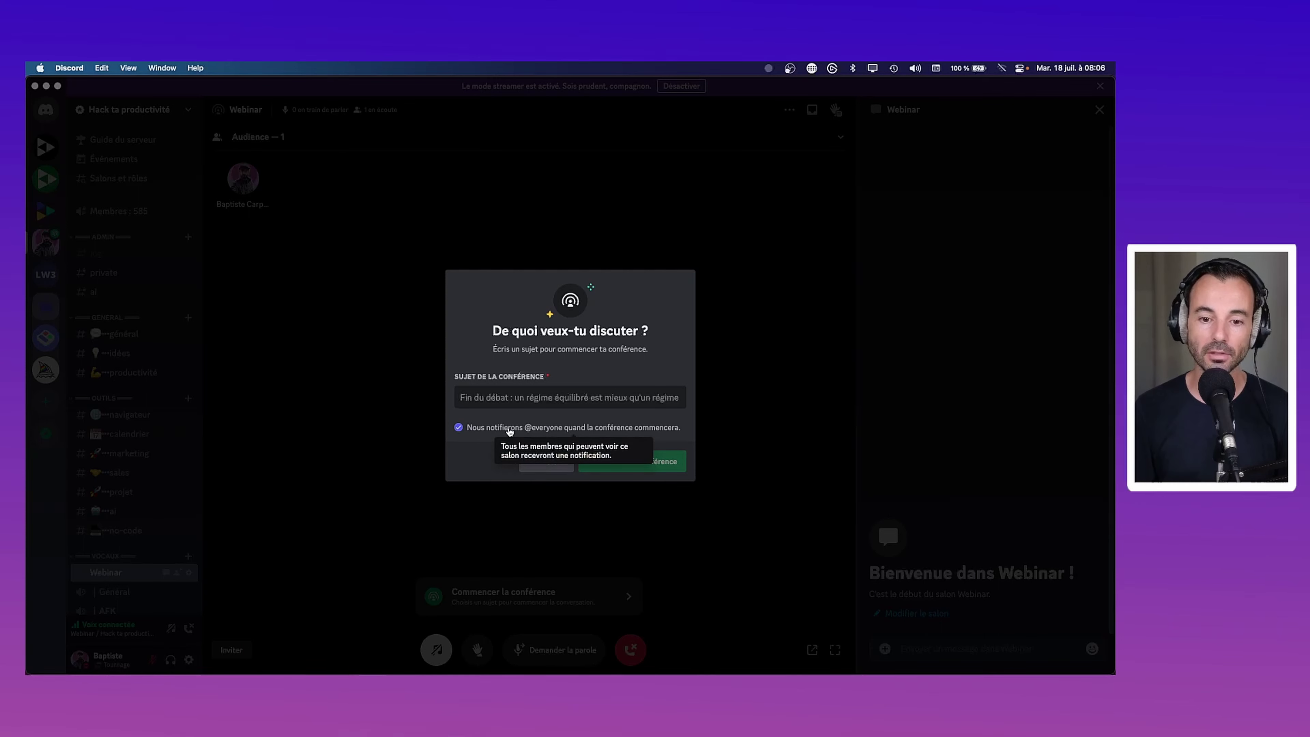
pyautogui.click(458, 430)
pyautogui.write('Test tuto')
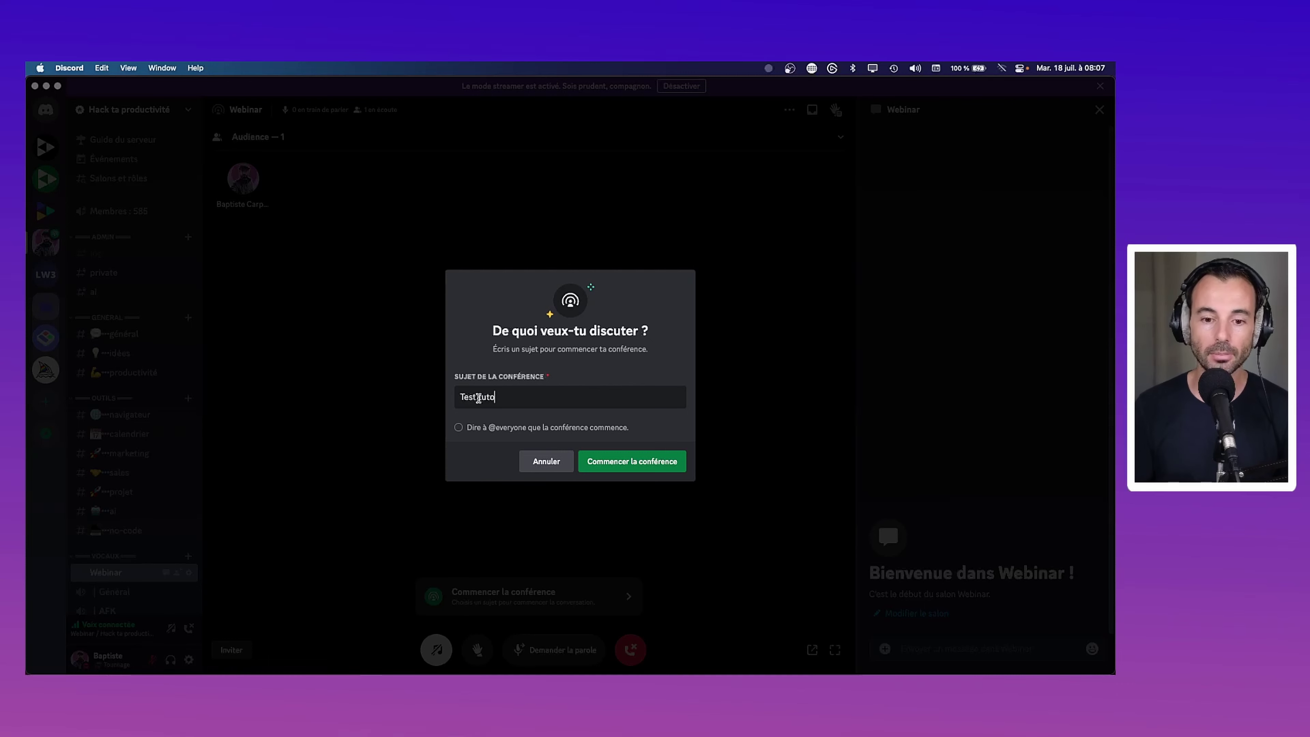
pyautogui.click(616, 462)
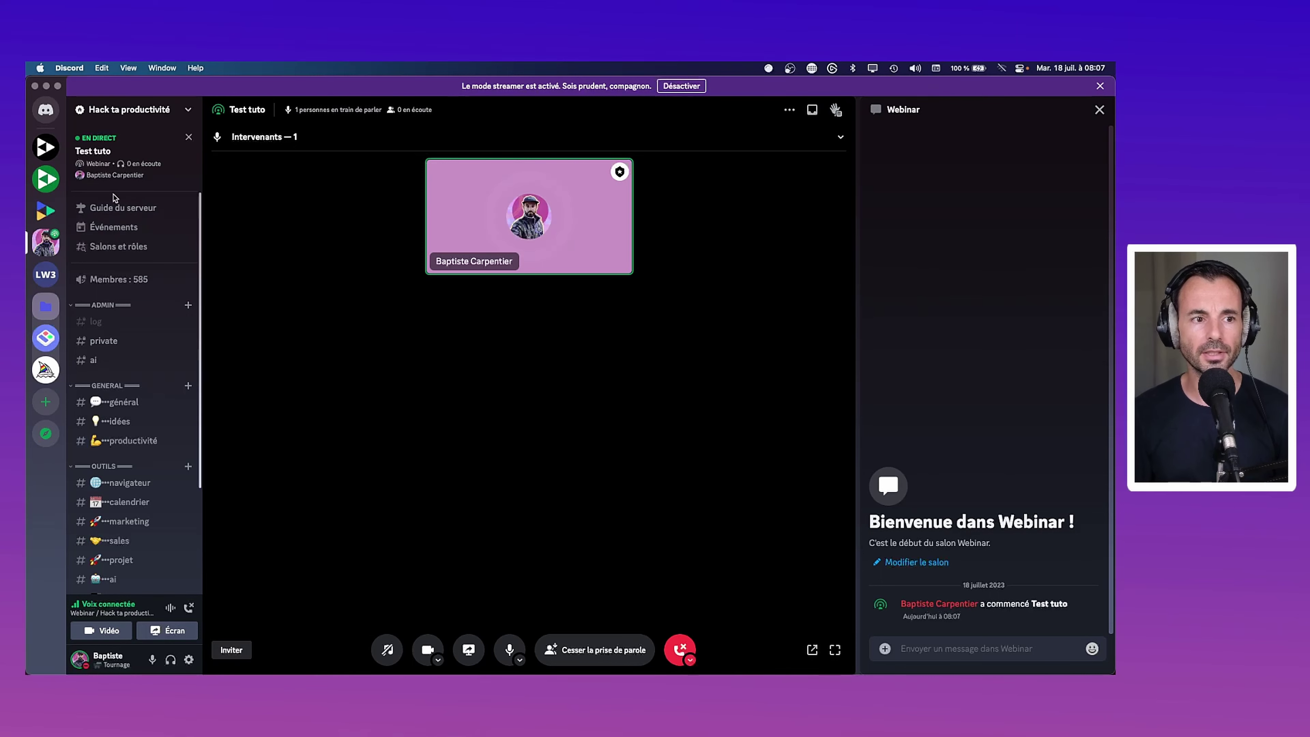
pyautogui.click(152, 660)
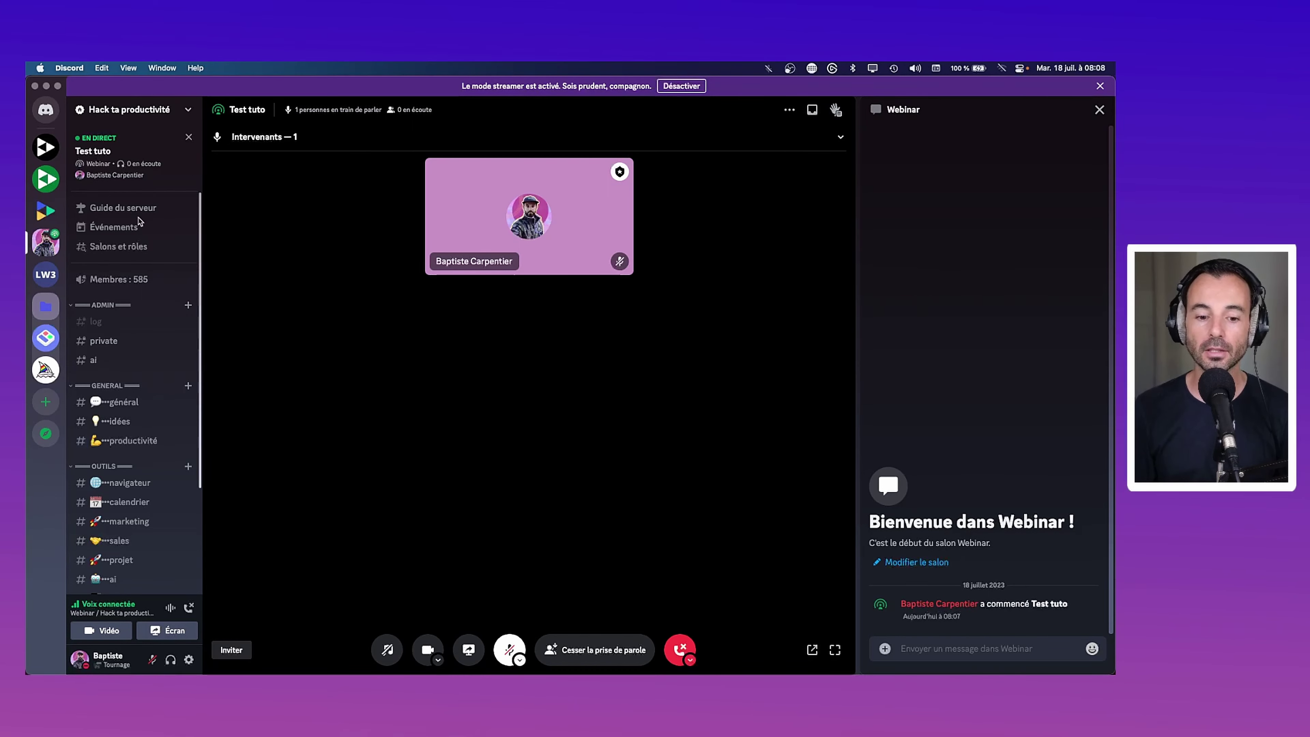
pyautogui.click(470, 654)
pyautogui.click(523, 361)
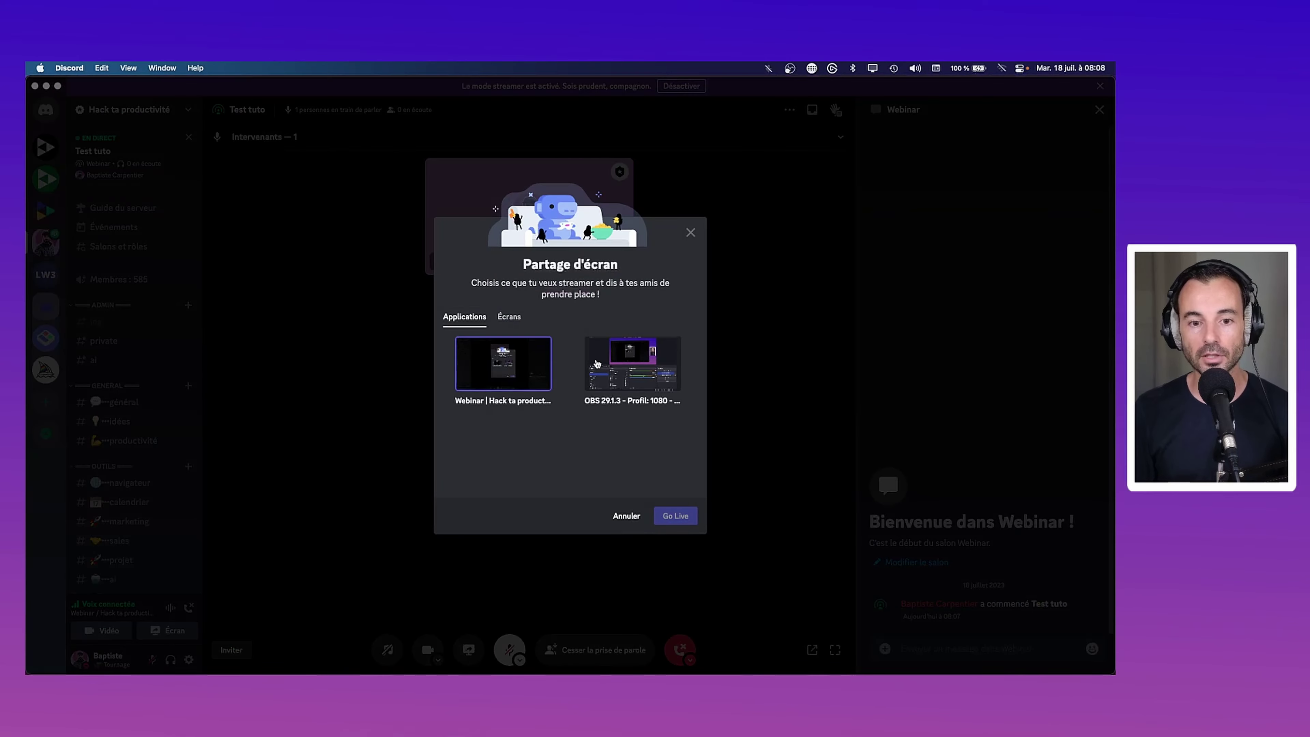
pyautogui.click(508, 316)
pyautogui.click(480, 317)
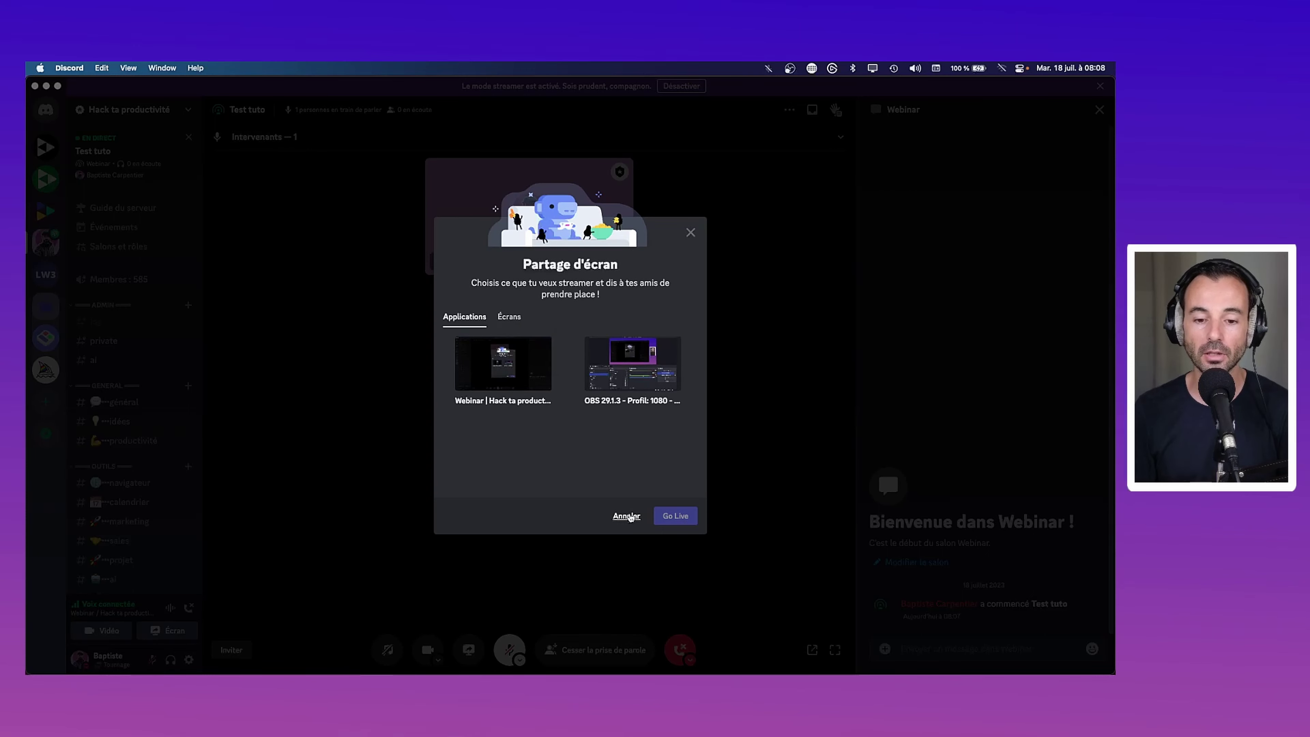
pyautogui.click(628, 516)
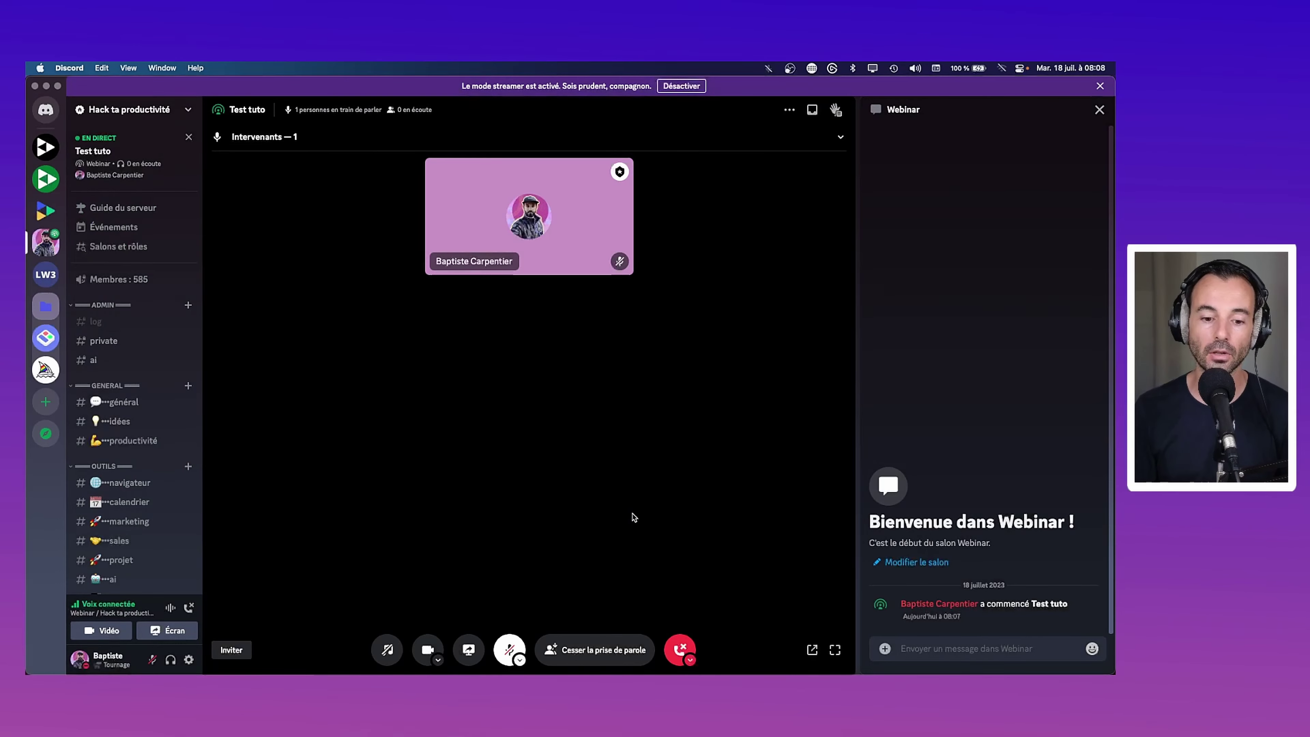
pyautogui.click(438, 661)
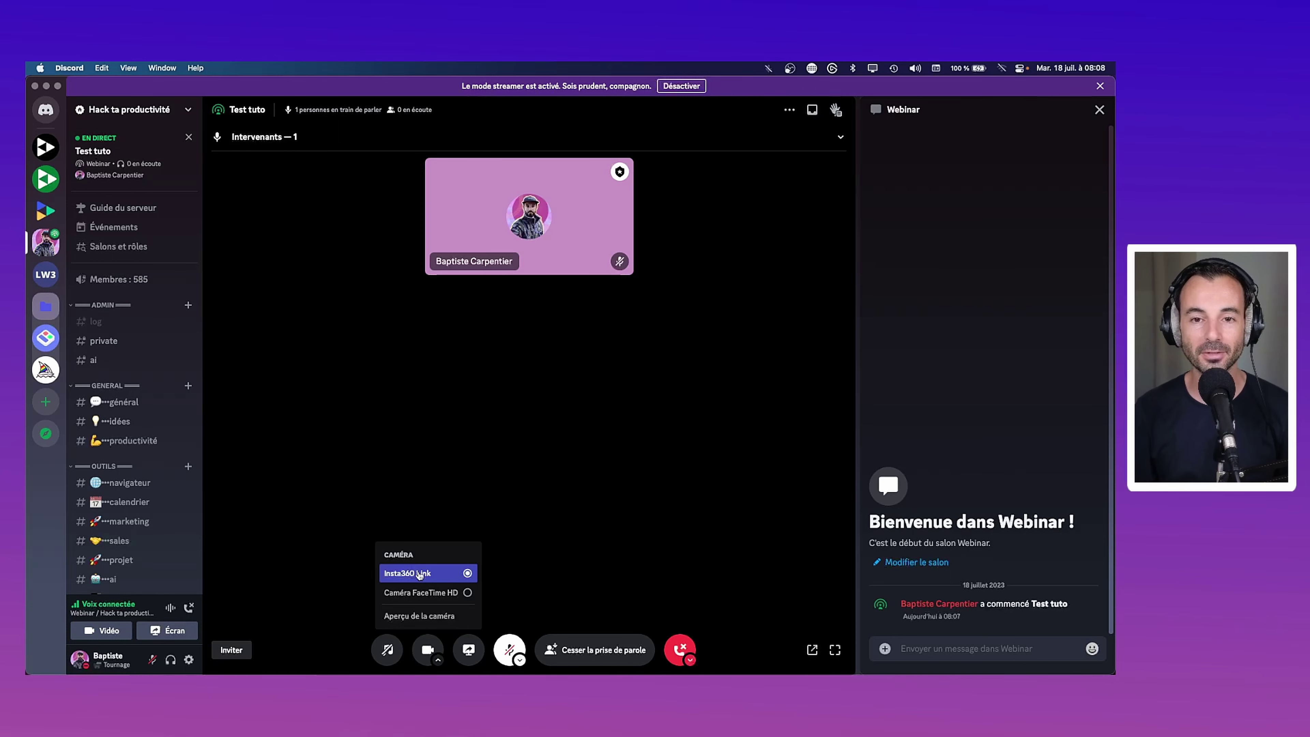
pyautogui.click(478, 472)
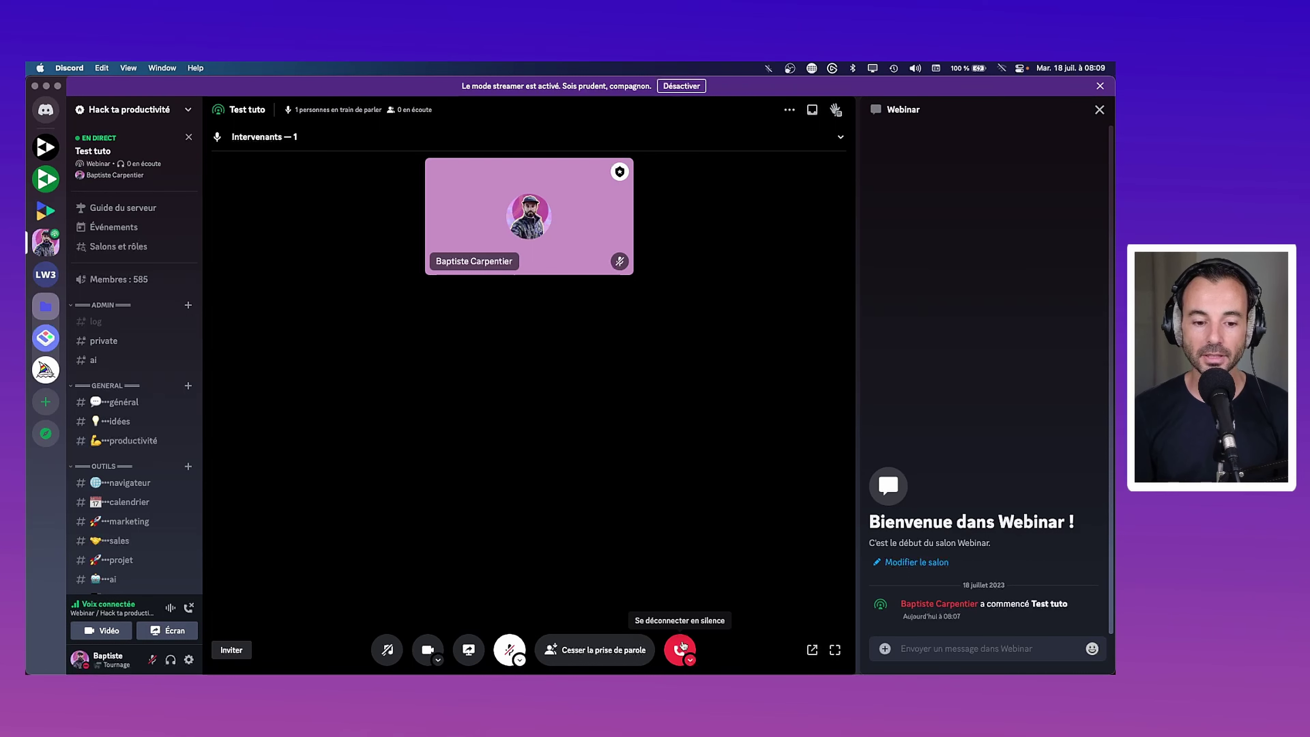
# Disconnect from the Webinar stage with 'Se déconnecter et terminer' to end Test tuto
pyautogui.click(682, 646)
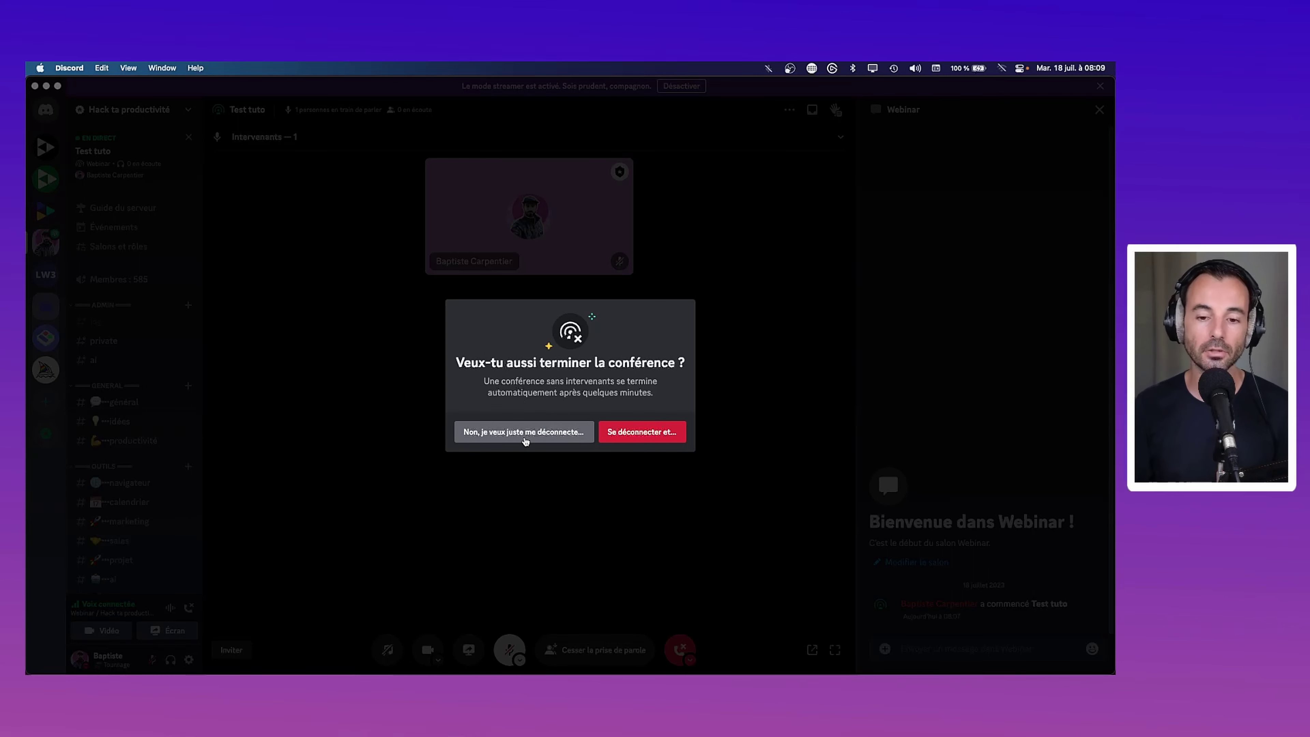
pyautogui.click(668, 434)
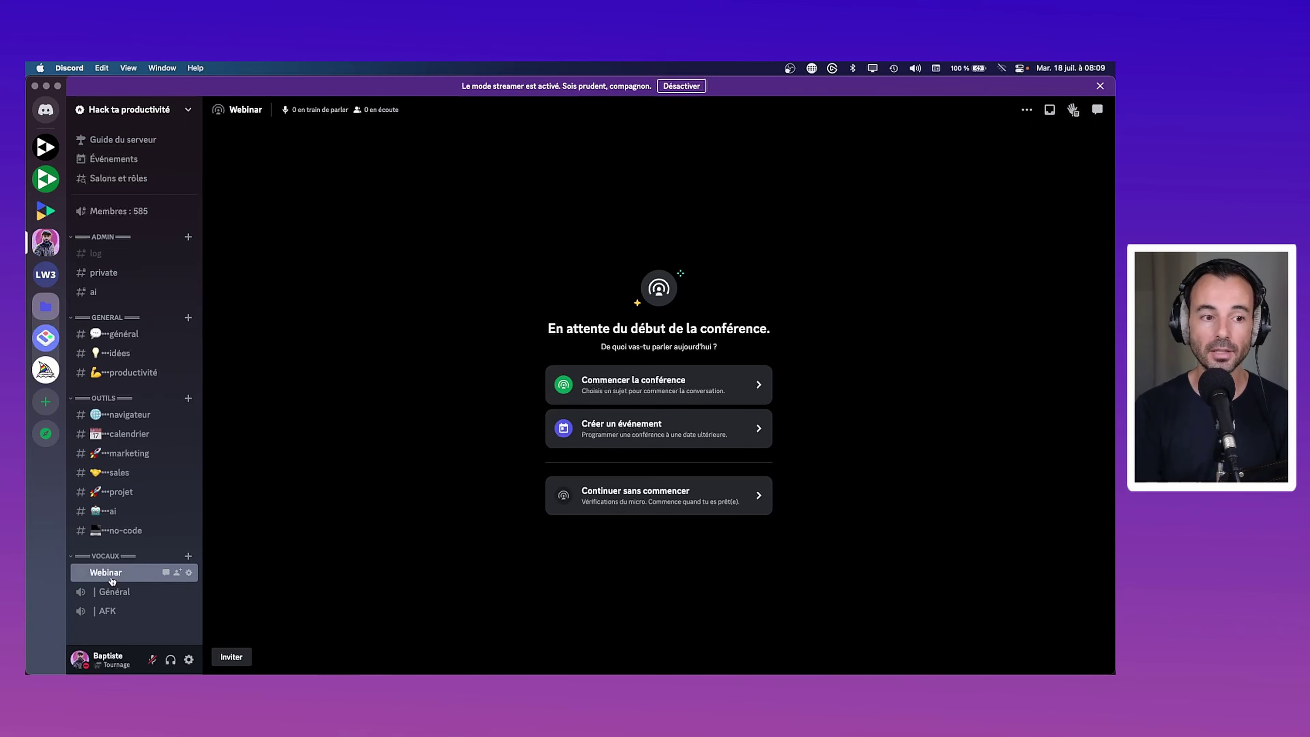
# Create a new event from Événements located in a 'Salon de conférence', the Webinar channel
pyautogui.click(107, 158)
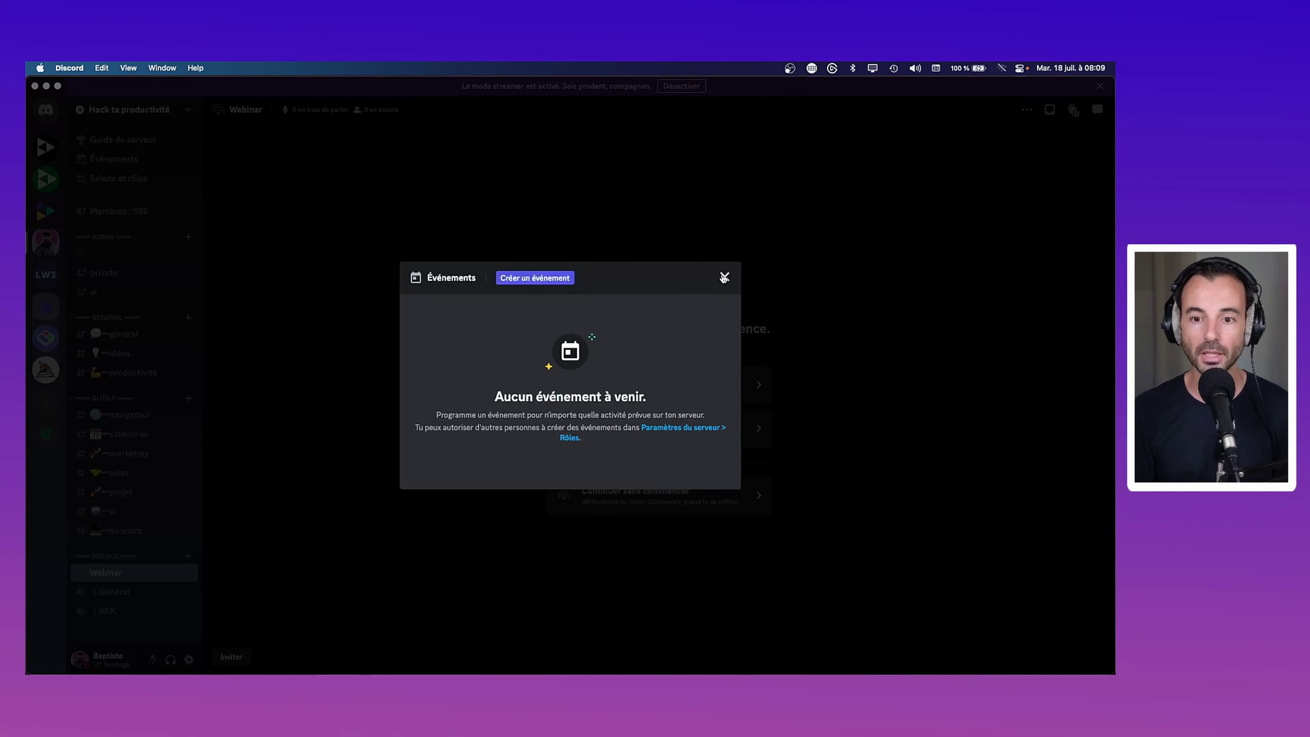
pyautogui.click(724, 278)
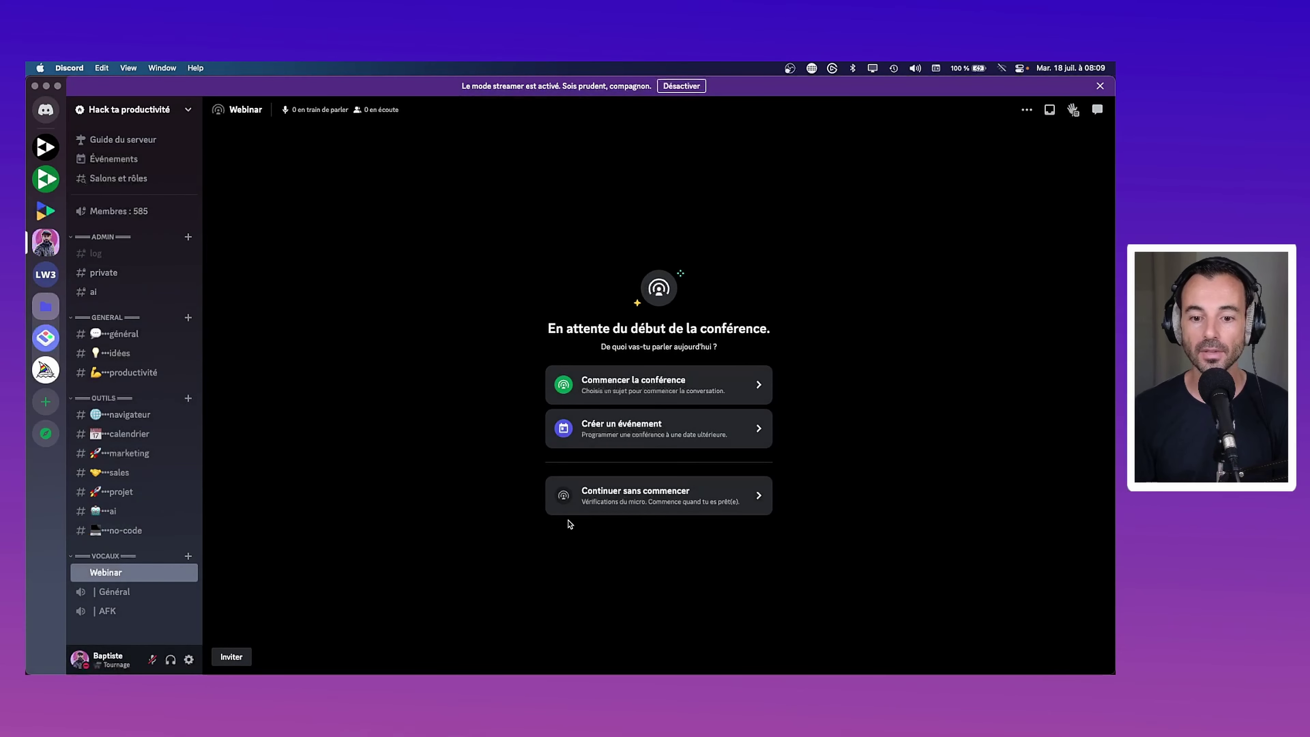
pyautogui.click(725, 426)
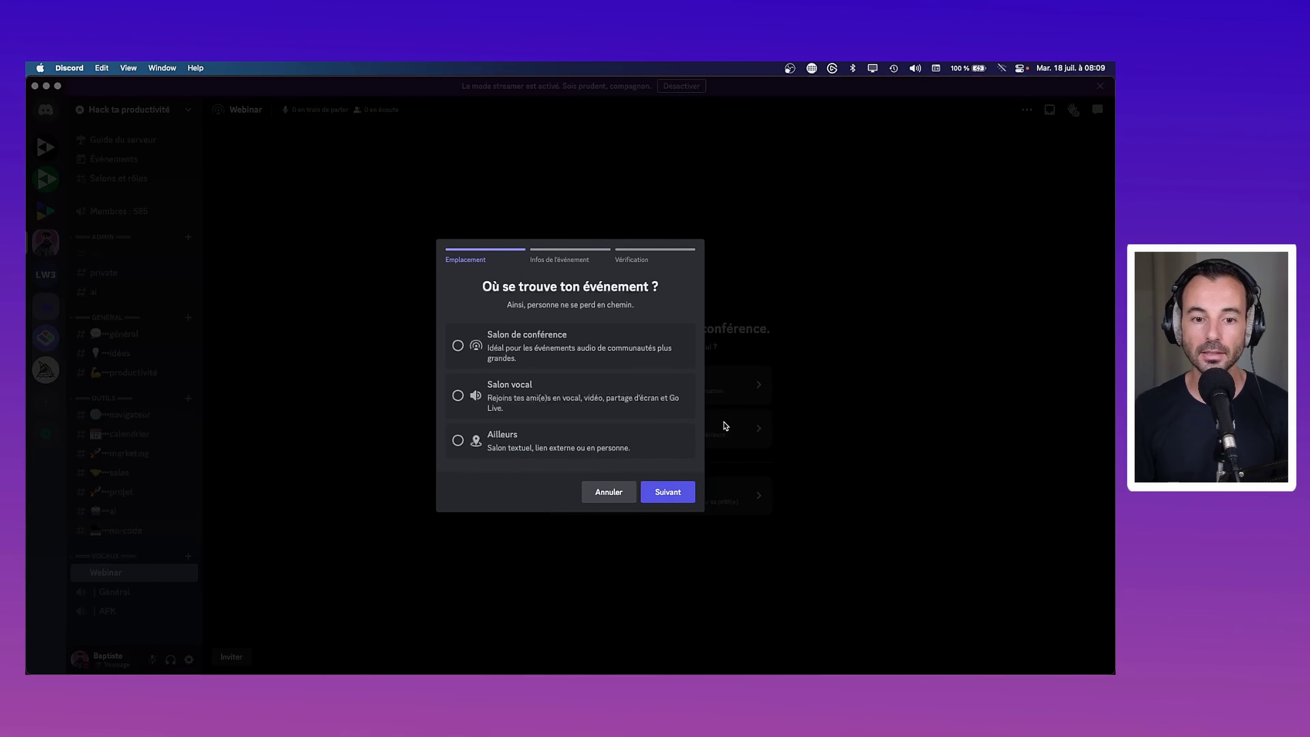
pyautogui.click(584, 498)
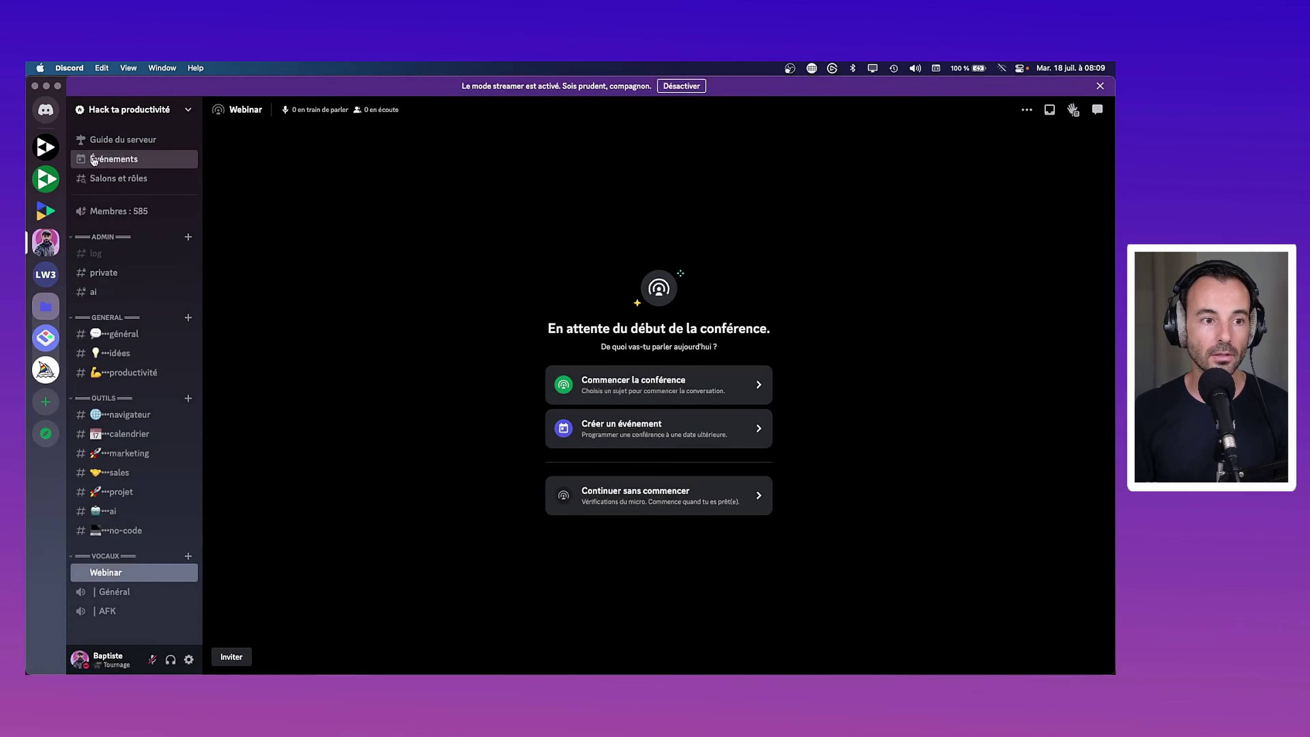
pyautogui.click(94, 161)
pyautogui.click(536, 281)
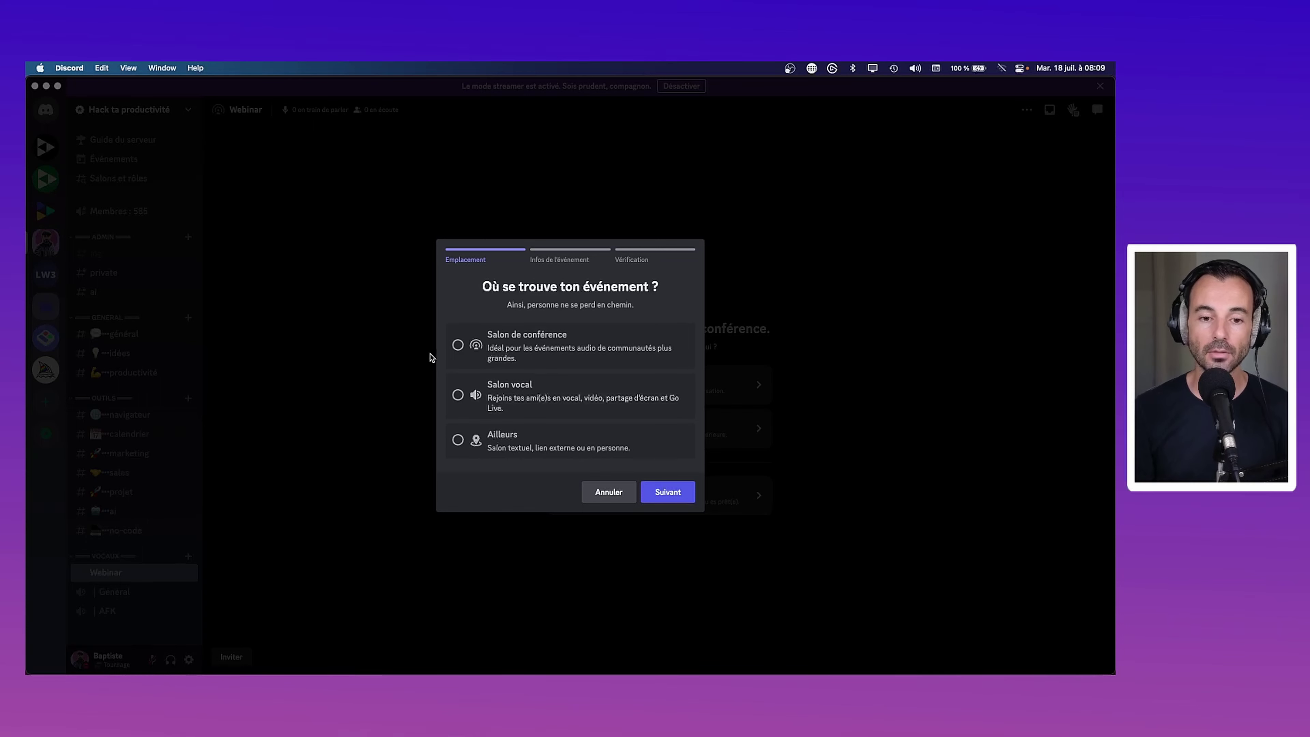
pyautogui.click(512, 349)
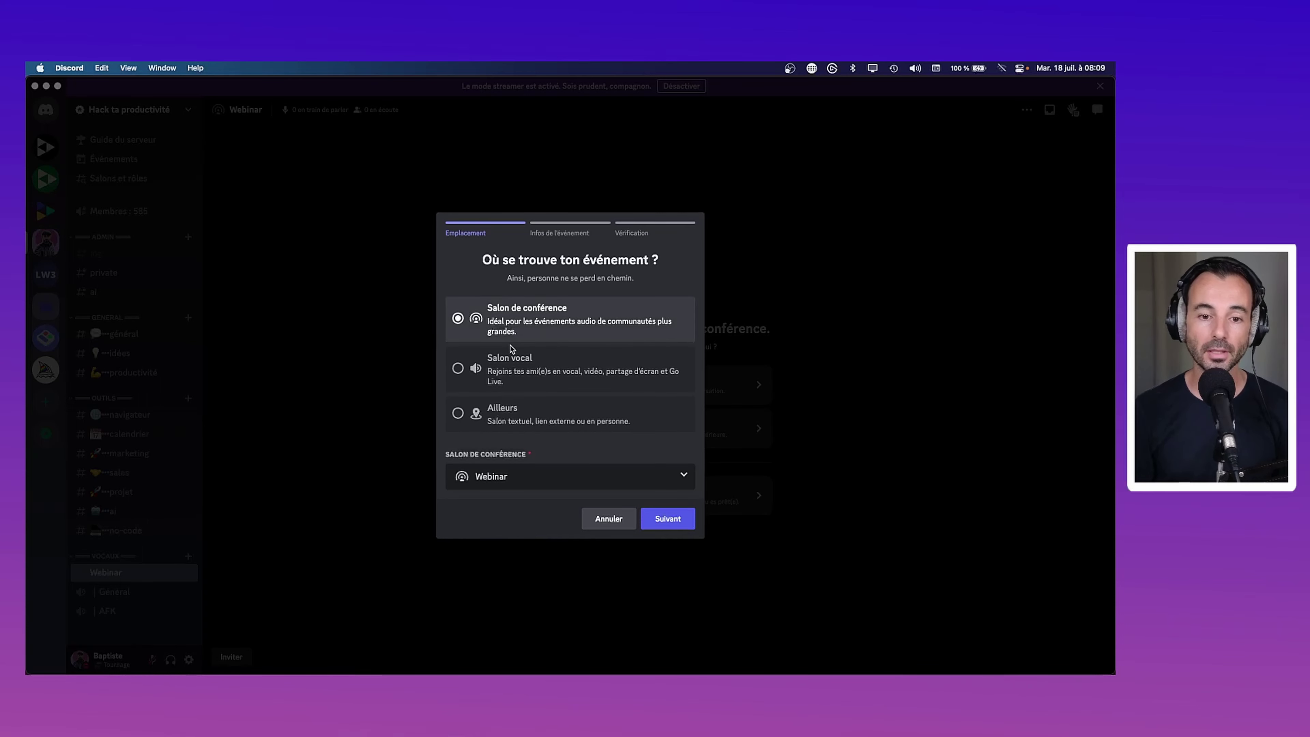
pyautogui.click(554, 482)
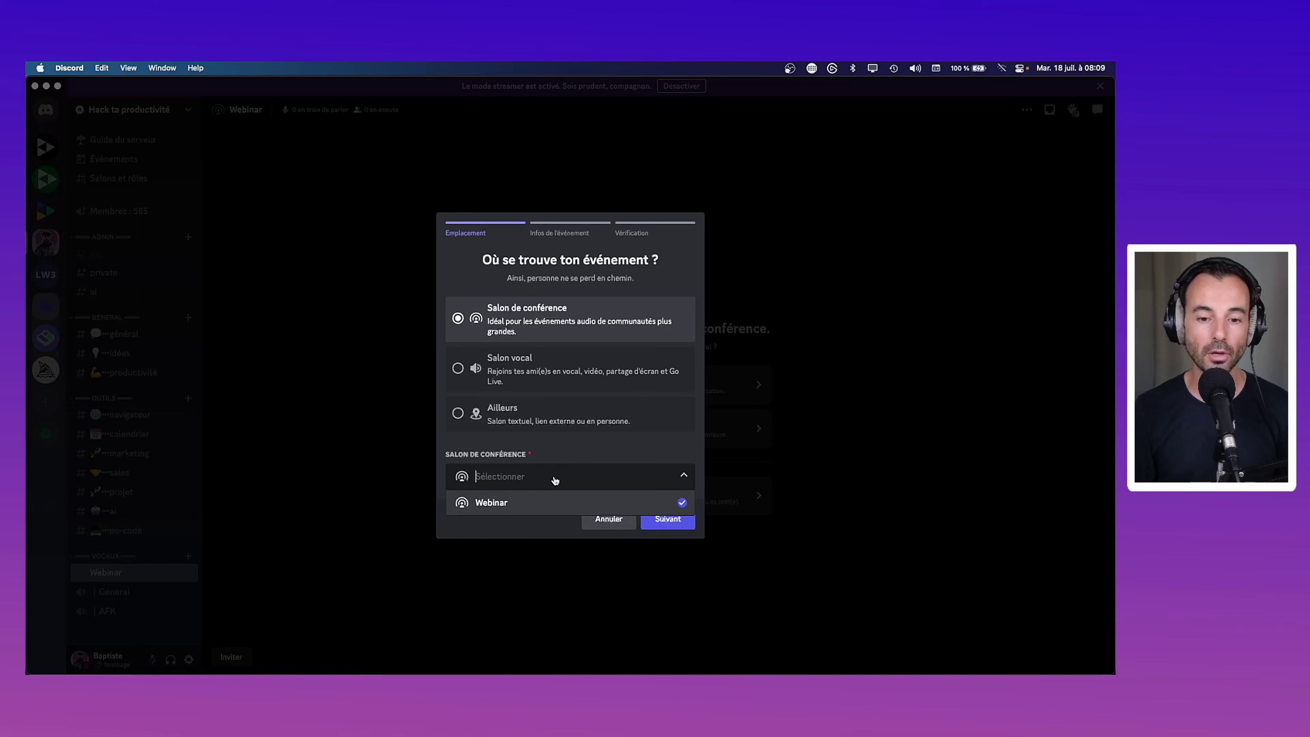
pyautogui.click(570, 476)
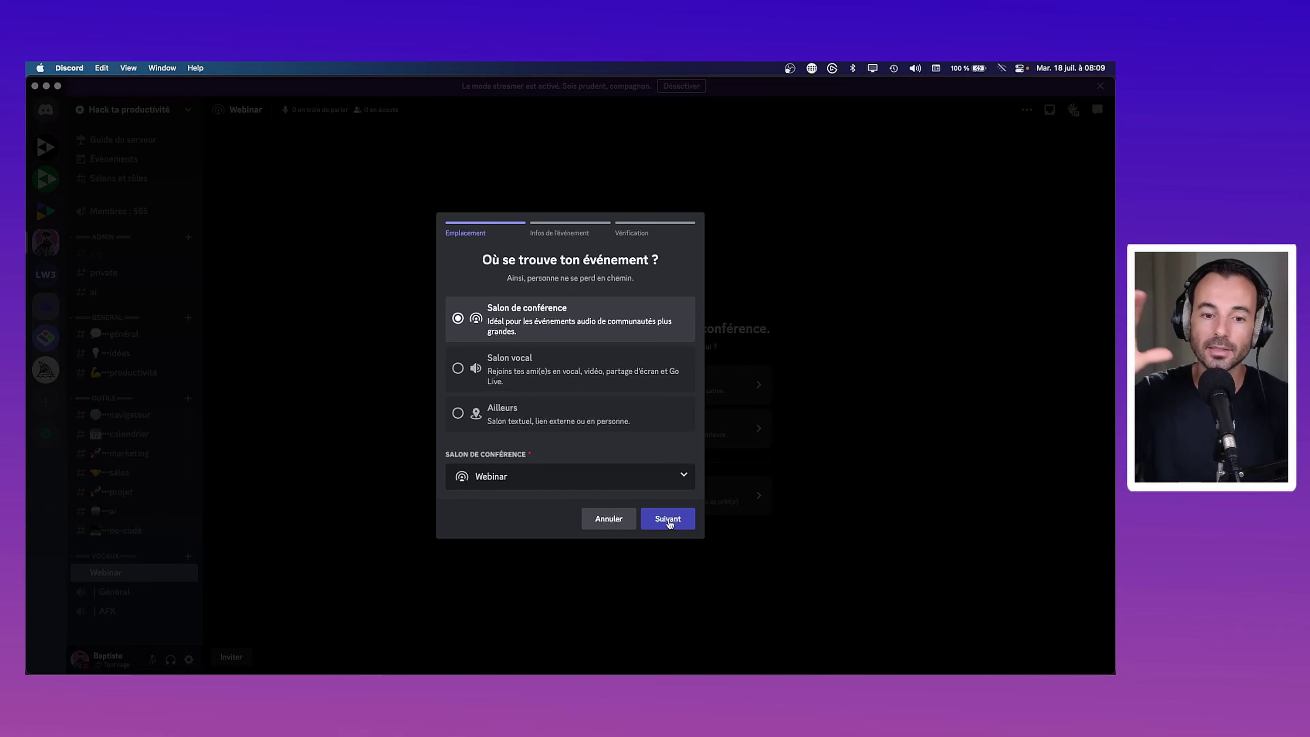
# Name the event 'Test' and schedule it for July 23, 2023 at 09:30
pyautogui.click(669, 519)
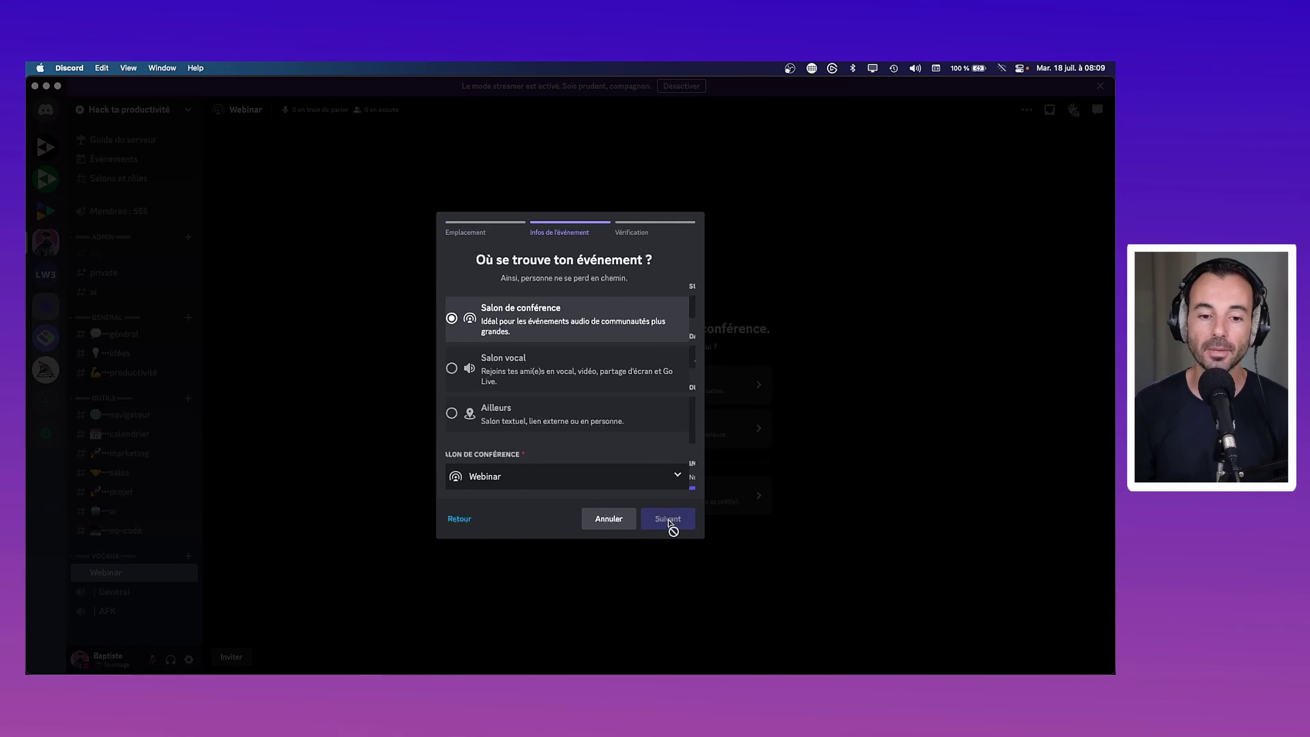
pyautogui.write('Test')
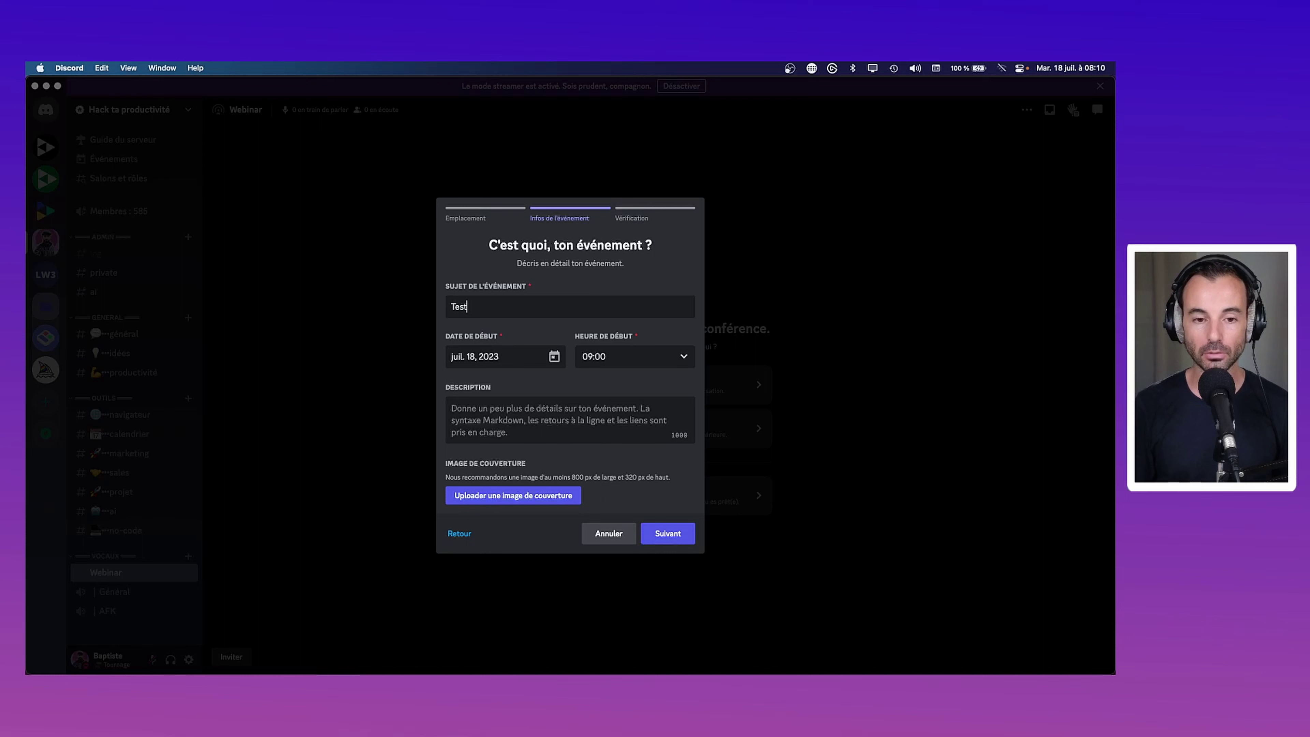
pyautogui.click(482, 363)
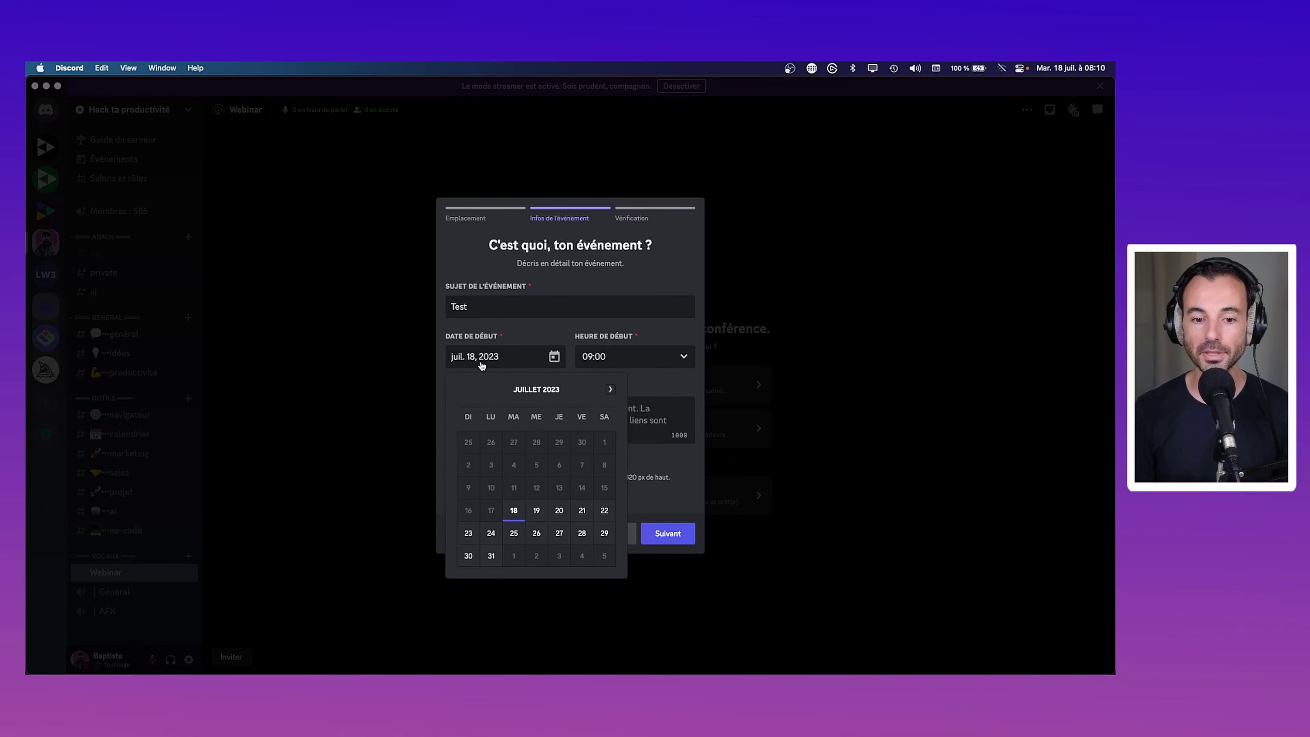
pyautogui.click(468, 533)
pyautogui.click(632, 358)
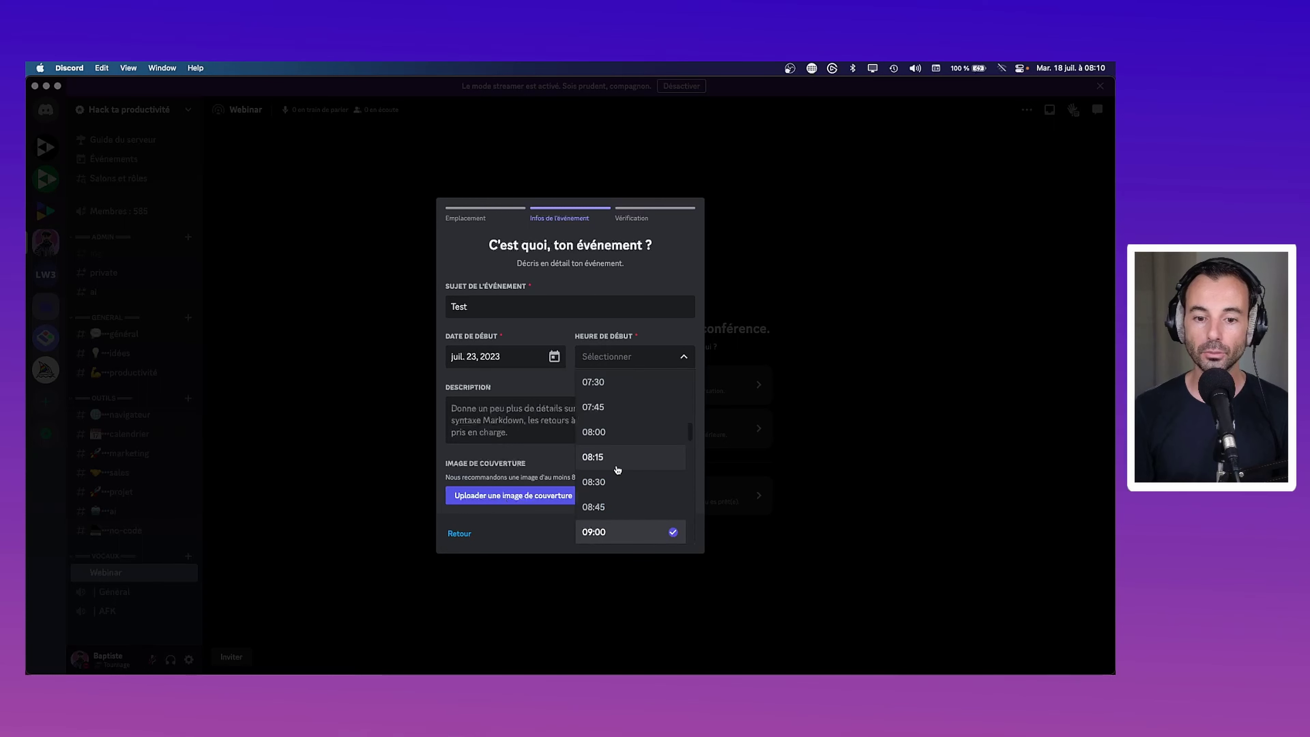
pyautogui.click(615, 493)
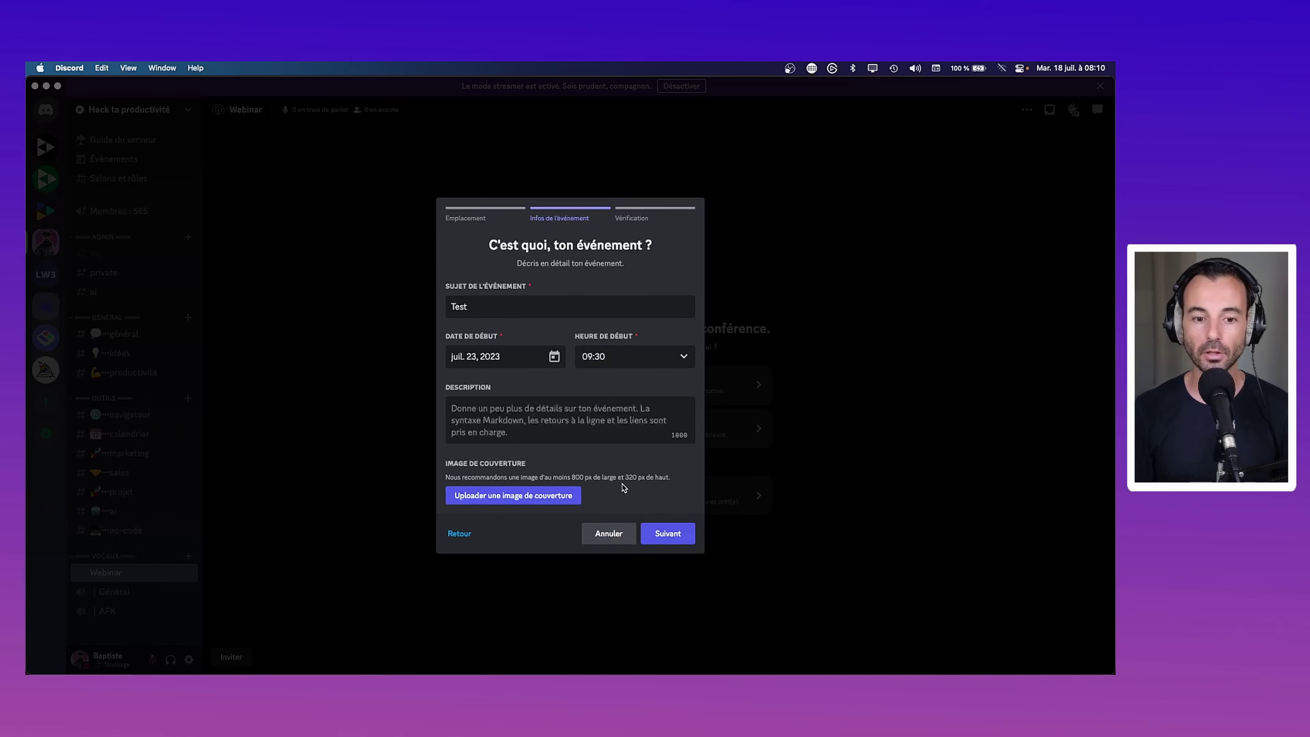
# Add the description 'Ceci est un webinar test' and continue to the event preview
pyautogui.click(574, 418)
pyautogui.write('Ceci est un webinar test')
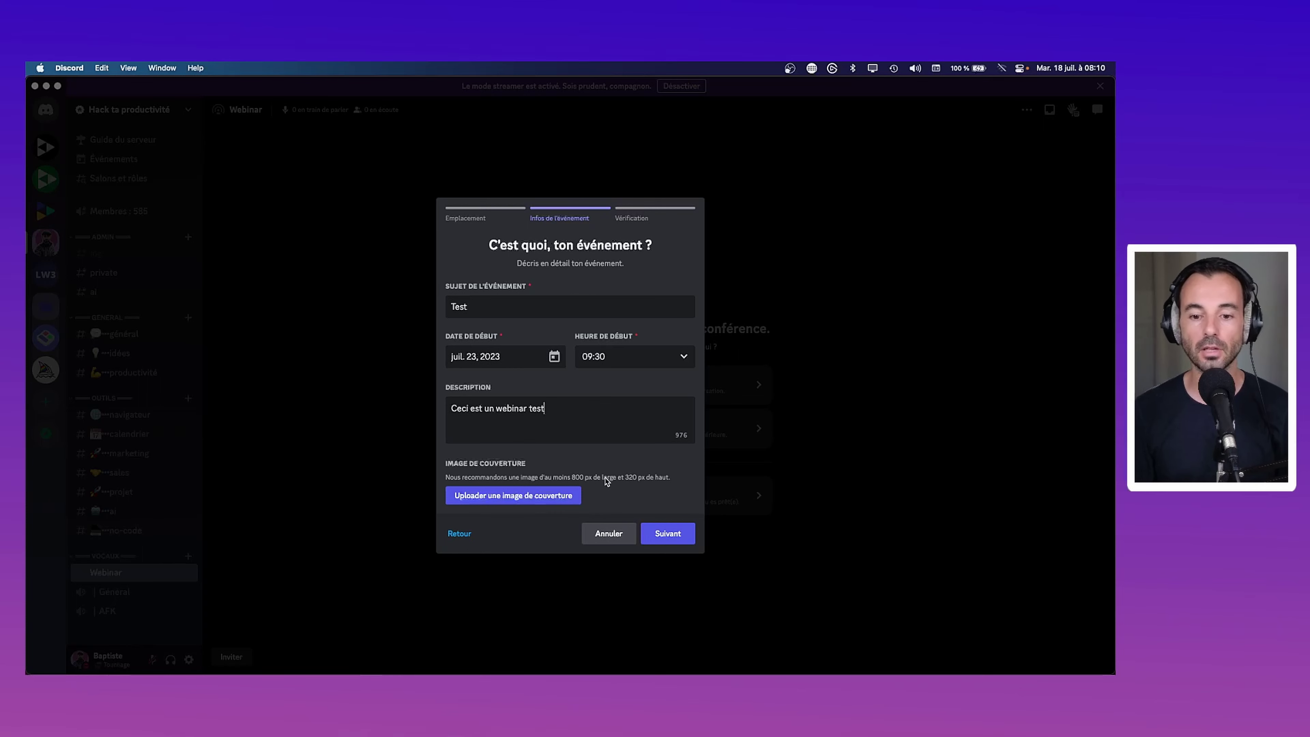
pyautogui.click(664, 535)
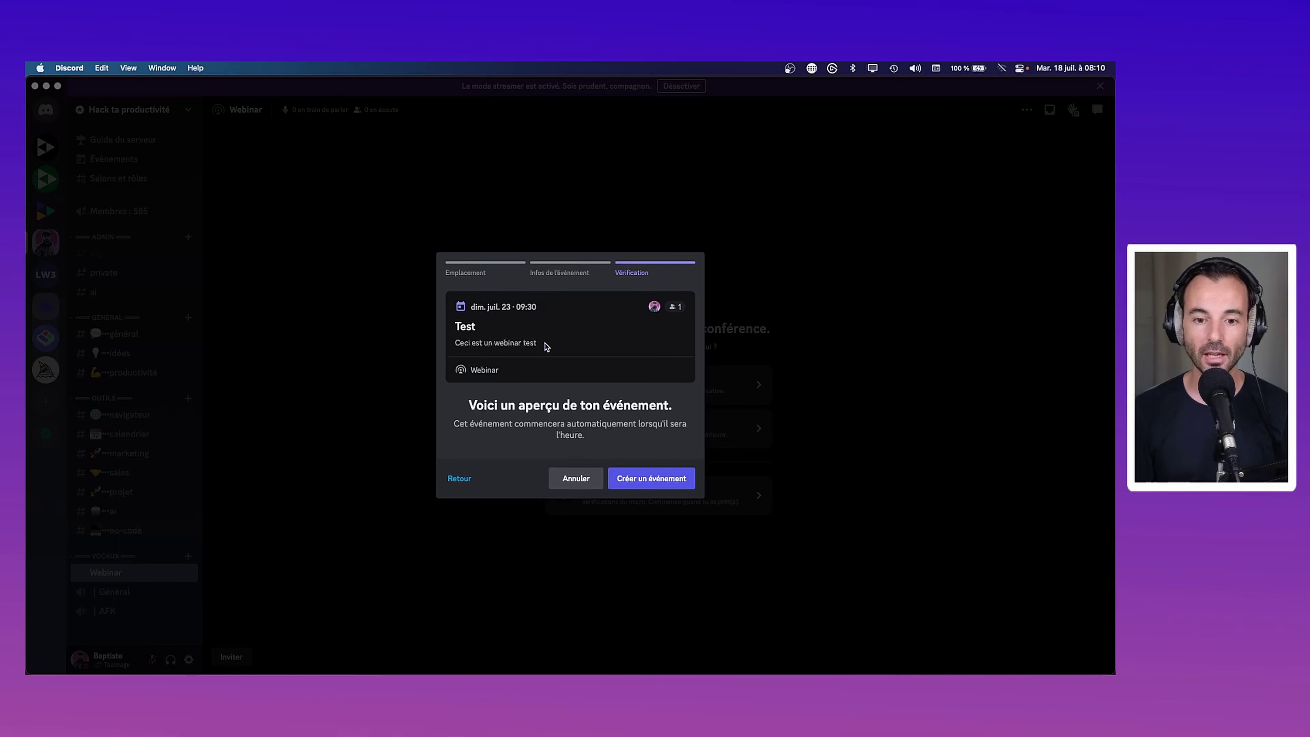
# Create the Test event and copy its invite link from the share dialog
pyautogui.click(677, 485)
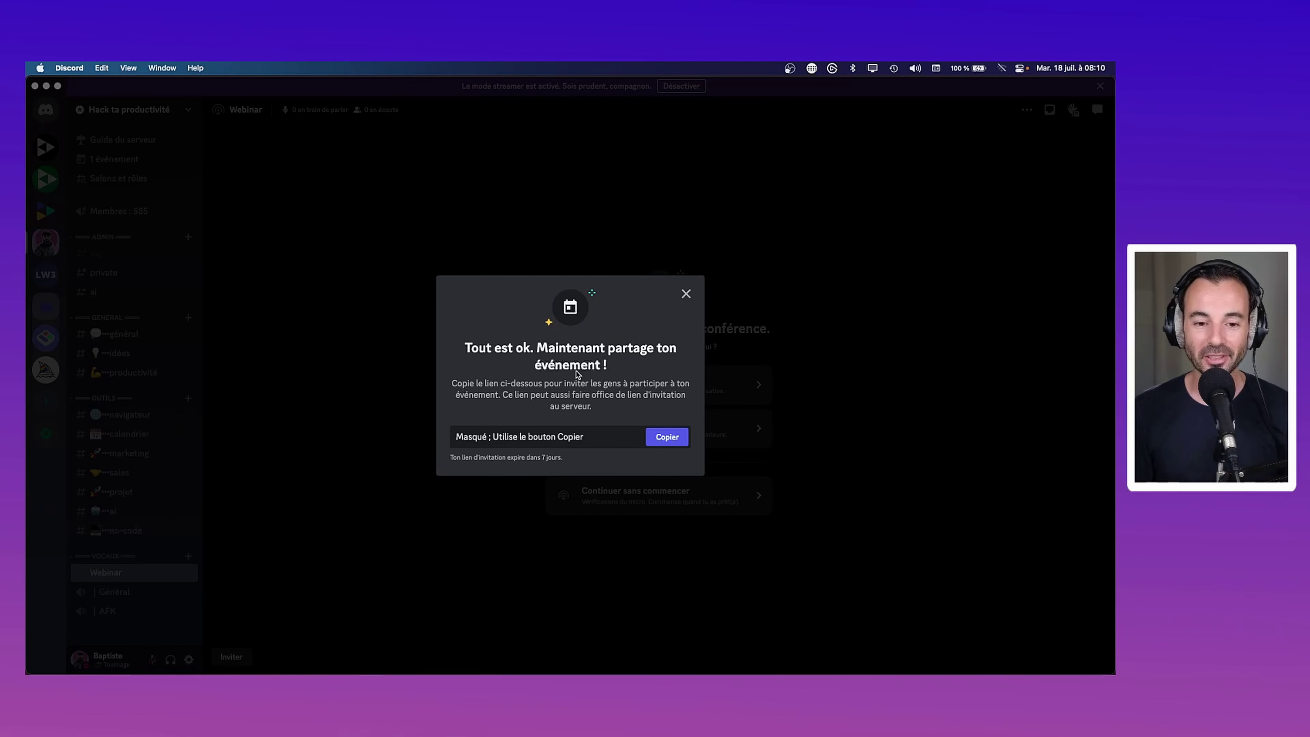
pyautogui.click(666, 445)
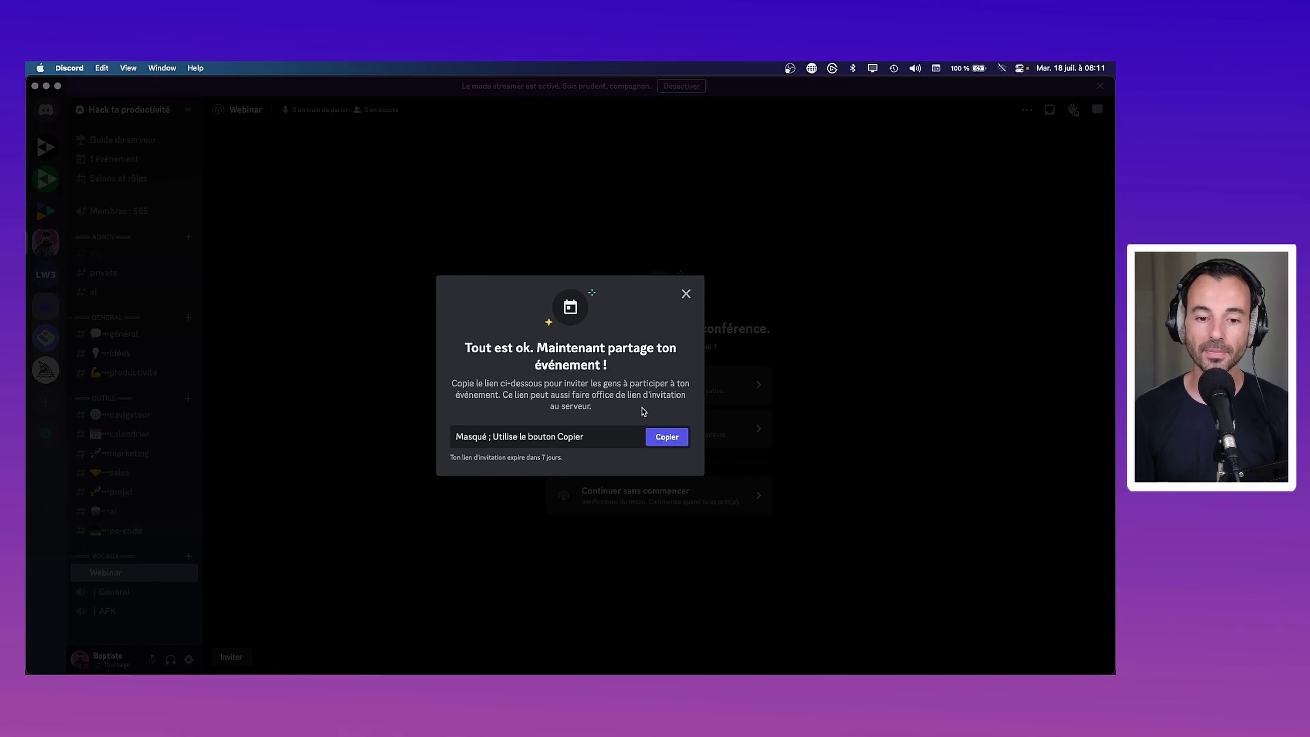
pyautogui.click(668, 436)
# Load the copied Discord invite link in a new Arc incognito window
pyautogui.press('Escape')
pyautogui.press('super+Tab')
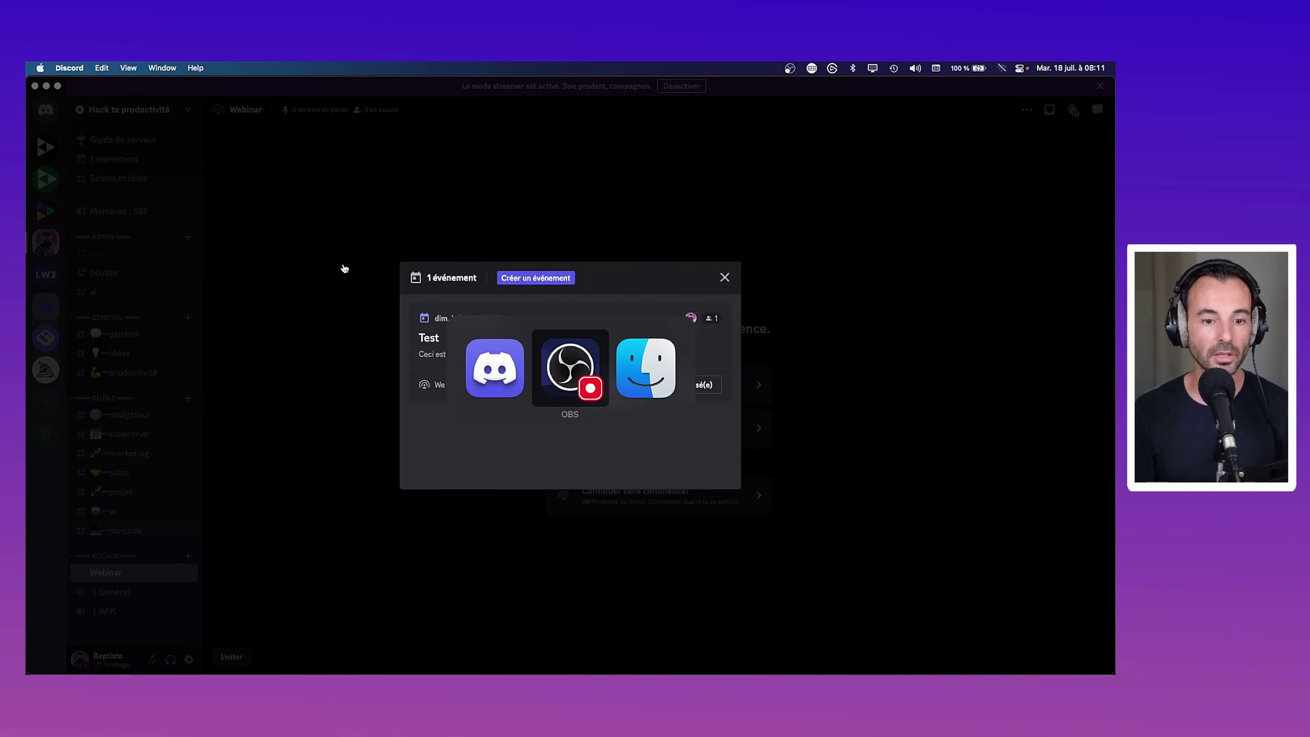
pyautogui.press('super+Tab')
pyautogui.press('super+Tab')
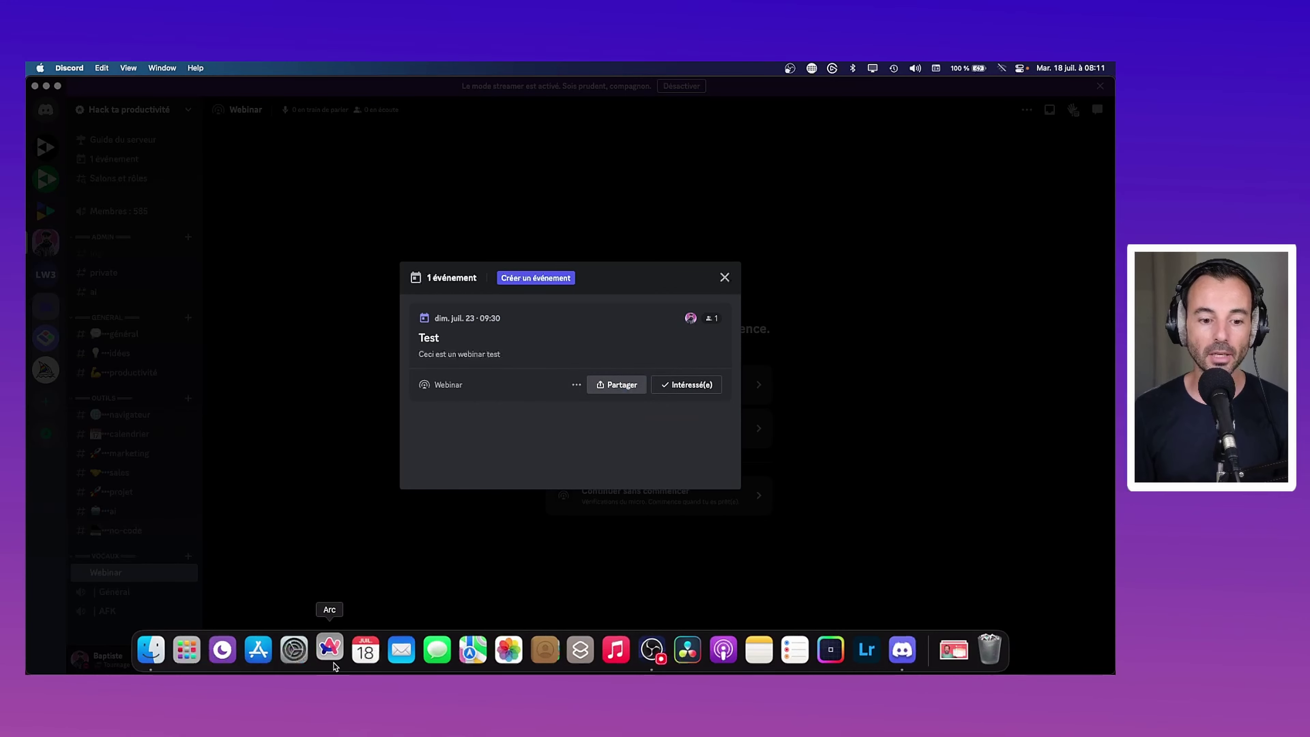
pyautogui.click(330, 649)
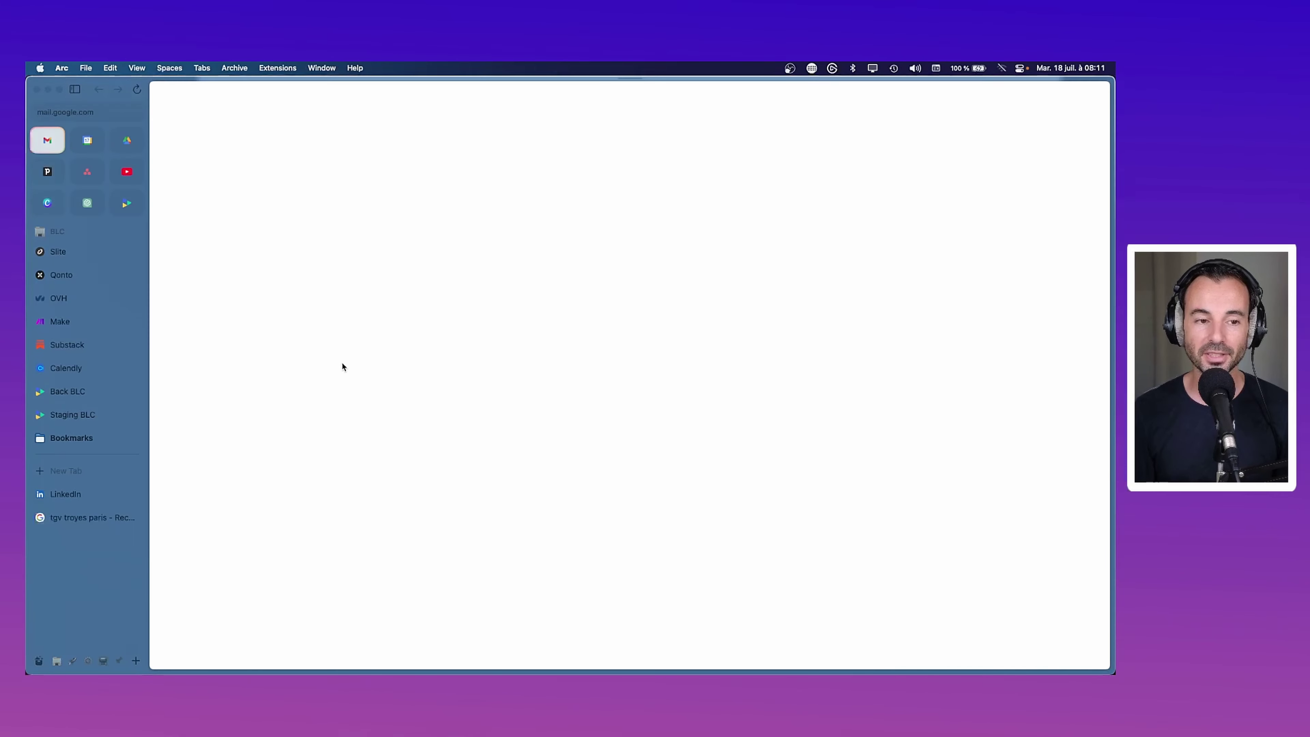
pyautogui.click(88, 515)
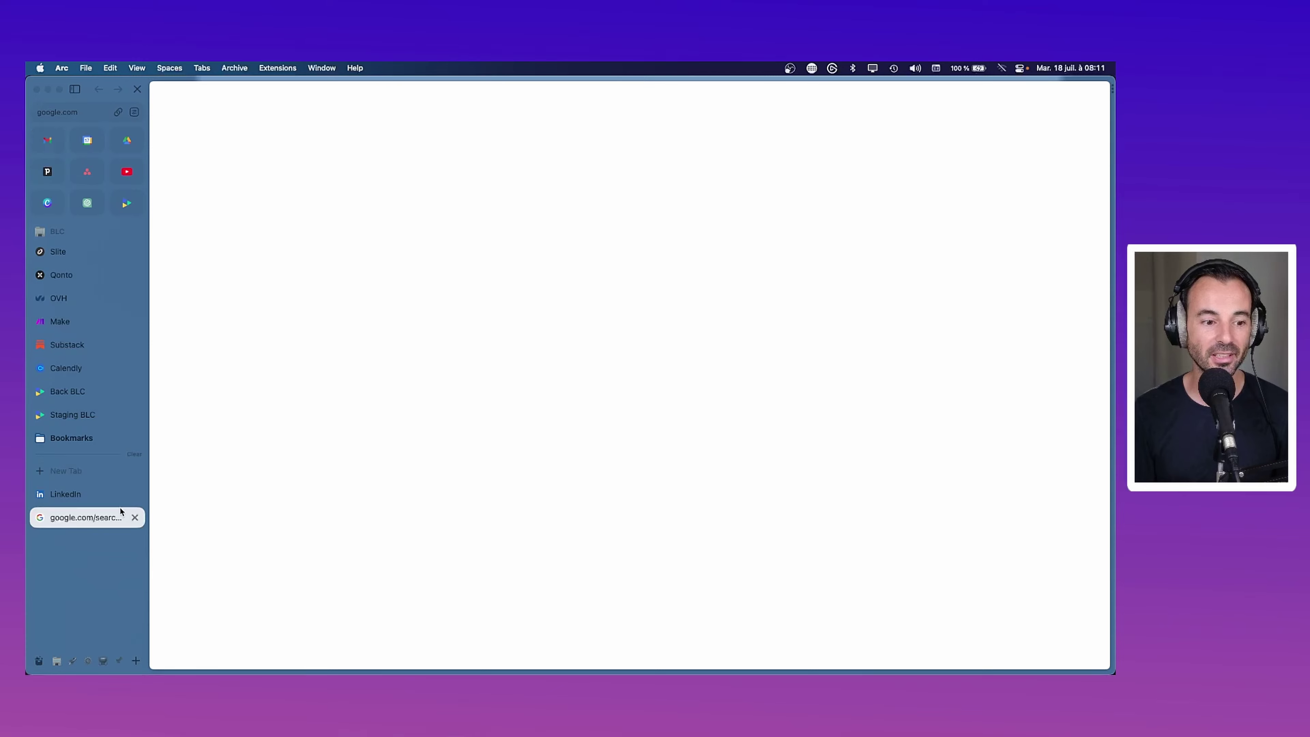
pyautogui.click(85, 67)
pyautogui.click(105, 111)
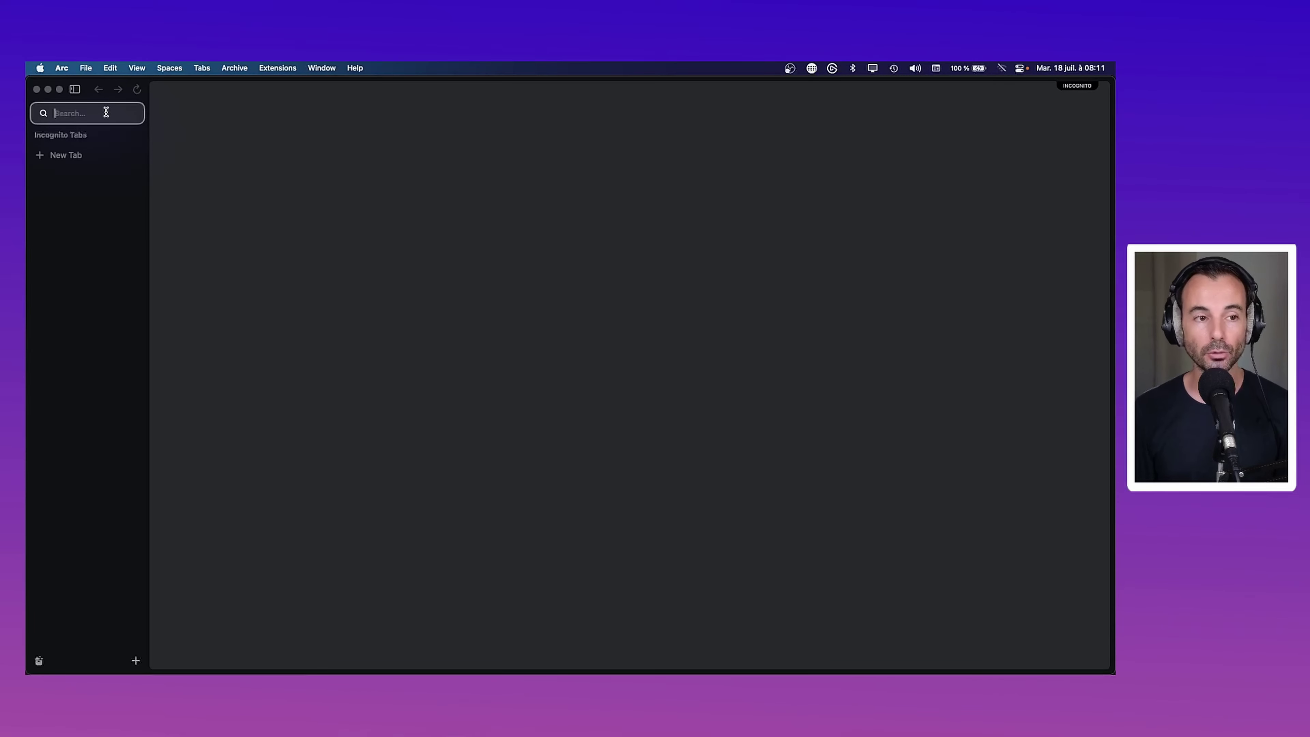
pyautogui.press('super+v')
pyautogui.press('Return')
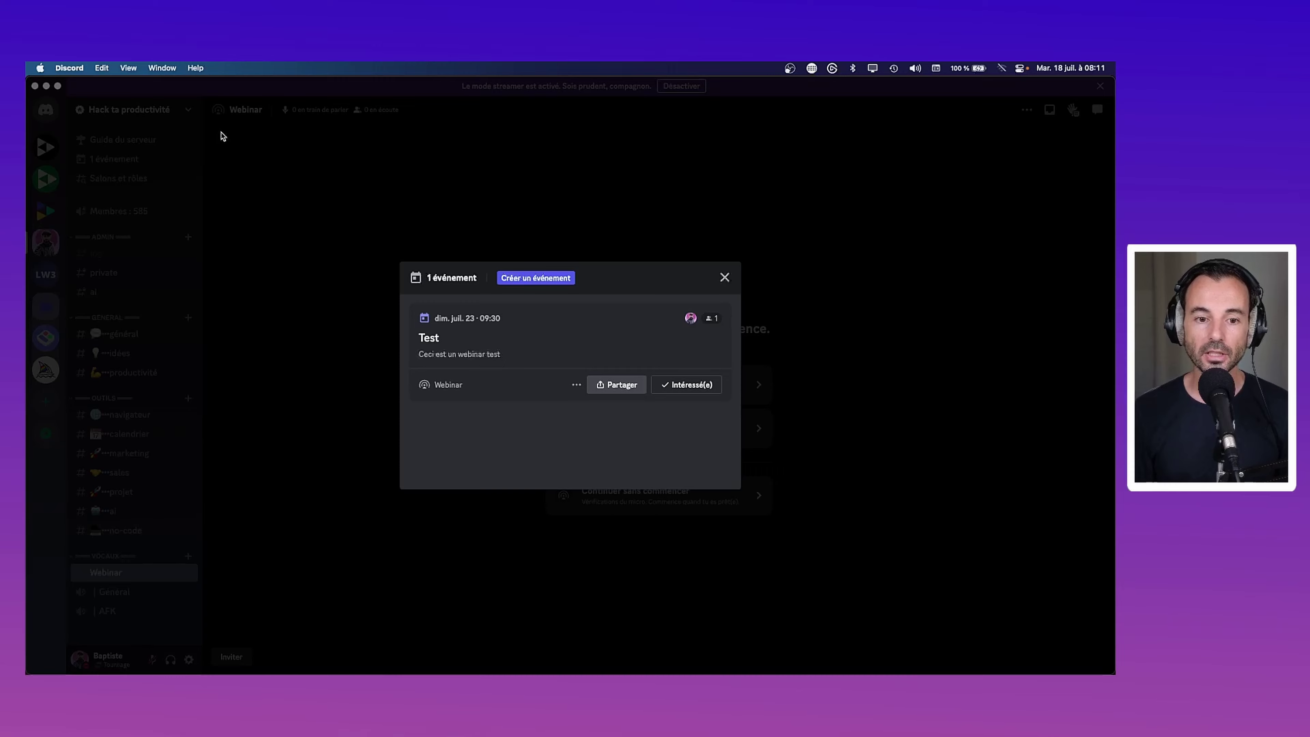
# Close Discord's events overview and launch Safari
pyautogui.click(724, 279)
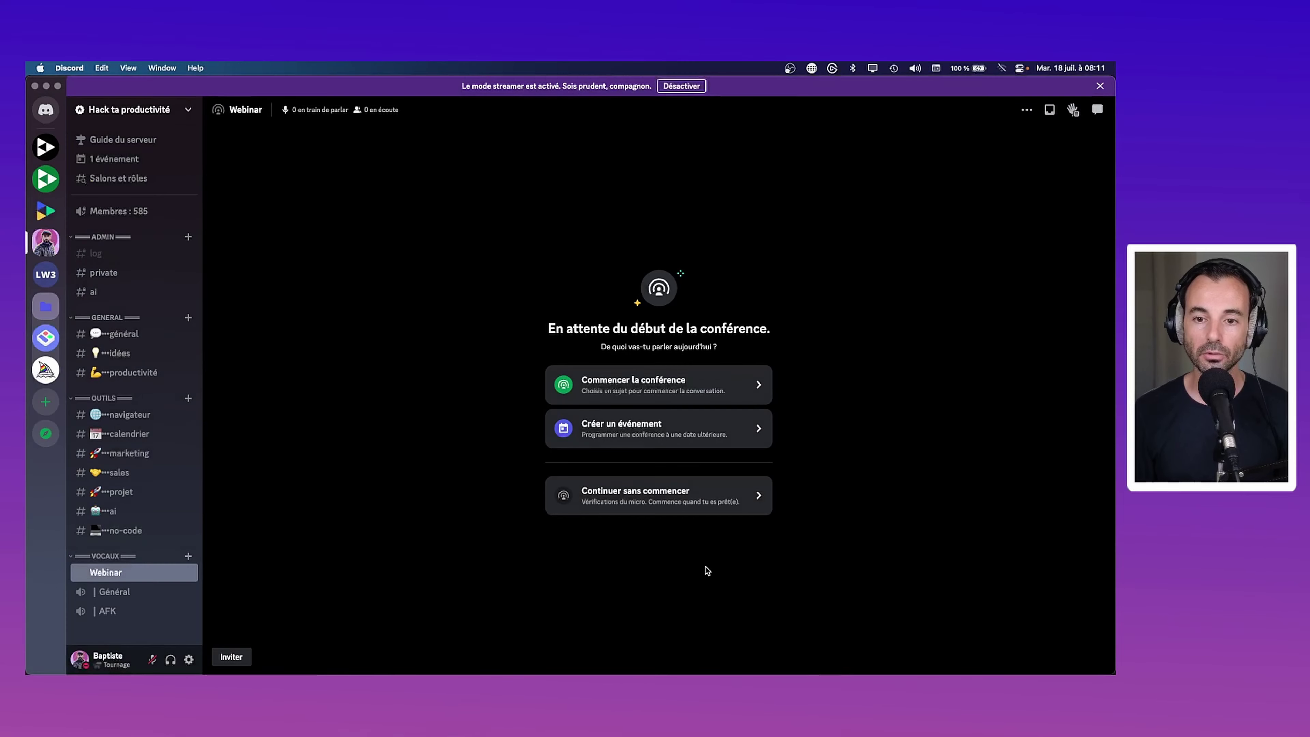
pyautogui.moveTo(724, 671)
pyautogui.press('super+space')
pyautogui.write('safari')
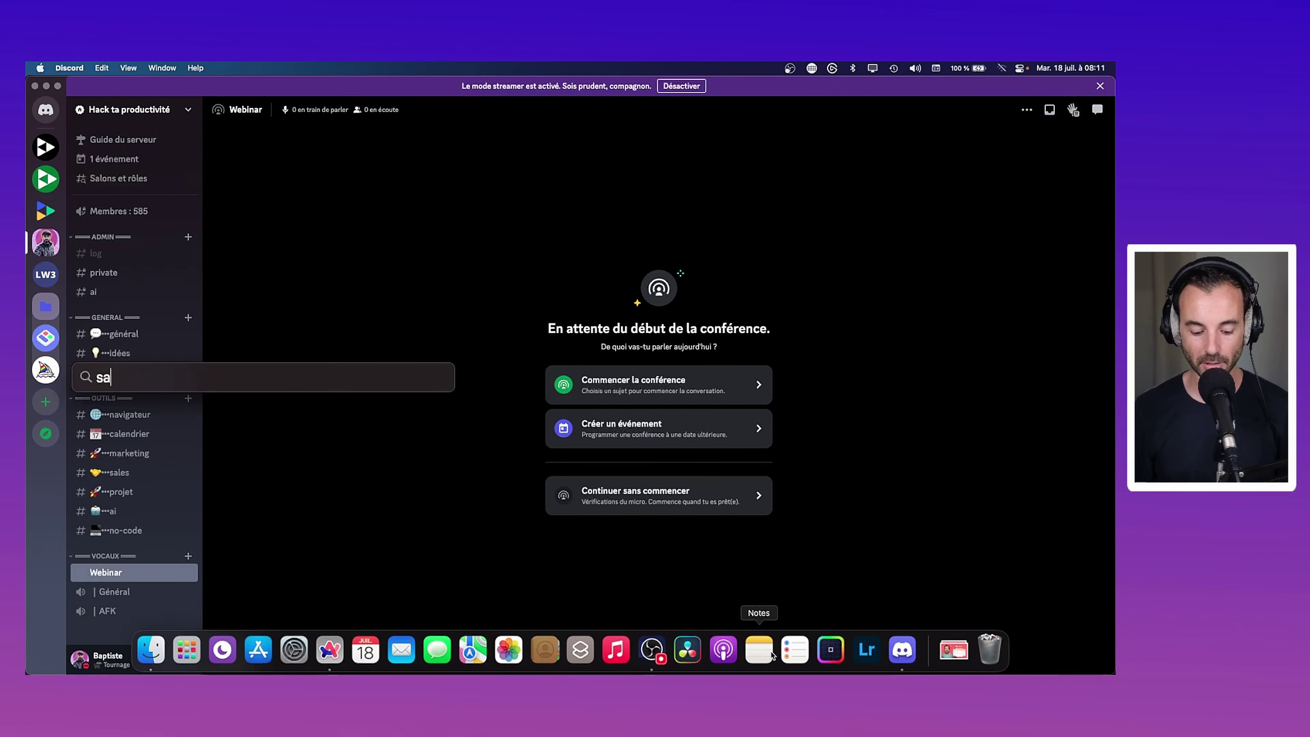
pyautogui.press('Return')
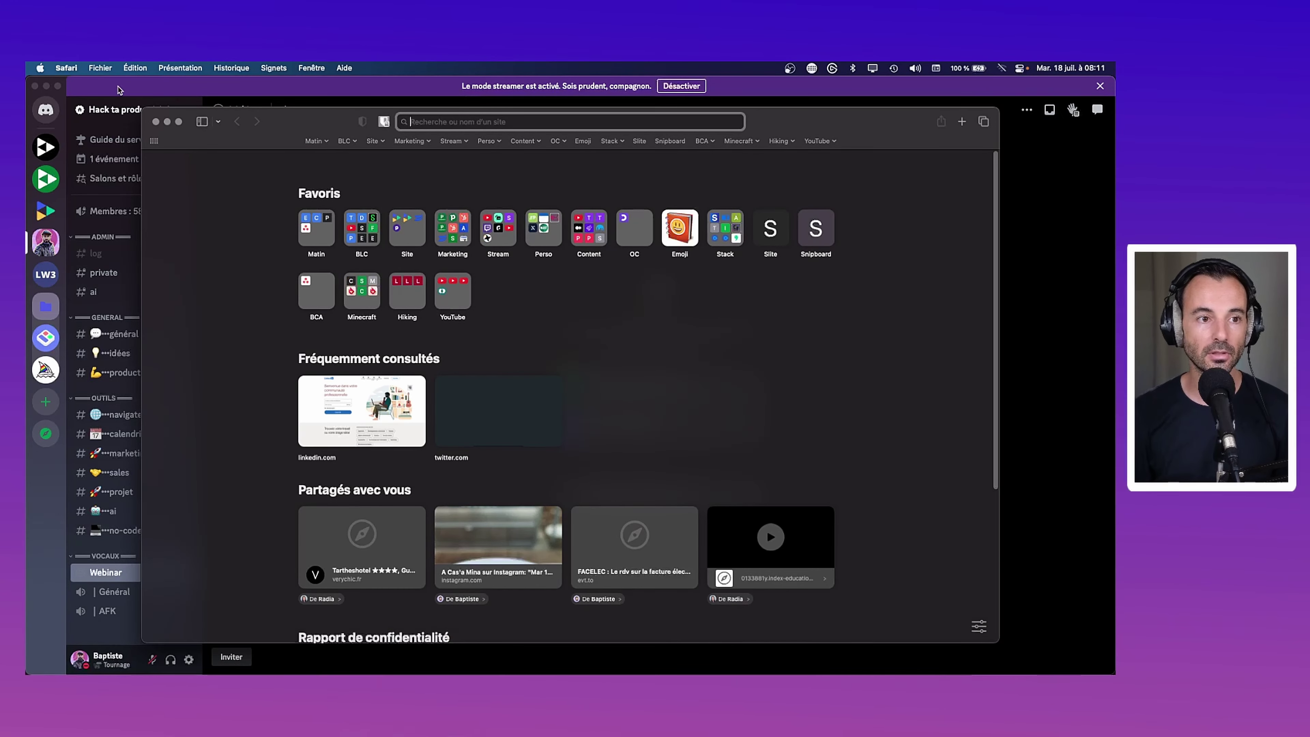
# Load the invite link in a Safari private window, try joining without an account, then close it
pyautogui.click(109, 70)
pyautogui.click(124, 99)
pyautogui.press('super+v')
pyautogui.press('Return')
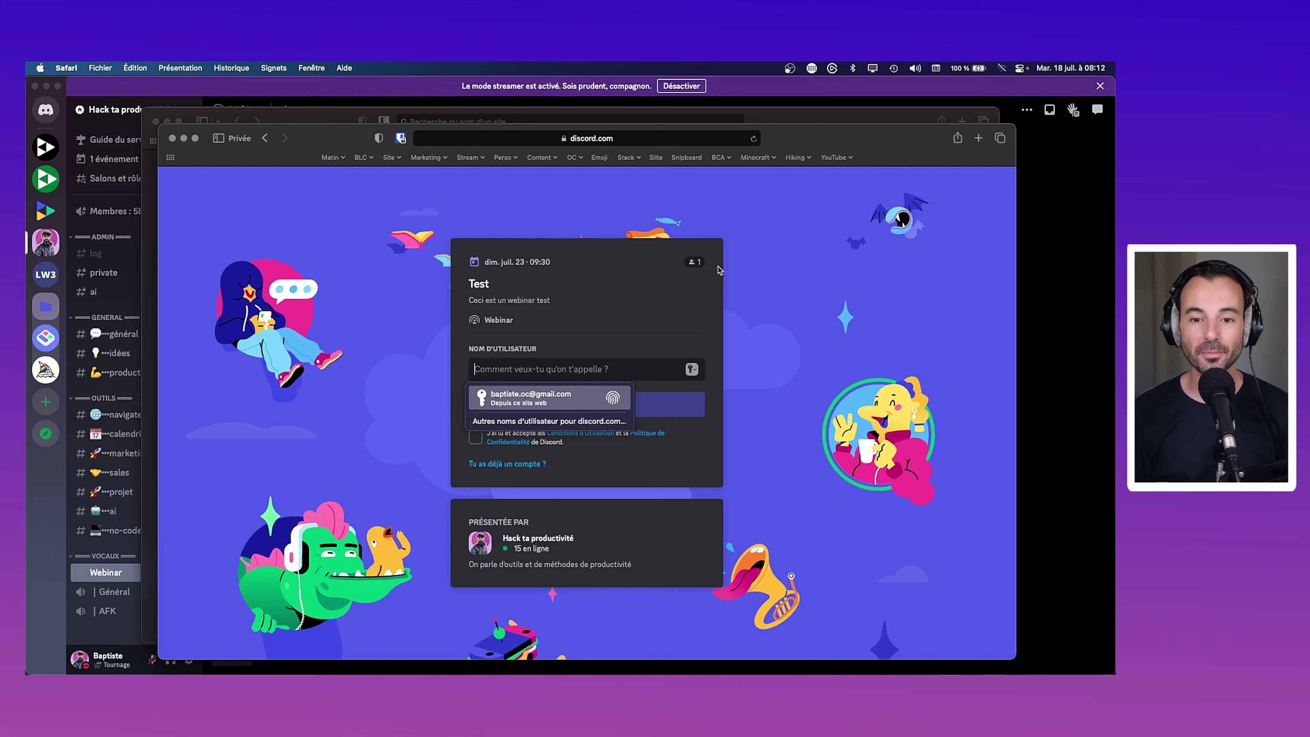
pyautogui.click(635, 327)
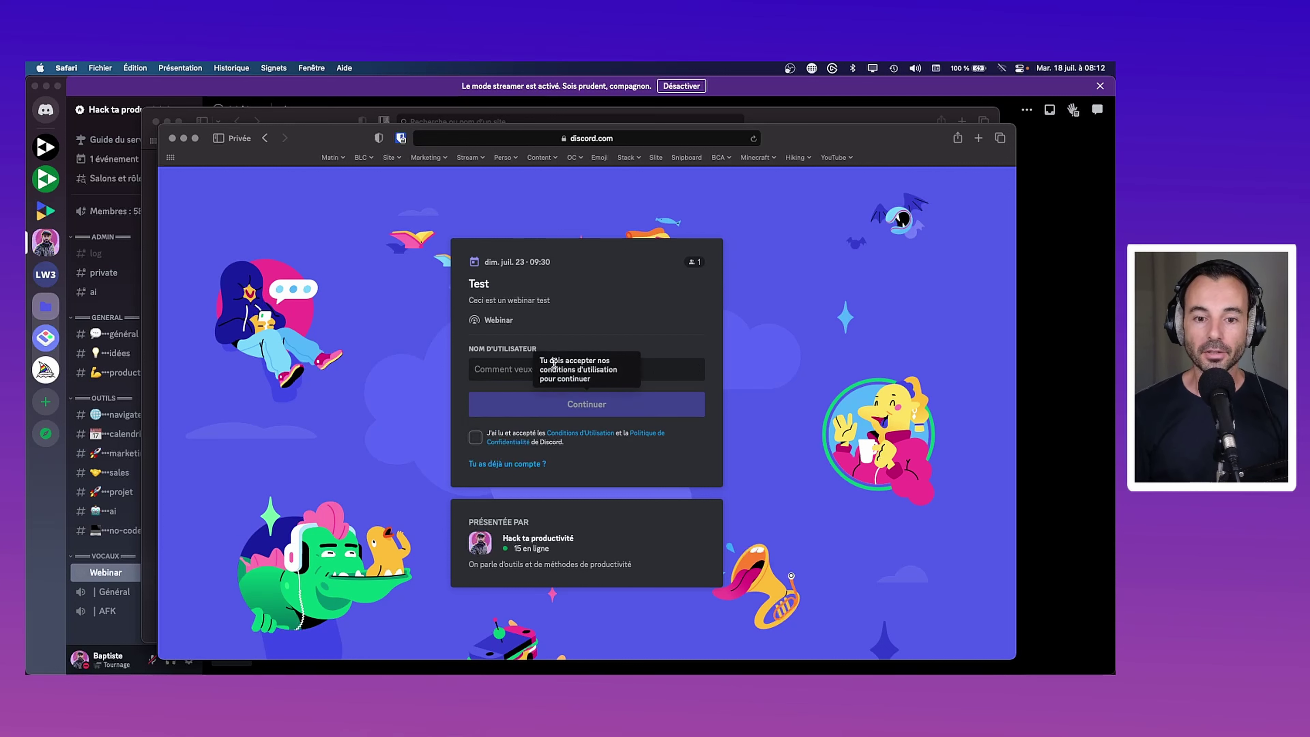
pyautogui.click(488, 372)
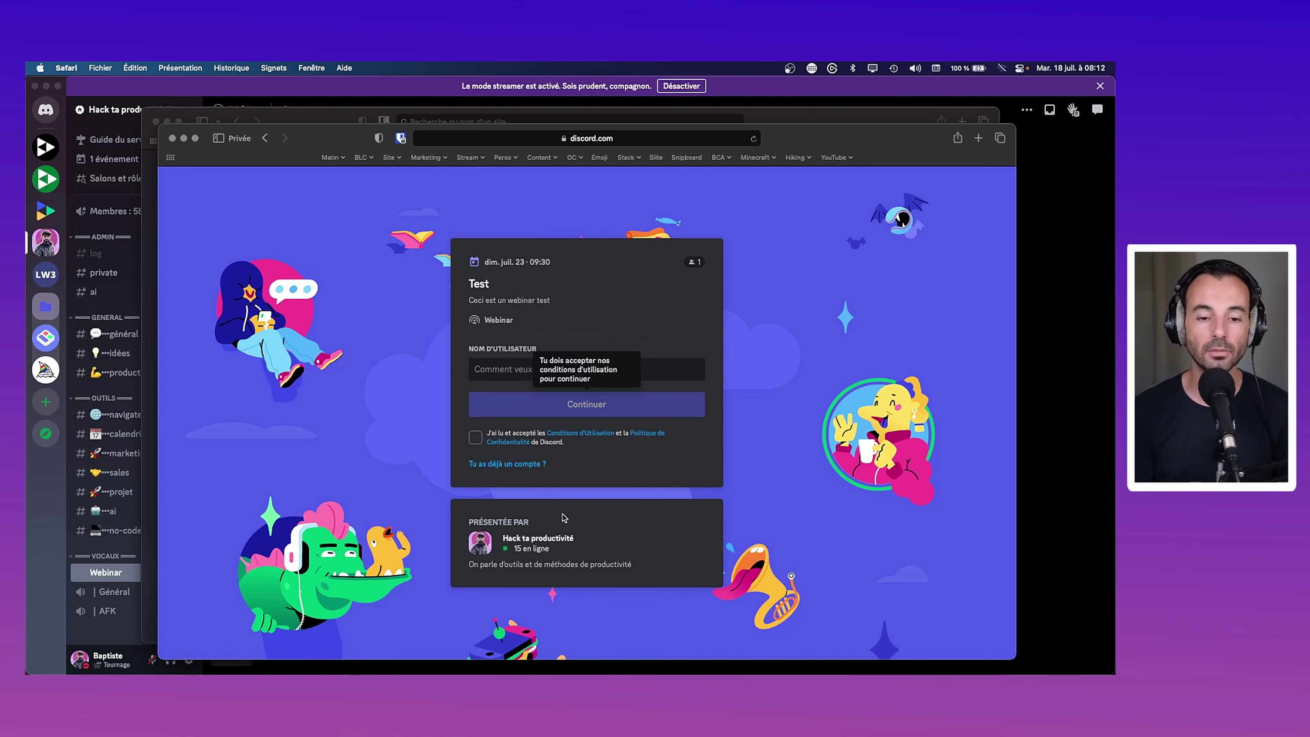
pyautogui.click(172, 138)
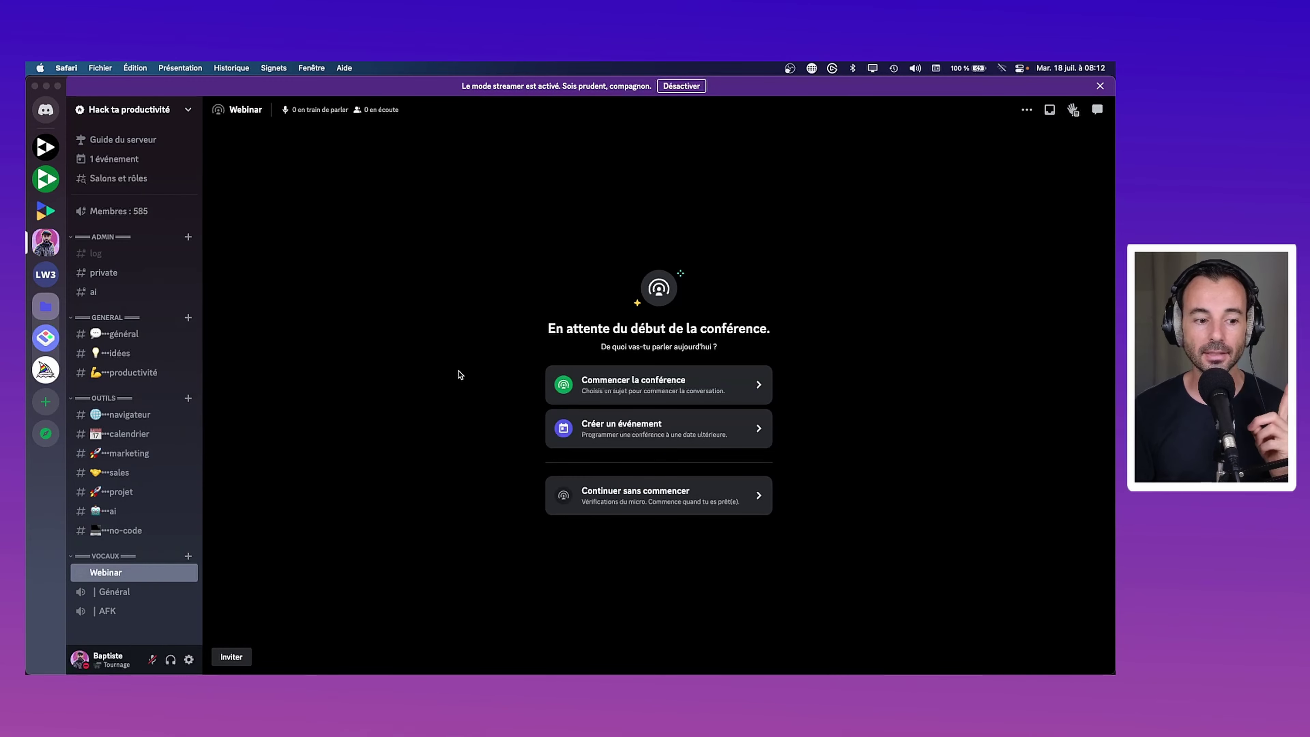
# List the scheduled events and look over the Test event's sharing options
pyautogui.click(114, 158)
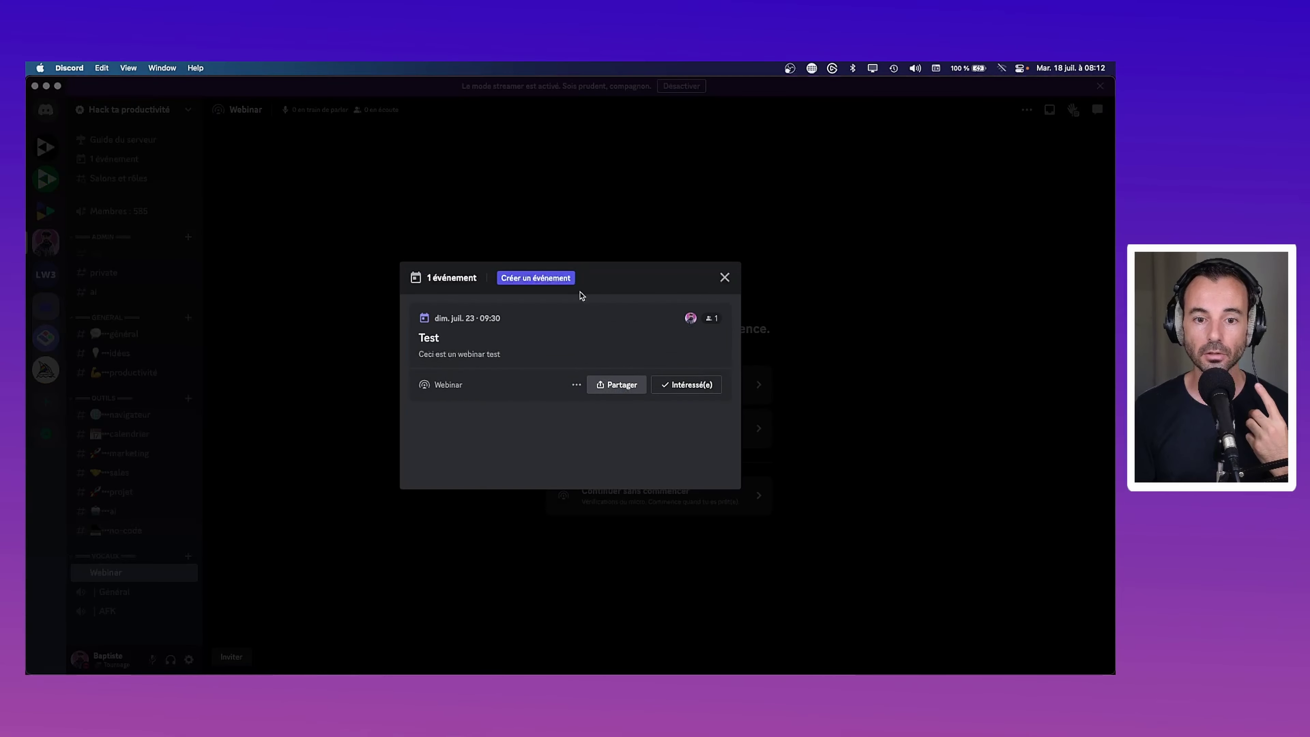
pyautogui.click(625, 385)
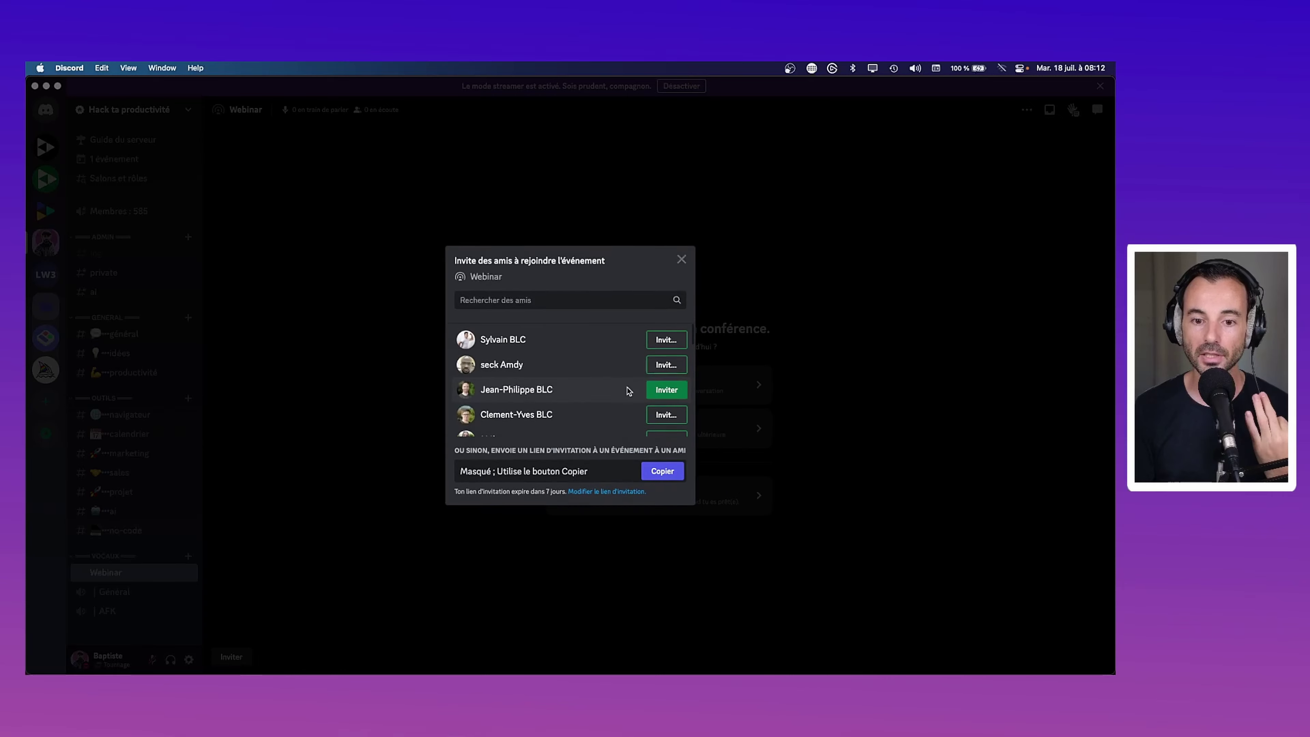
pyautogui.scroll(-10, 594, 387)
pyautogui.scroll(-5, 564, 398)
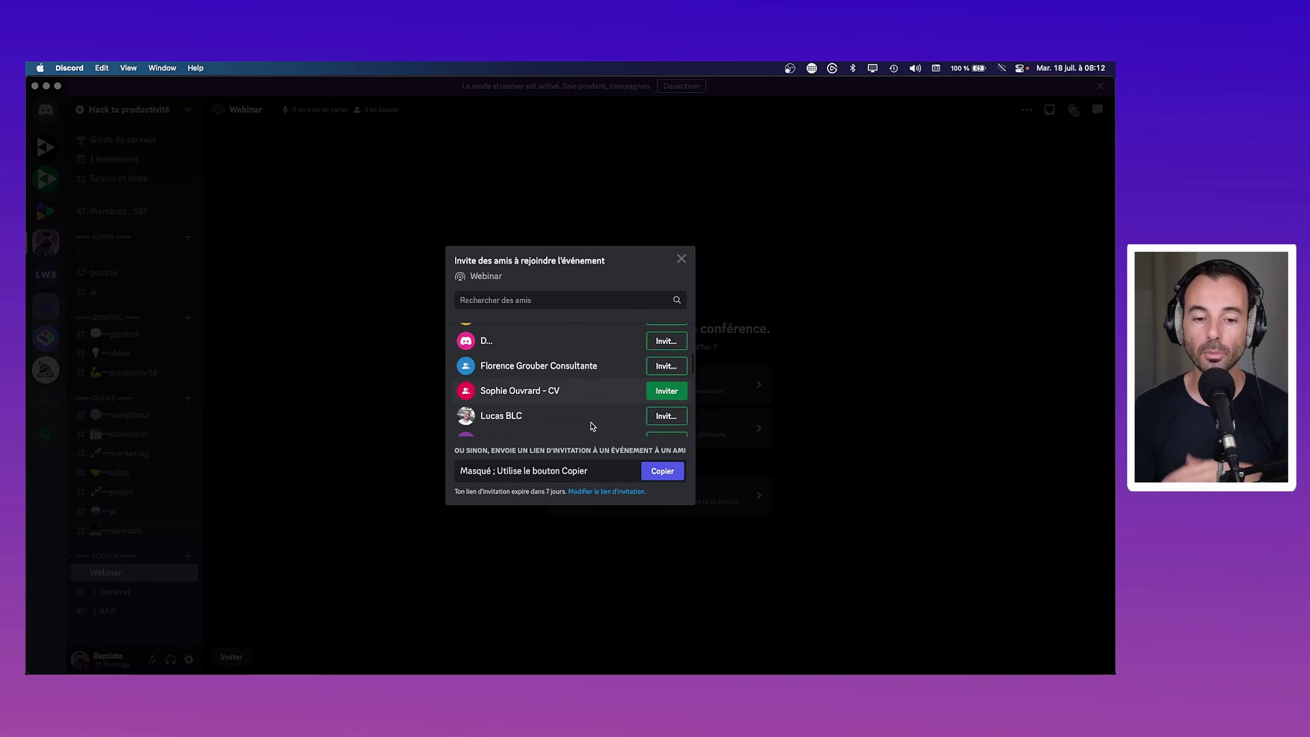
pyautogui.click(682, 259)
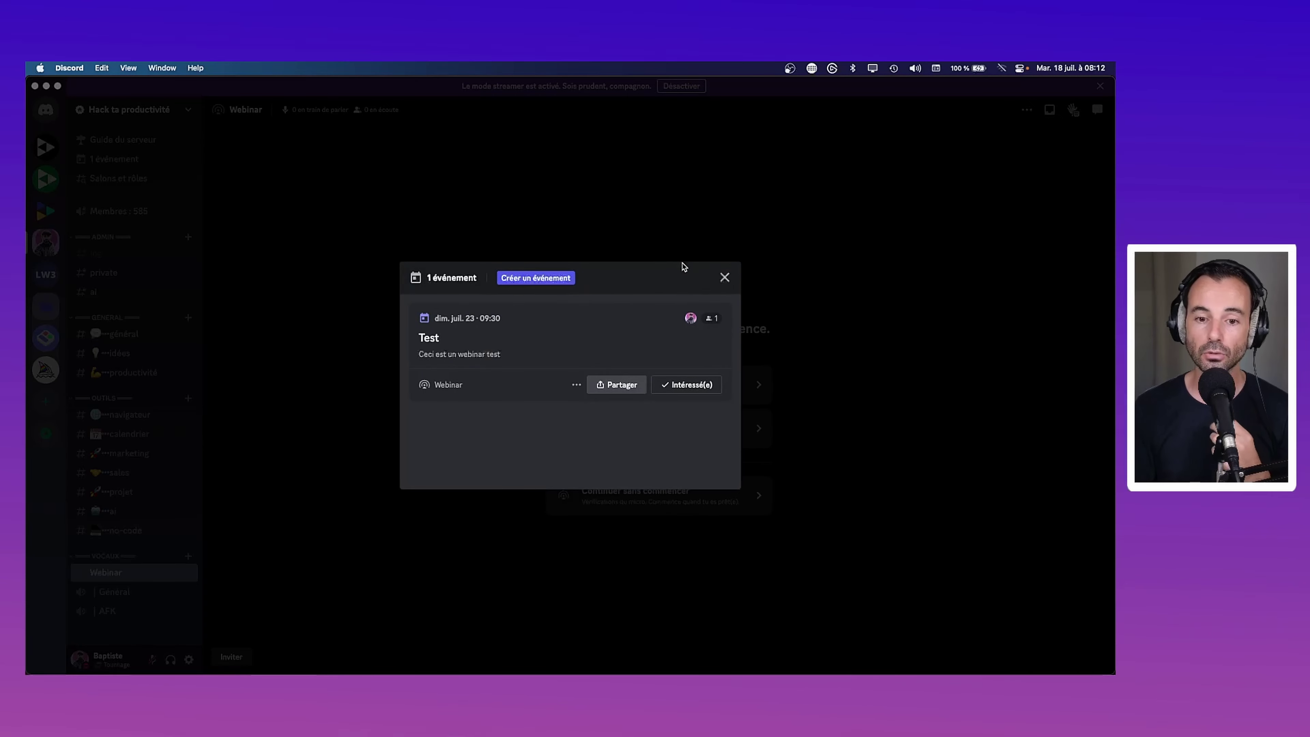
# Open the Test event's edit wizard and cancel without changes
pyautogui.click(573, 384)
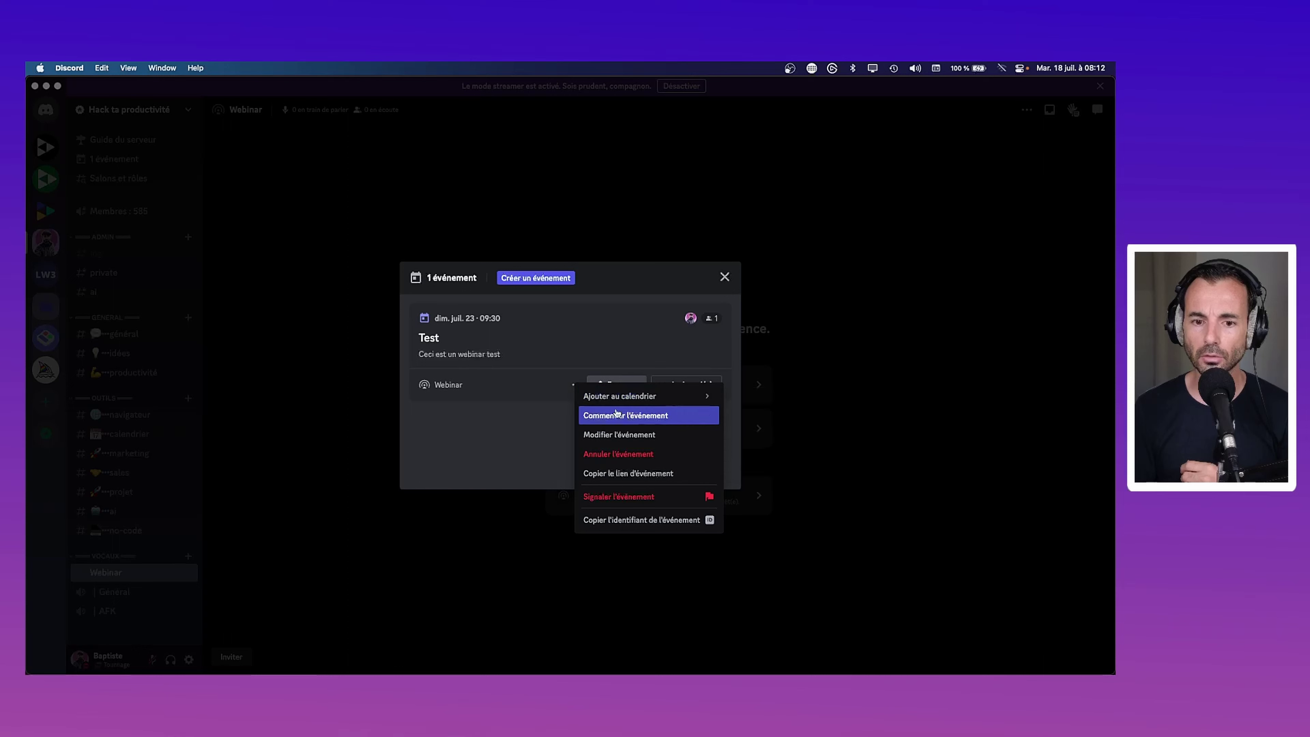
pyautogui.click(619, 435)
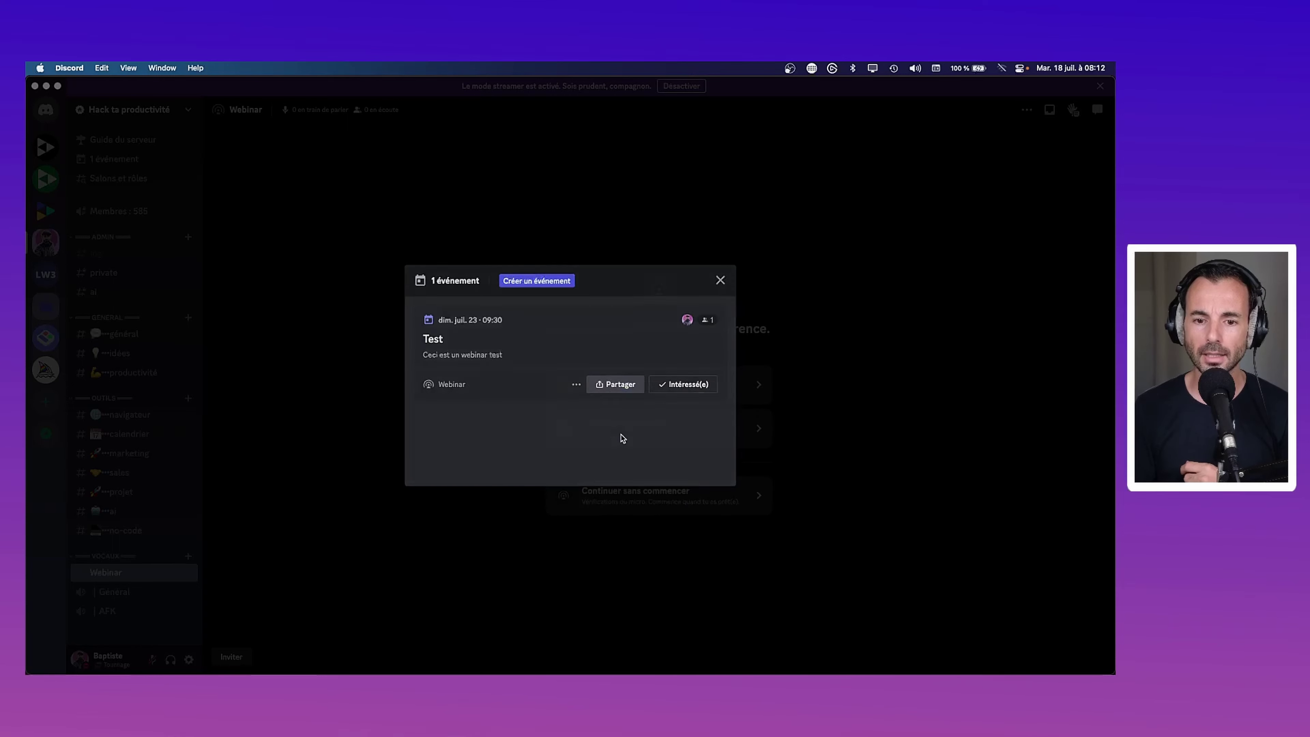
pyautogui.click(667, 519)
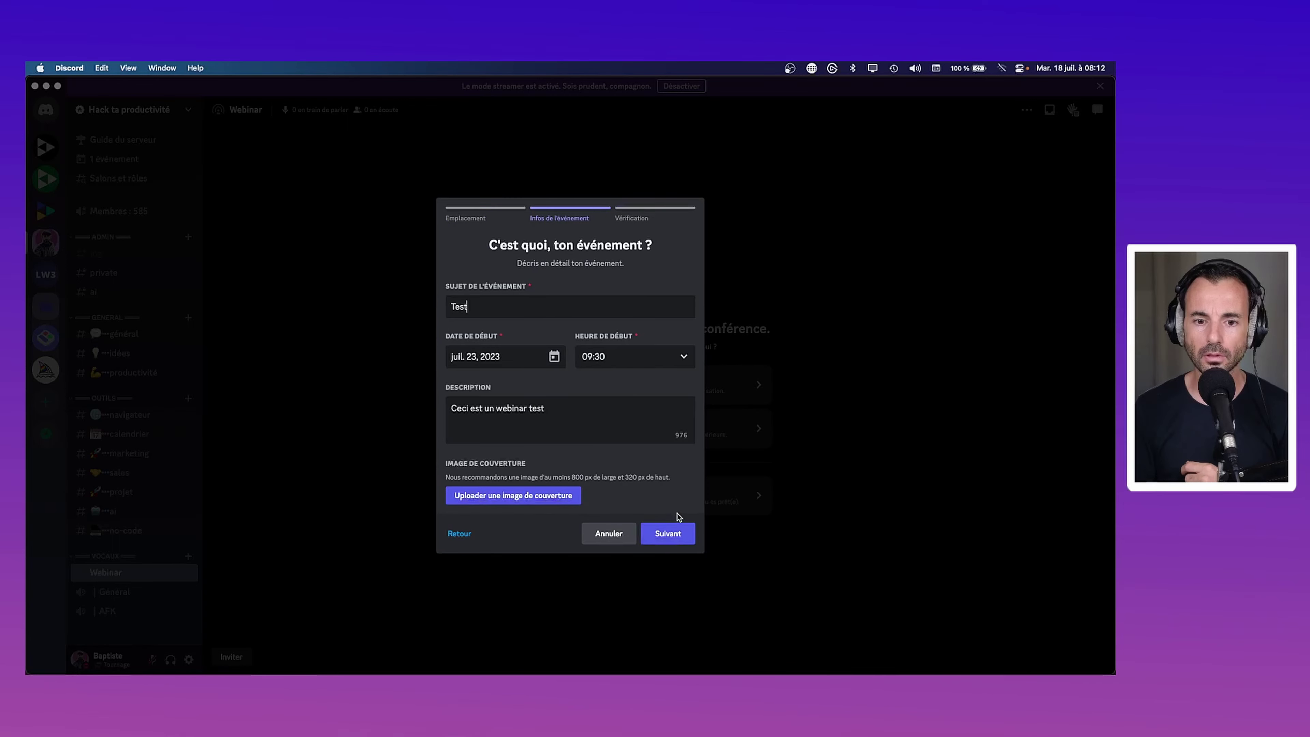
pyautogui.click(626, 533)
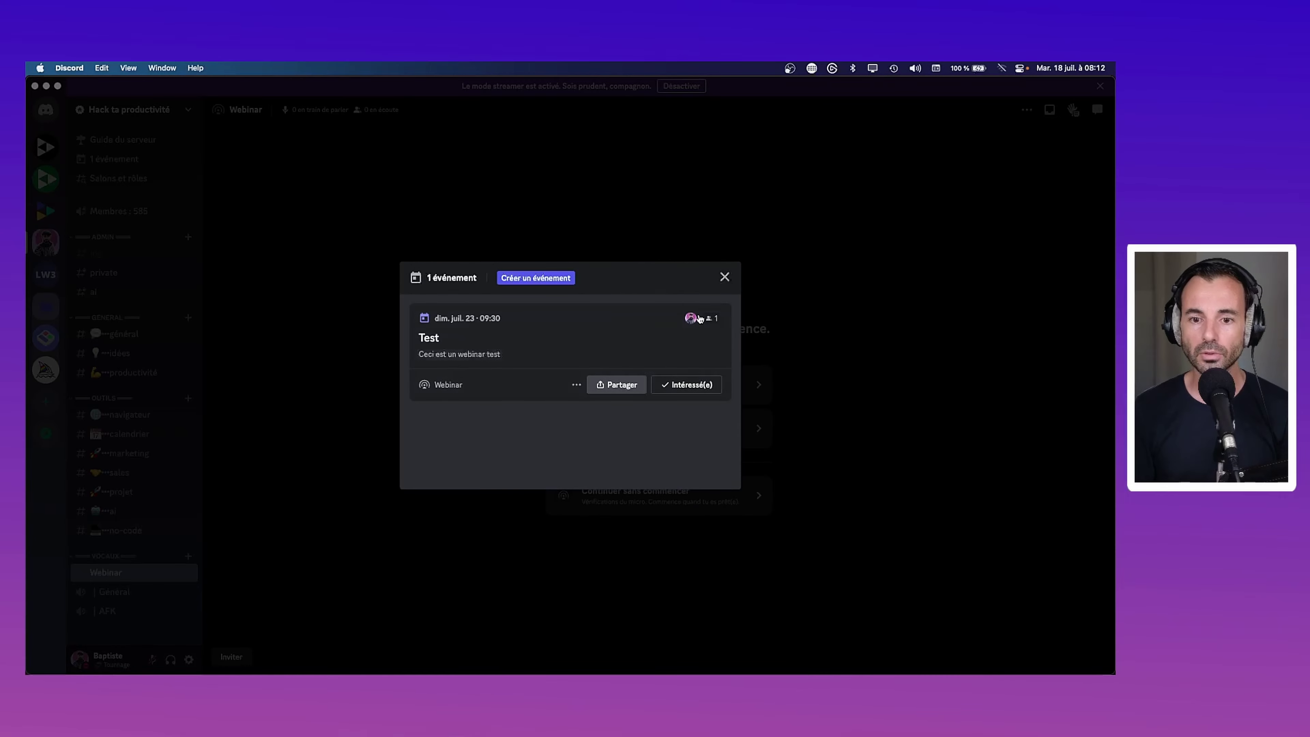
# Close the events list and open the Hack ta productivité server settings
pyautogui.click(724, 277)
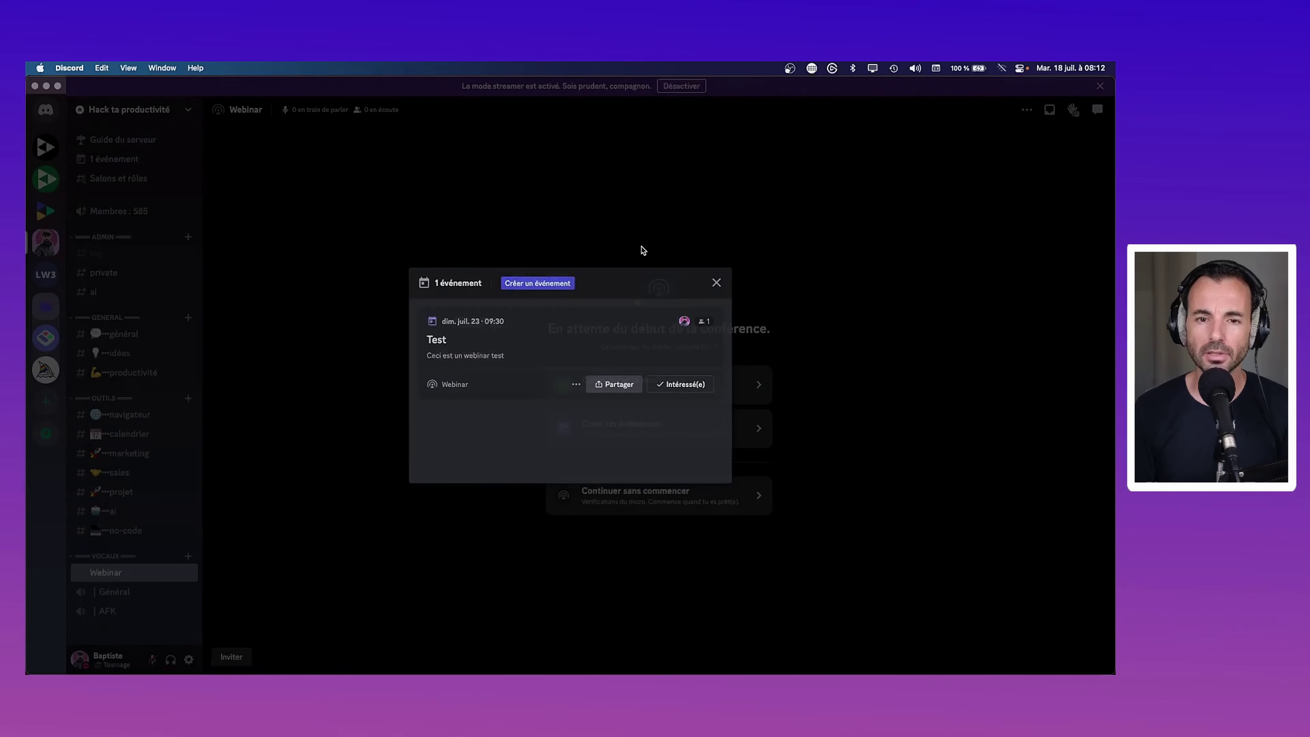
pyautogui.click(129, 110)
pyautogui.click(129, 183)
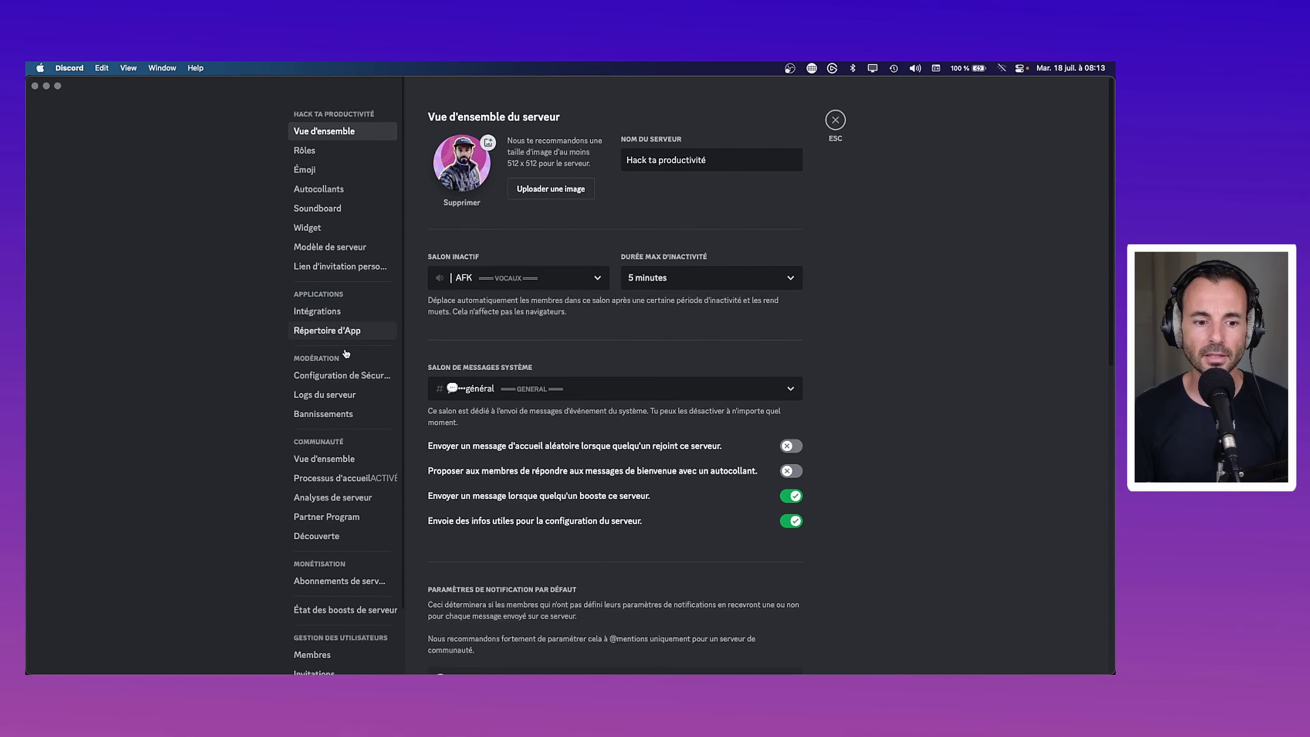
# View the custom invite link page, hidden by Mode Streamer, then close server settings
pyautogui.scroll(-3, 349, 330)
pyautogui.scroll(3, 336, 392)
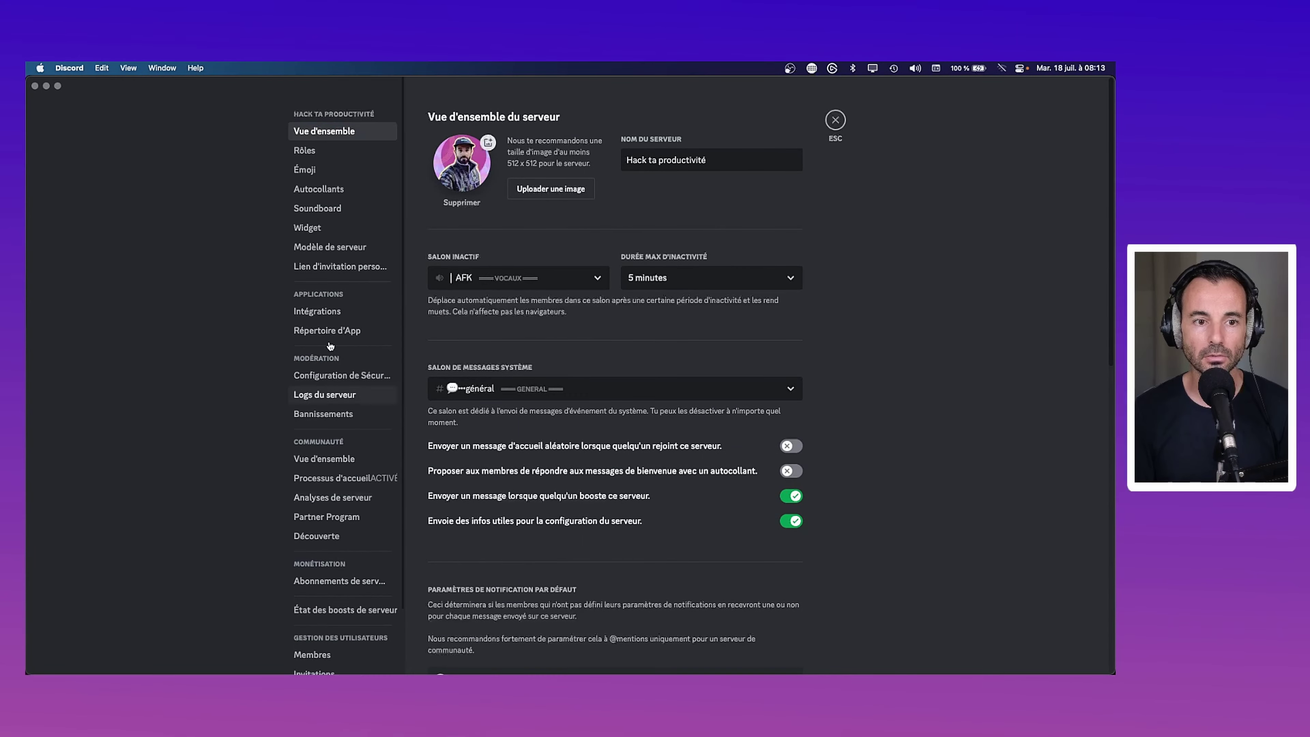
pyautogui.scroll(-2, 338, 253)
pyautogui.scroll(-2, 340, 256)
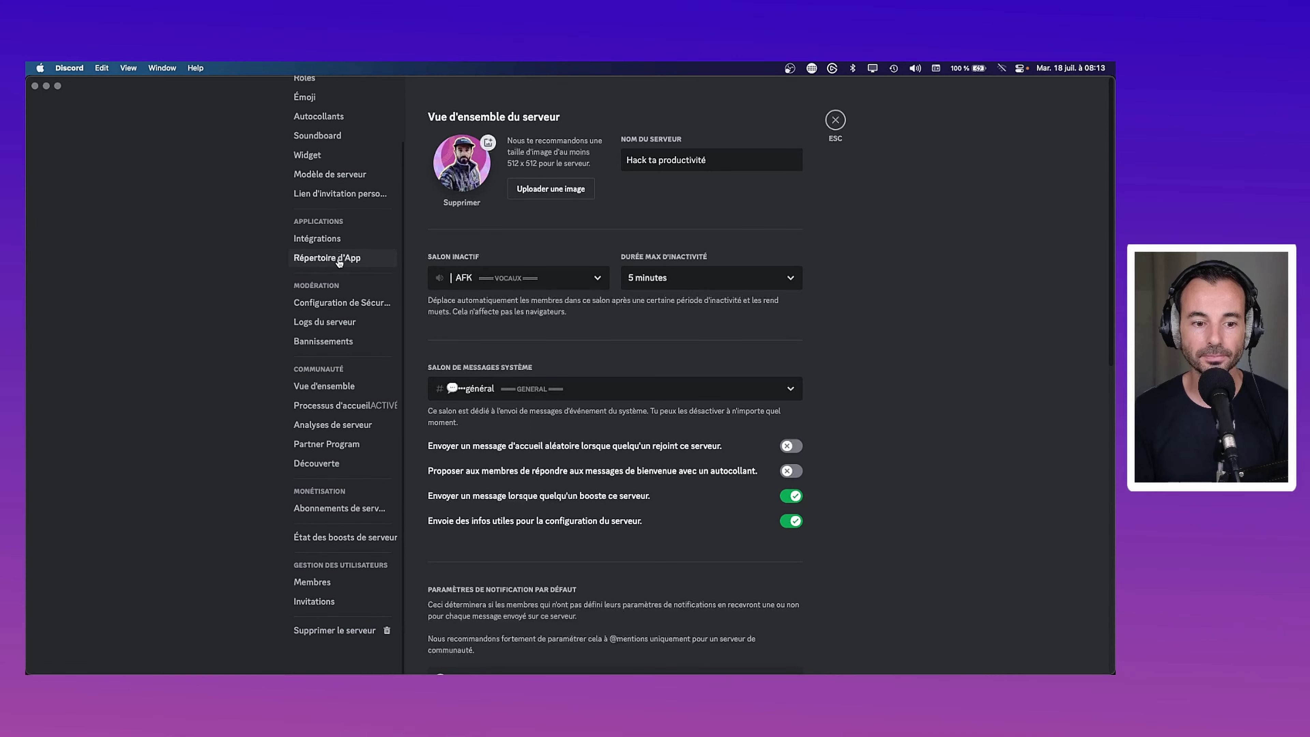
pyautogui.scroll(3, 325, 439)
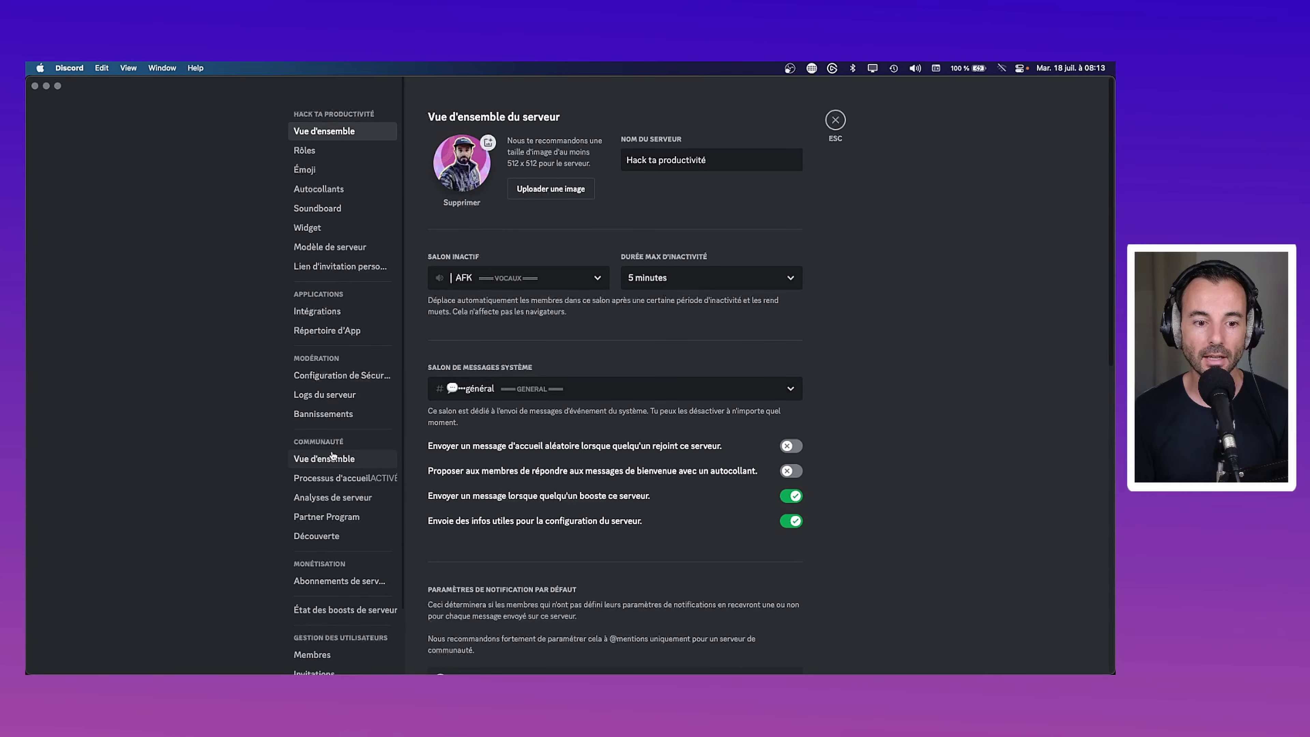
pyautogui.scroll(-3, 325, 464)
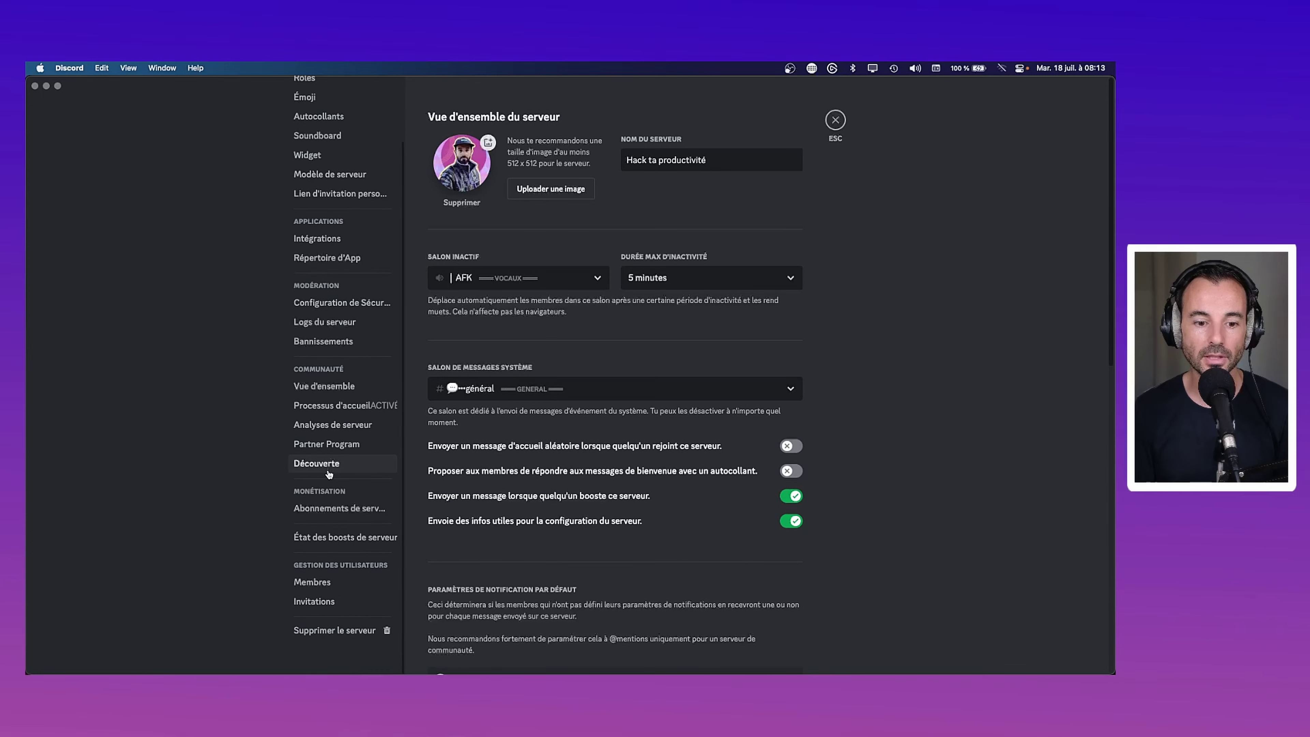
pyautogui.scroll(3, 328, 474)
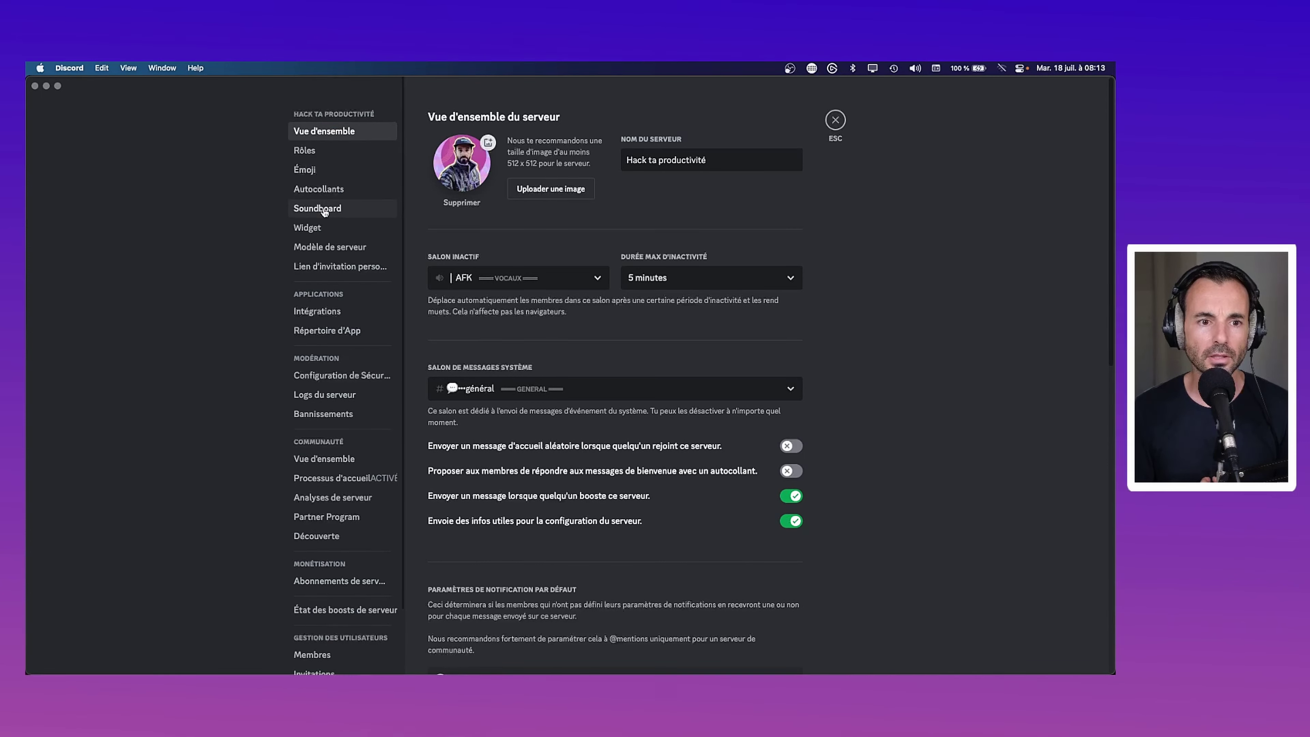
pyautogui.click(341, 269)
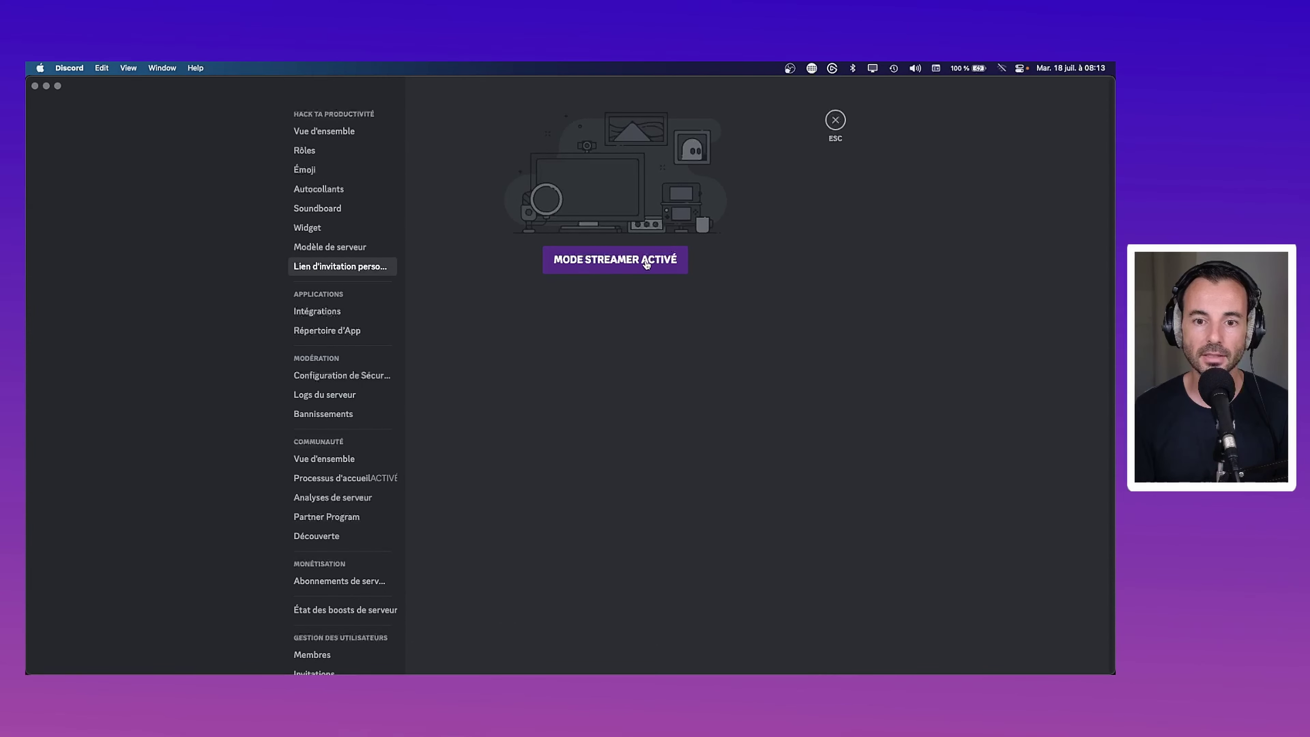
pyautogui.click(835, 120)
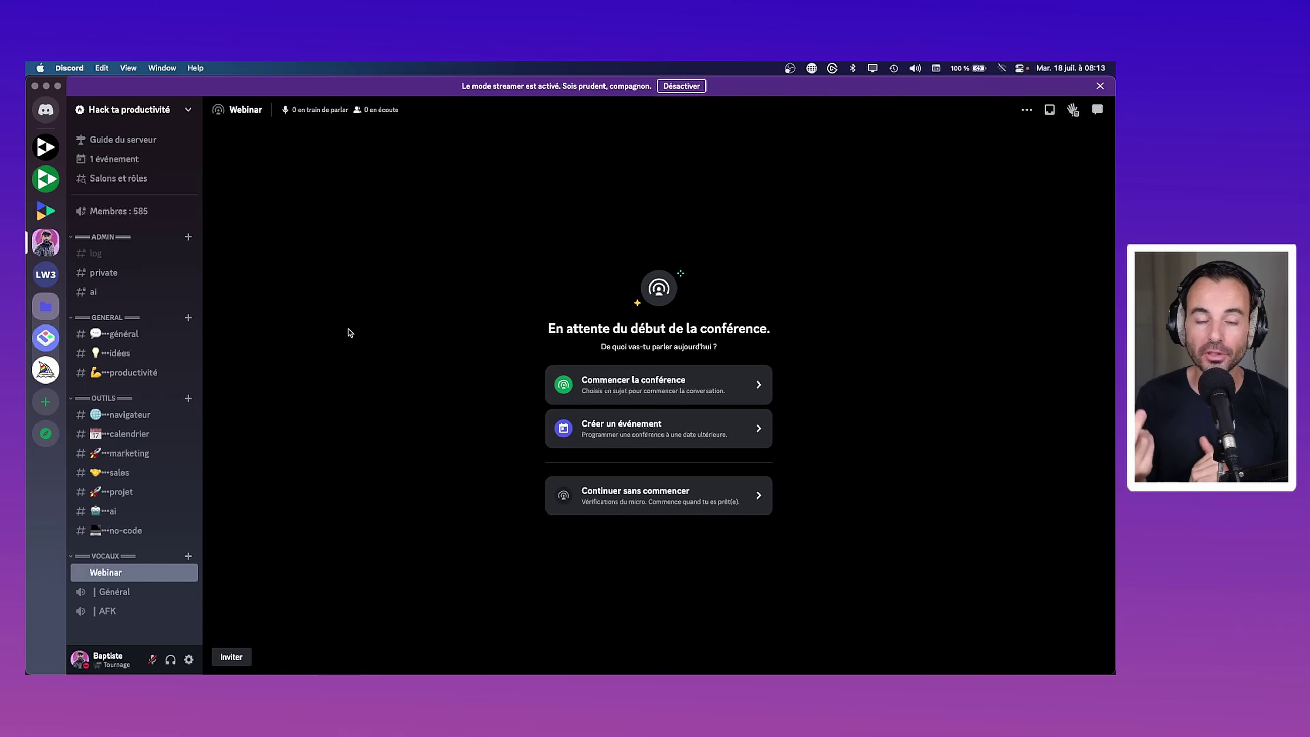
pyautogui.click(111, 160)
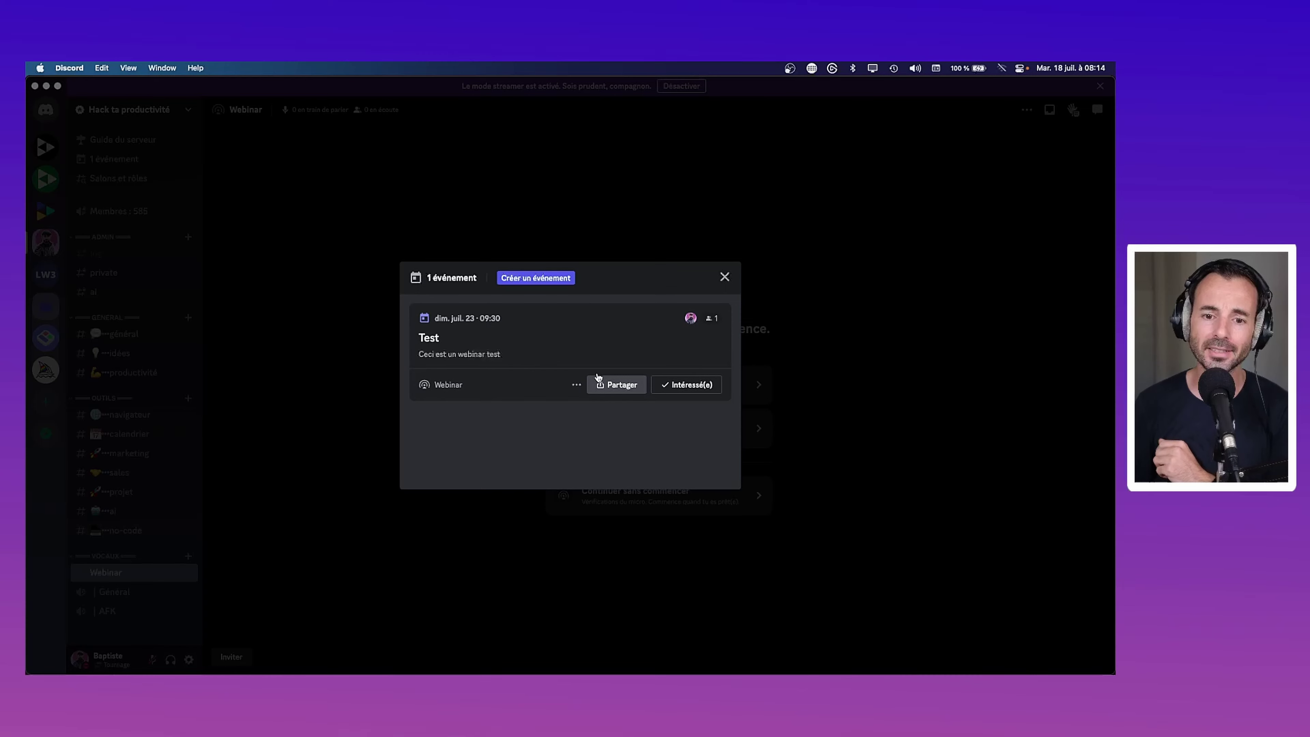
pyautogui.click(601, 384)
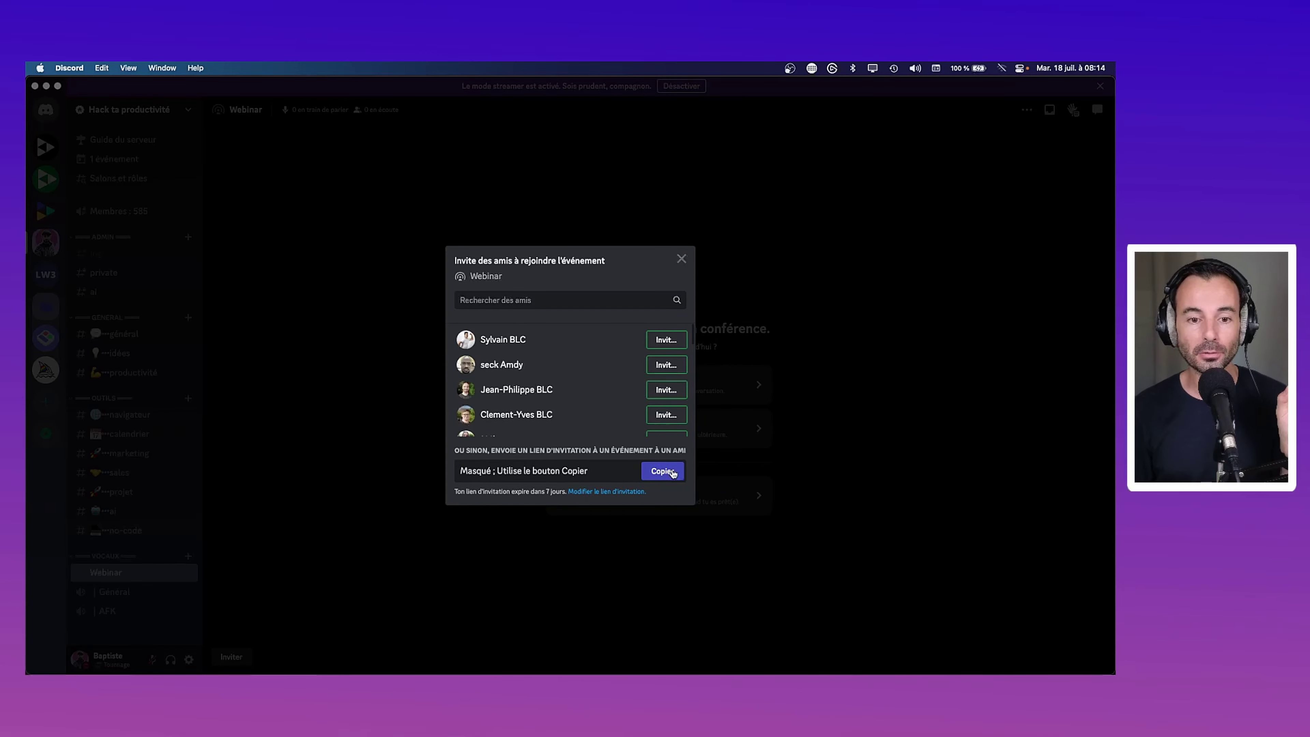
pyautogui.click(682, 259)
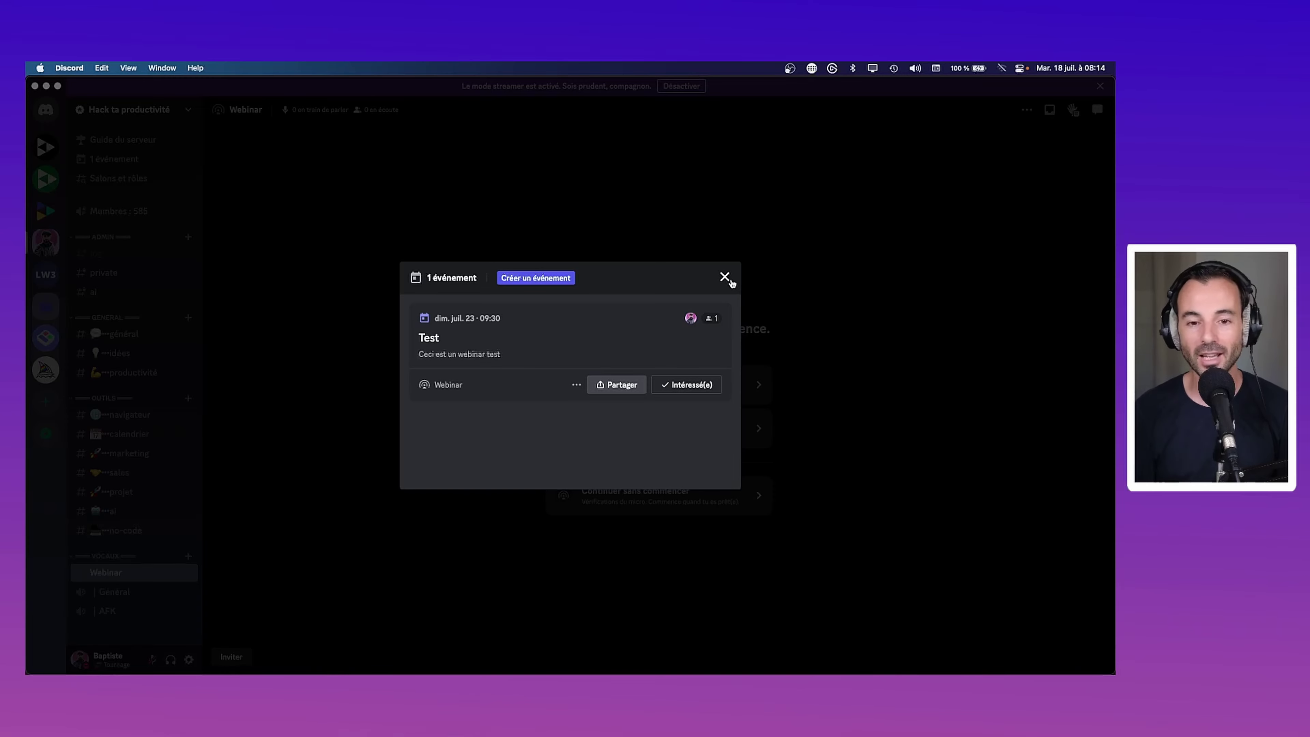
pyautogui.click(726, 278)
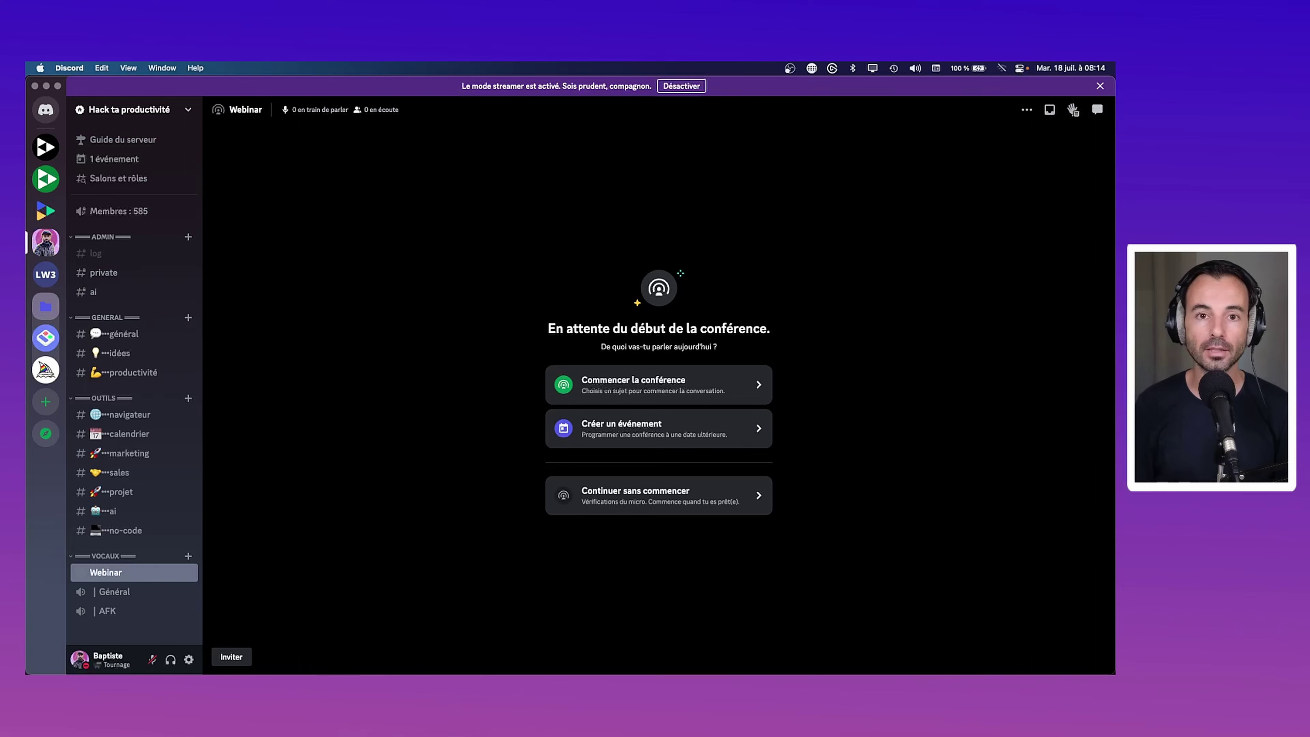
# Open the Webinar channel's invitations settings and start a new invite
pyautogui.rightClick(115, 577)
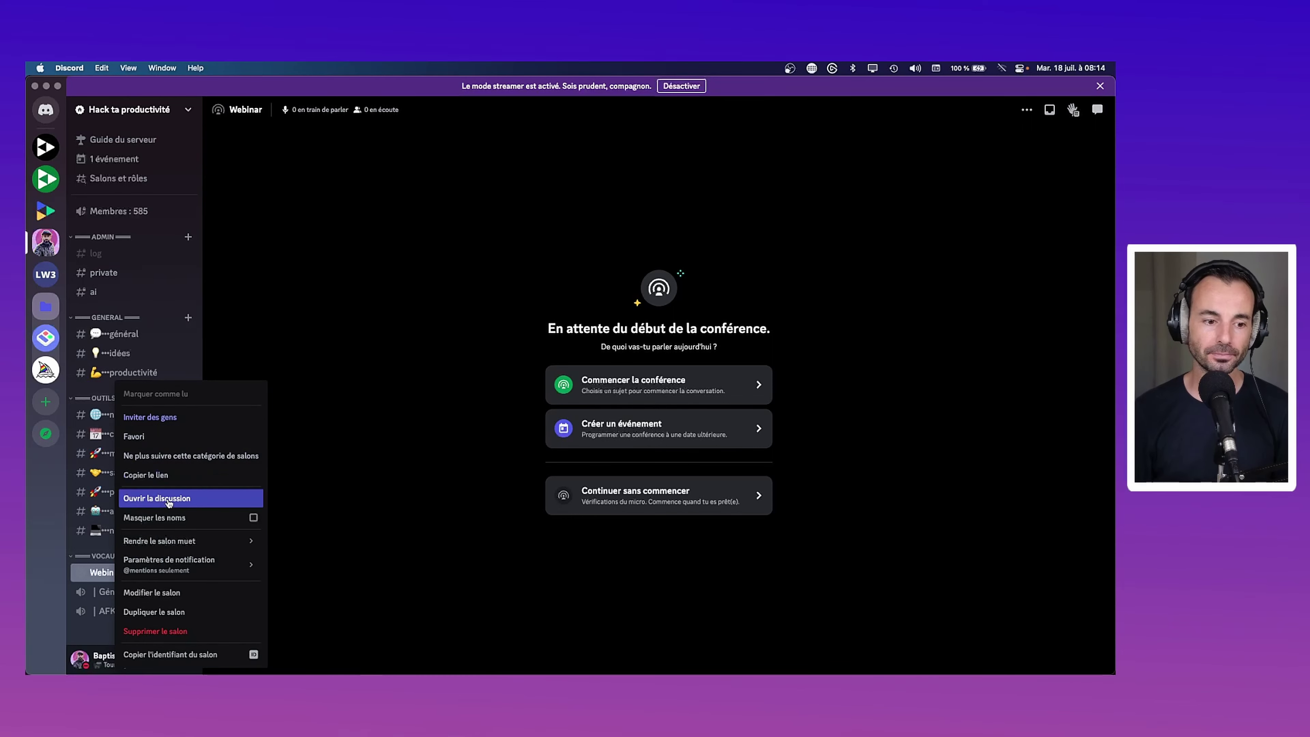
pyautogui.click(151, 592)
pyautogui.click(320, 170)
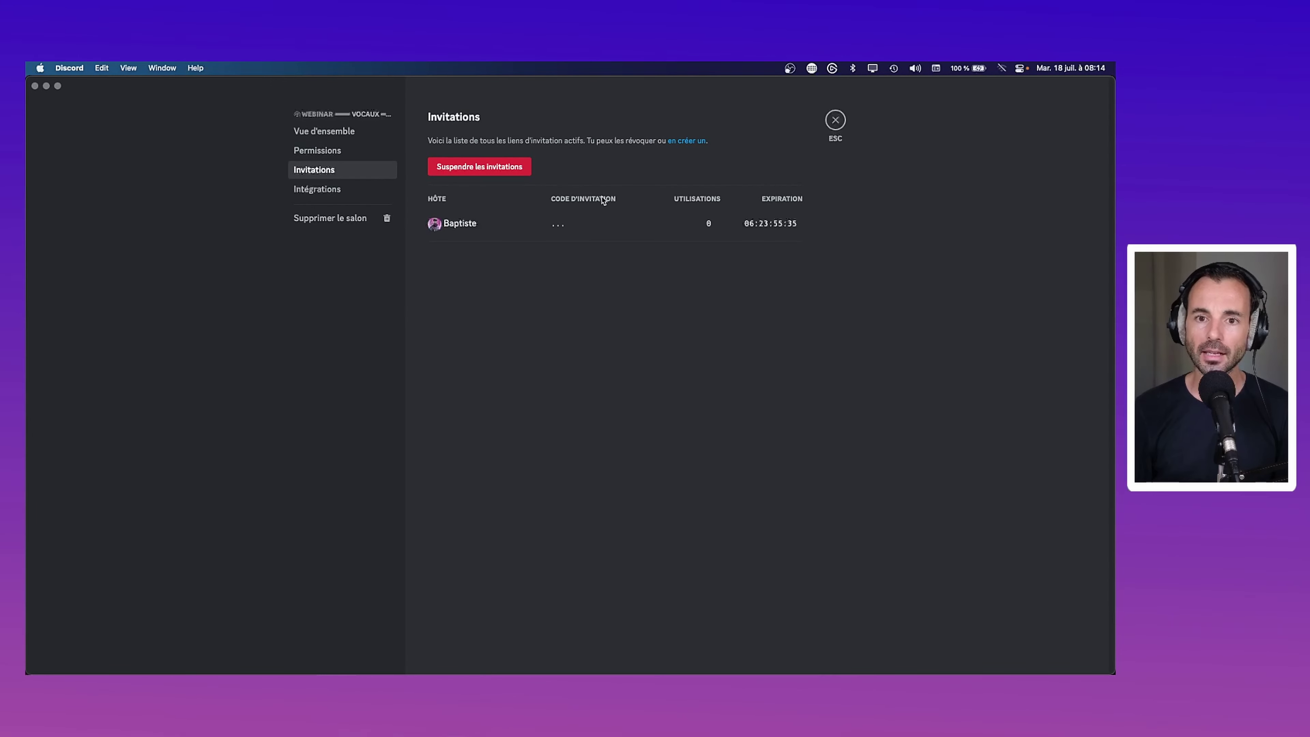
pyautogui.click(687, 141)
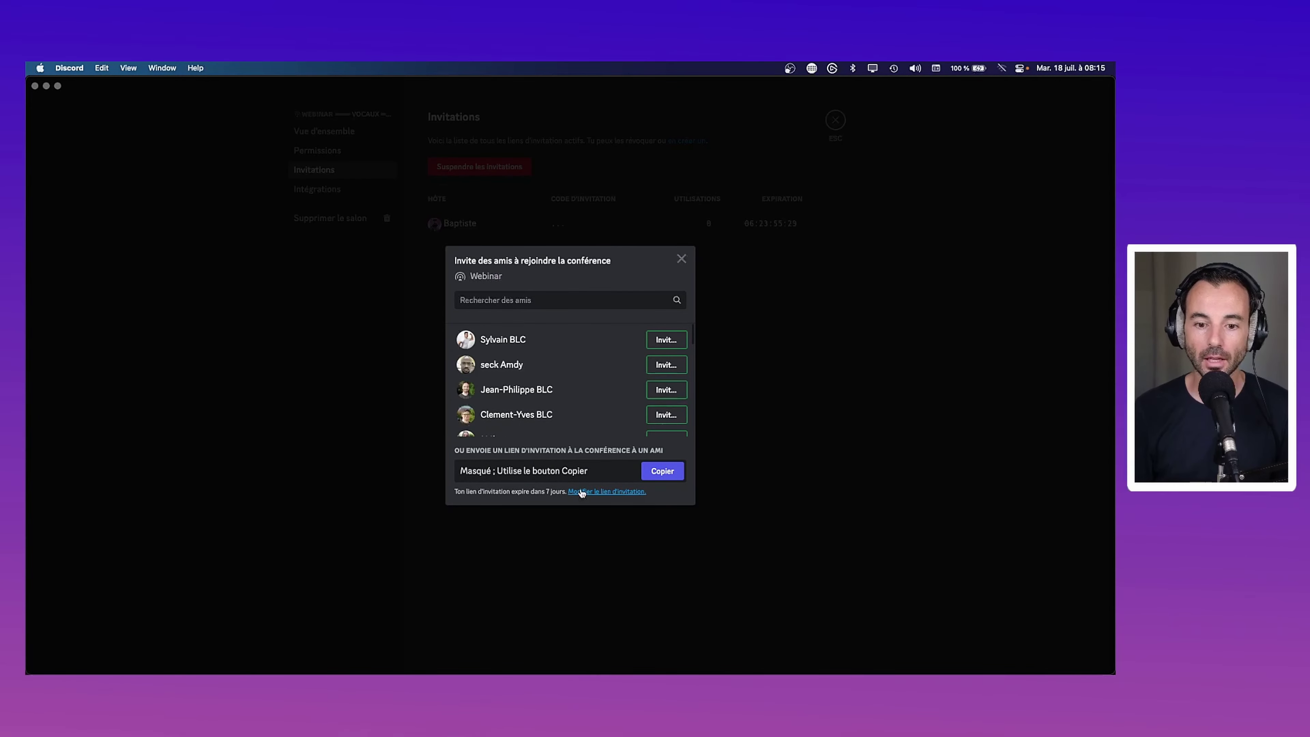
# Generate and copy a never-expiring invite without temporary membership, then close the channel settings
pyautogui.click(595, 492)
pyautogui.click(581, 326)
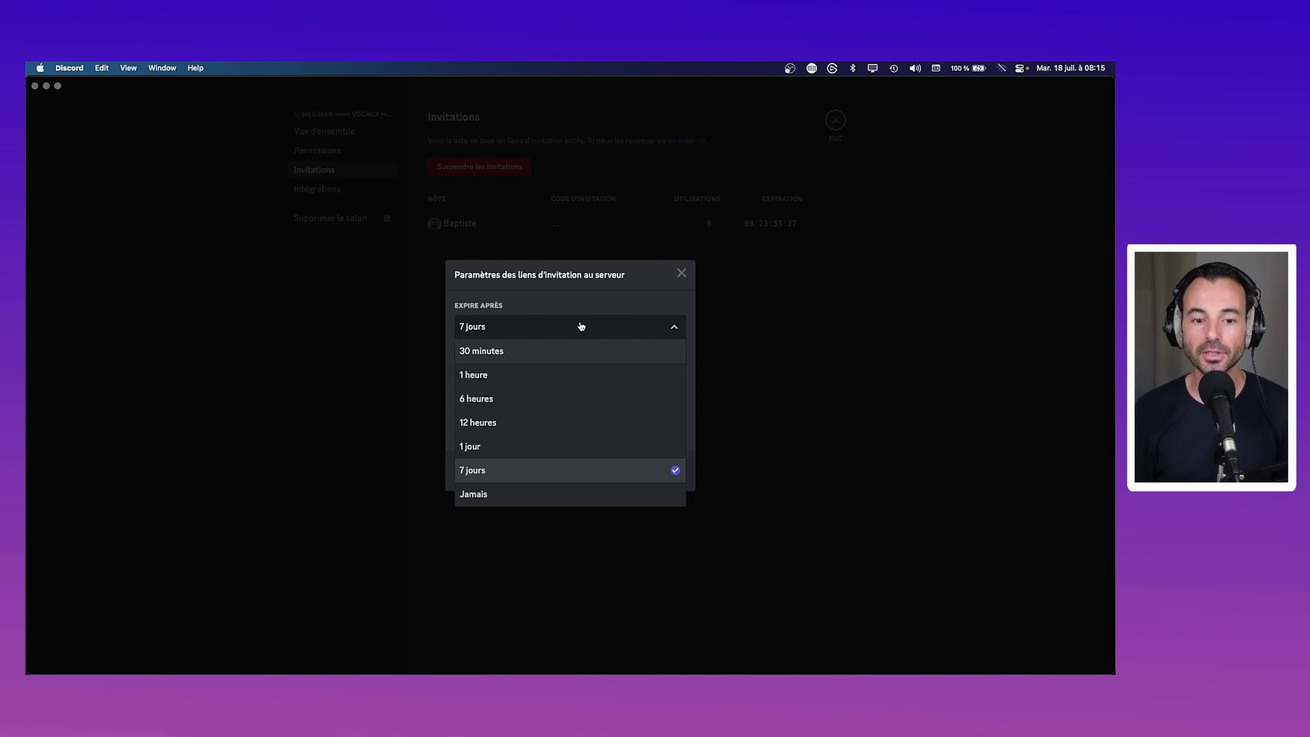
pyautogui.click(556, 496)
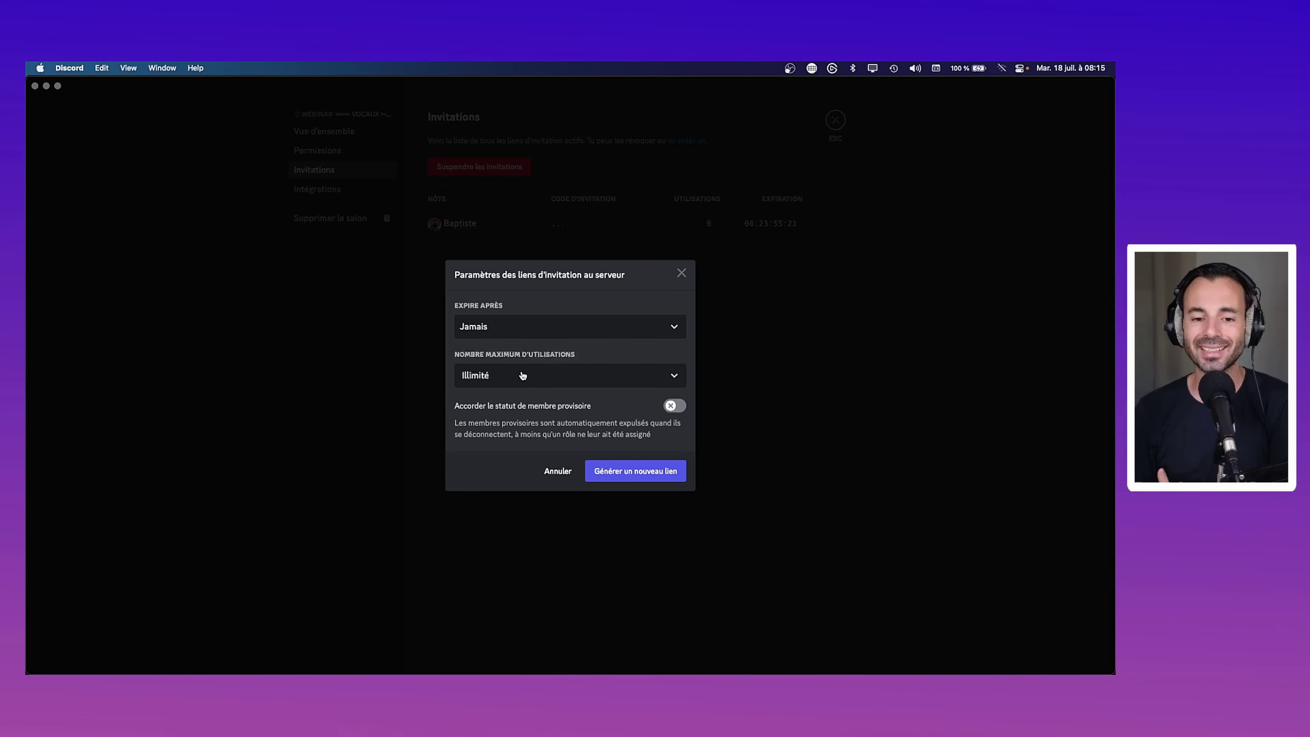
pyautogui.click(682, 407)
pyautogui.click(682, 407)
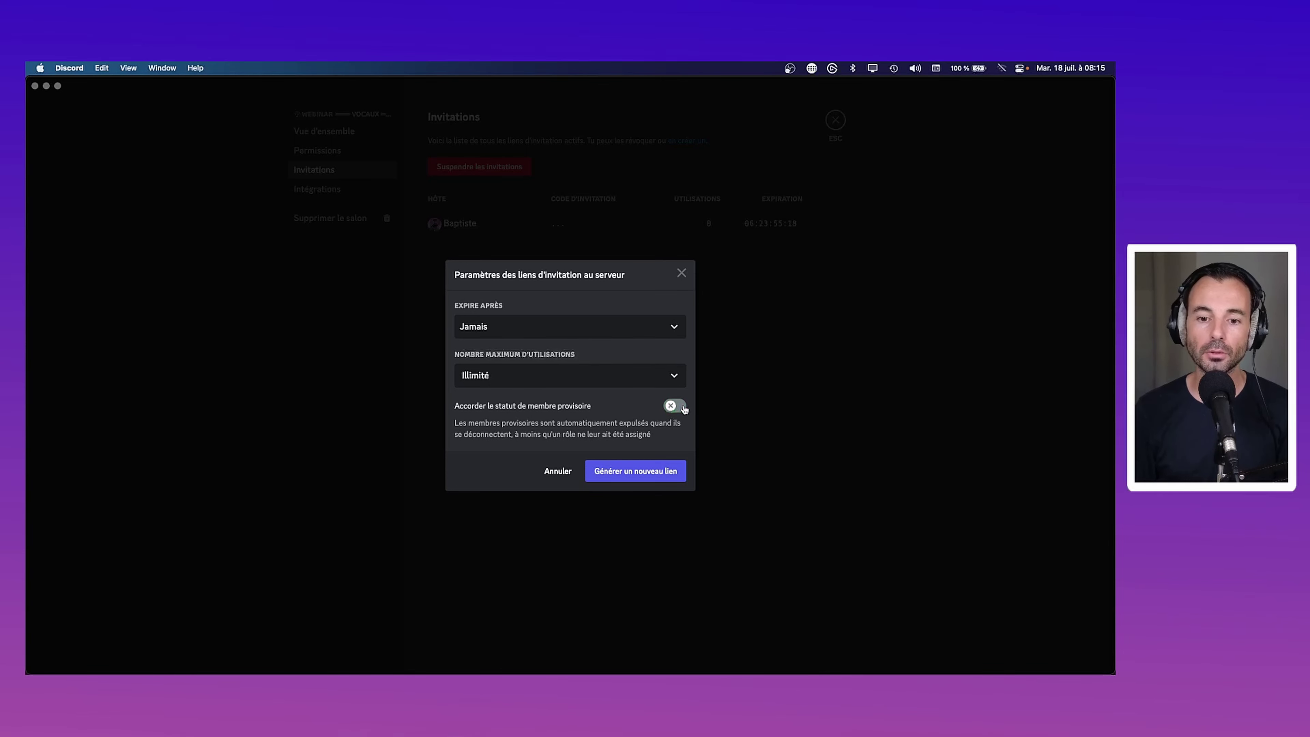
pyautogui.click(653, 474)
pyautogui.click(648, 475)
pyautogui.click(681, 258)
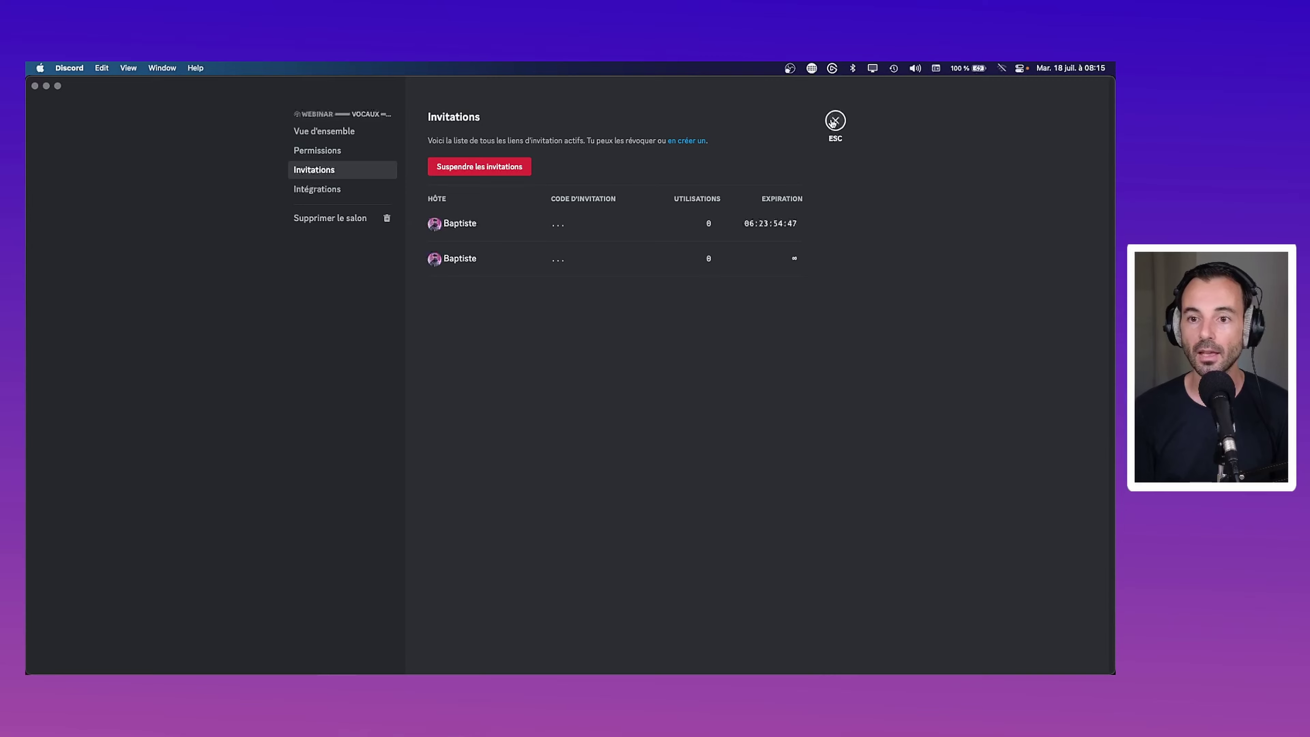
pyautogui.click(835, 121)
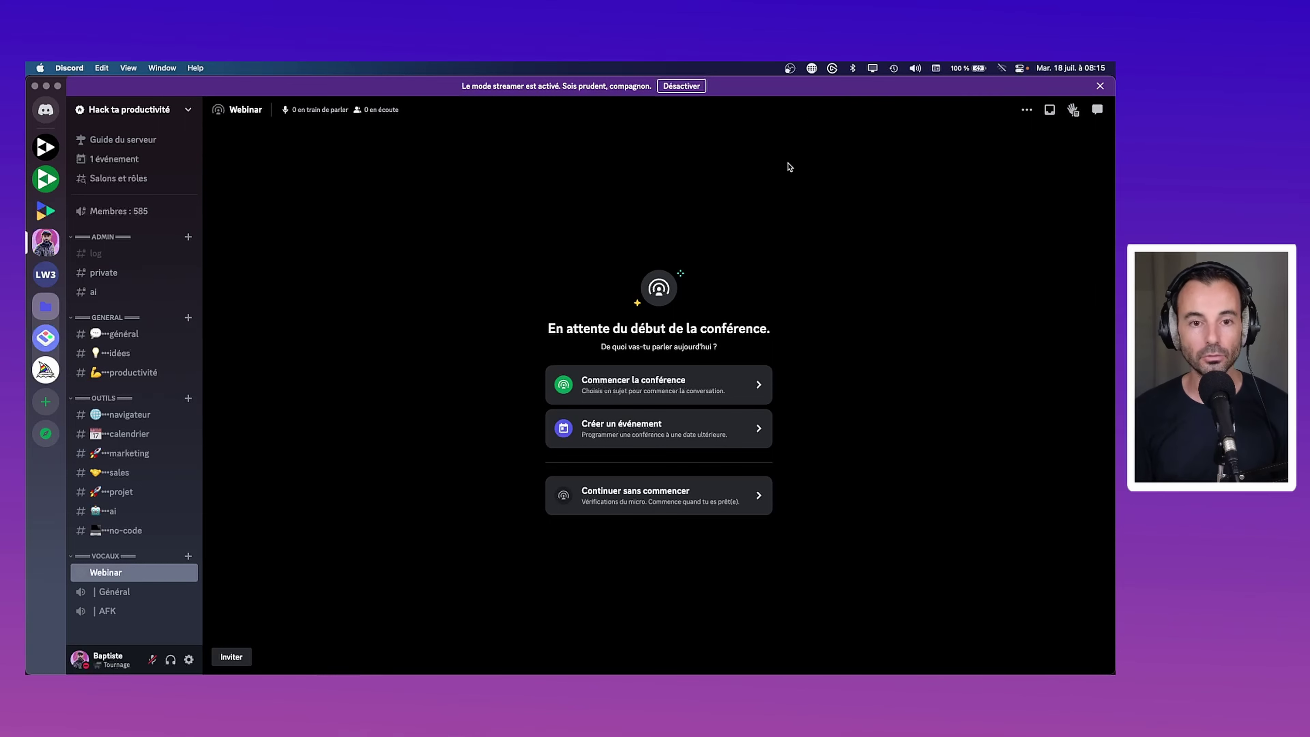
# Switch to Arc and go to addevent.com
pyautogui.press('super+Tab')
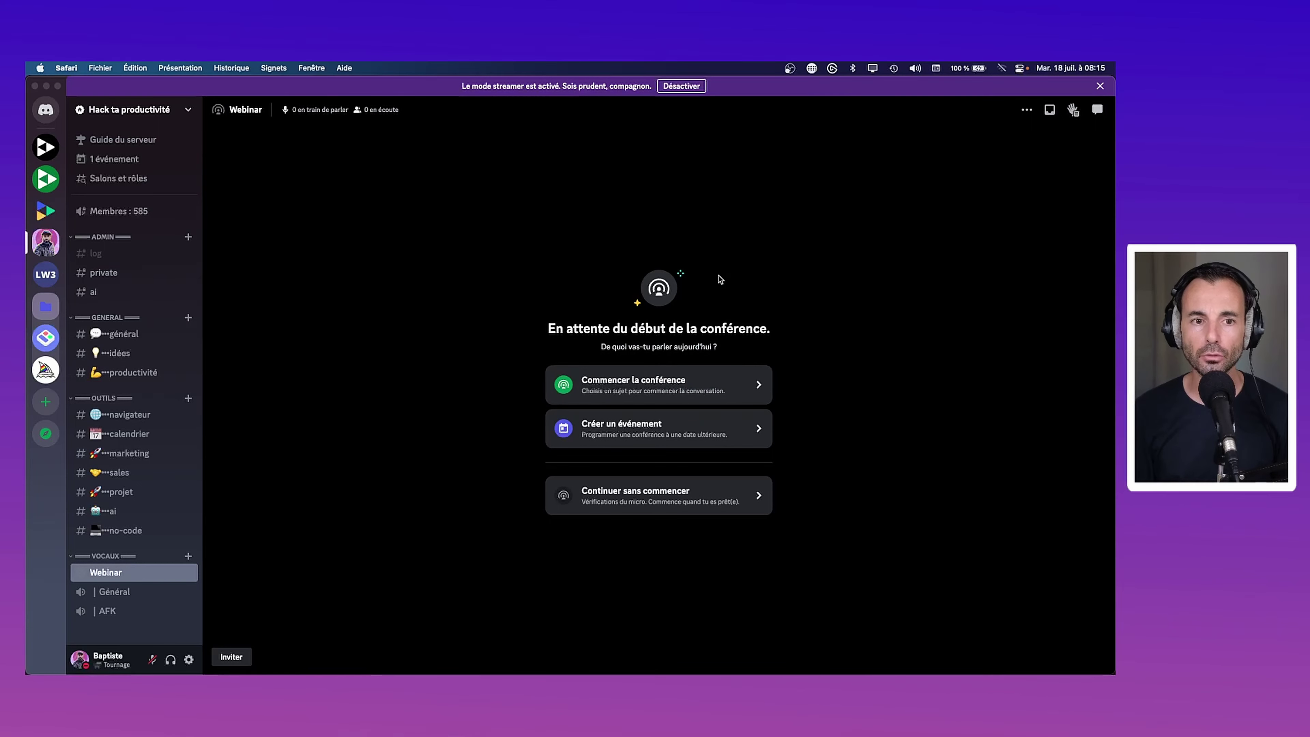
pyautogui.moveTo(490, 666)
pyautogui.click(311, 651)
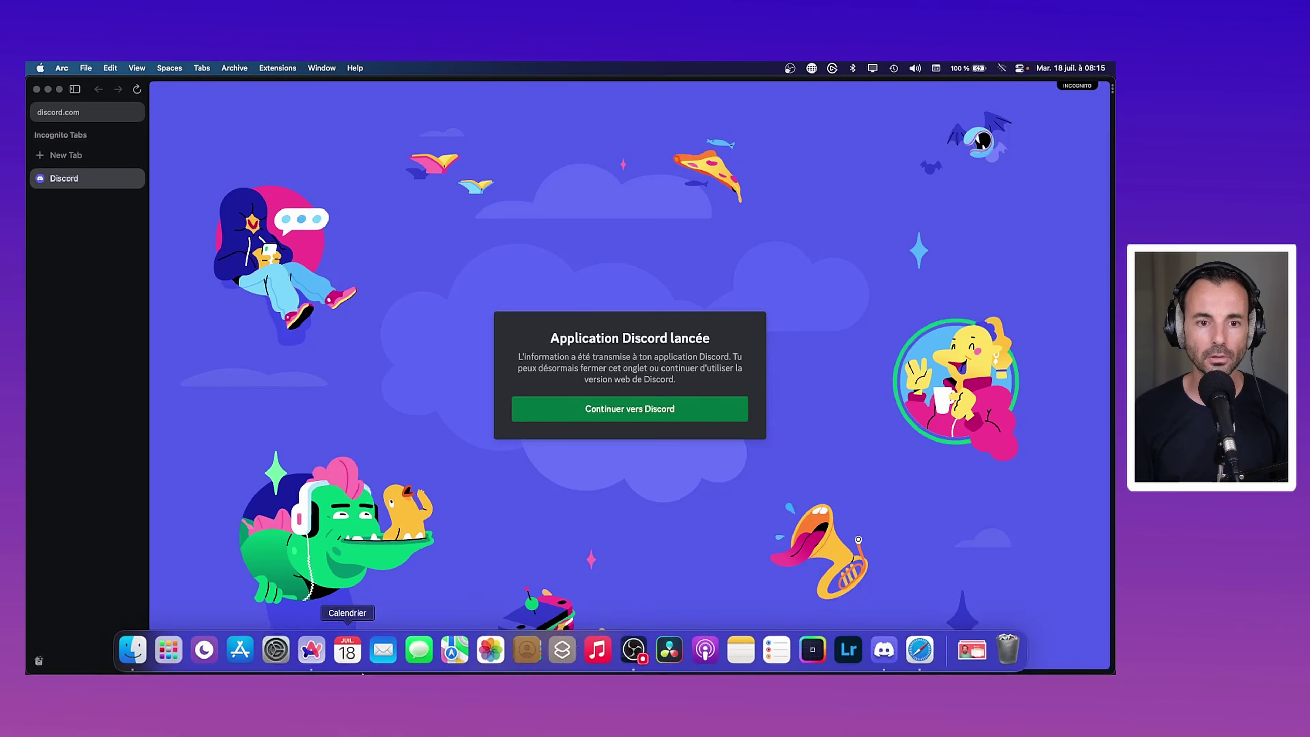
pyautogui.press('super+t')
pyautogui.write('addevent.com')
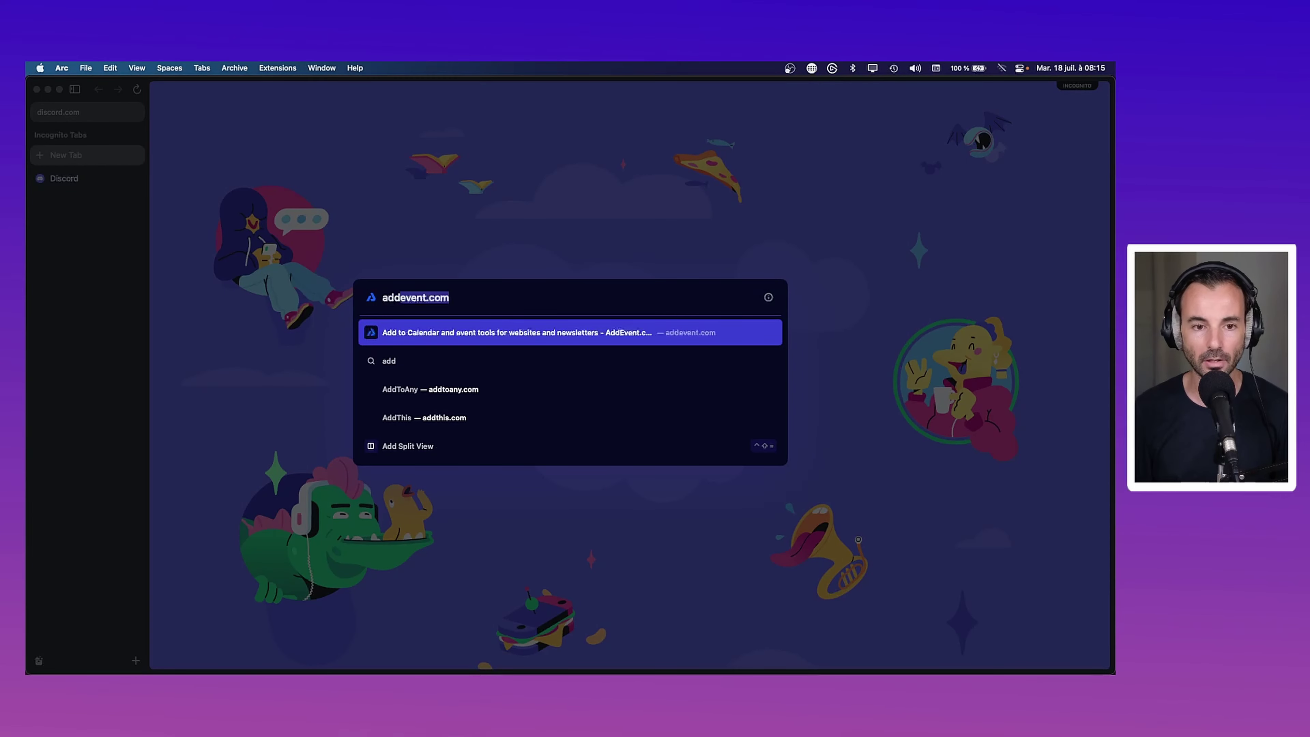
pyautogui.press('Return')
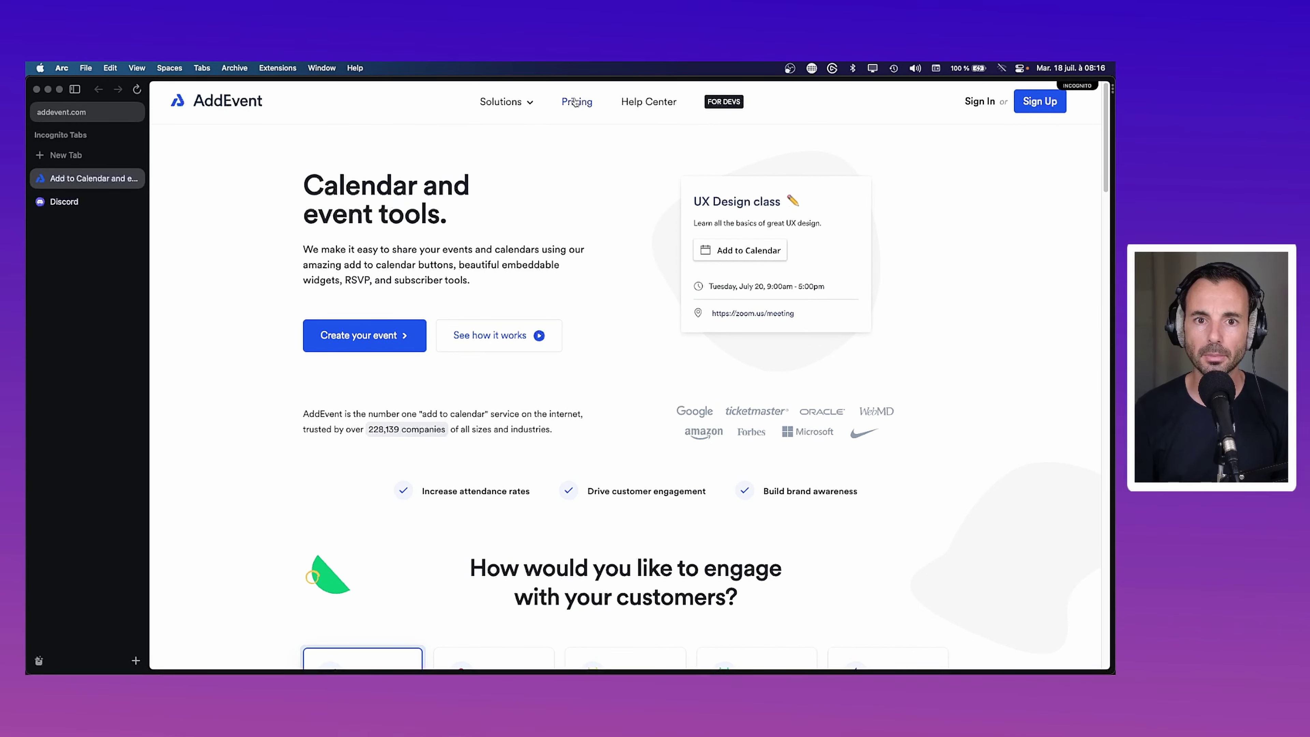
# Scroll through AddEvent's pricing plans, then close the incognito window
pyautogui.click(577, 101)
pyautogui.scroll(-5, 479, 370)
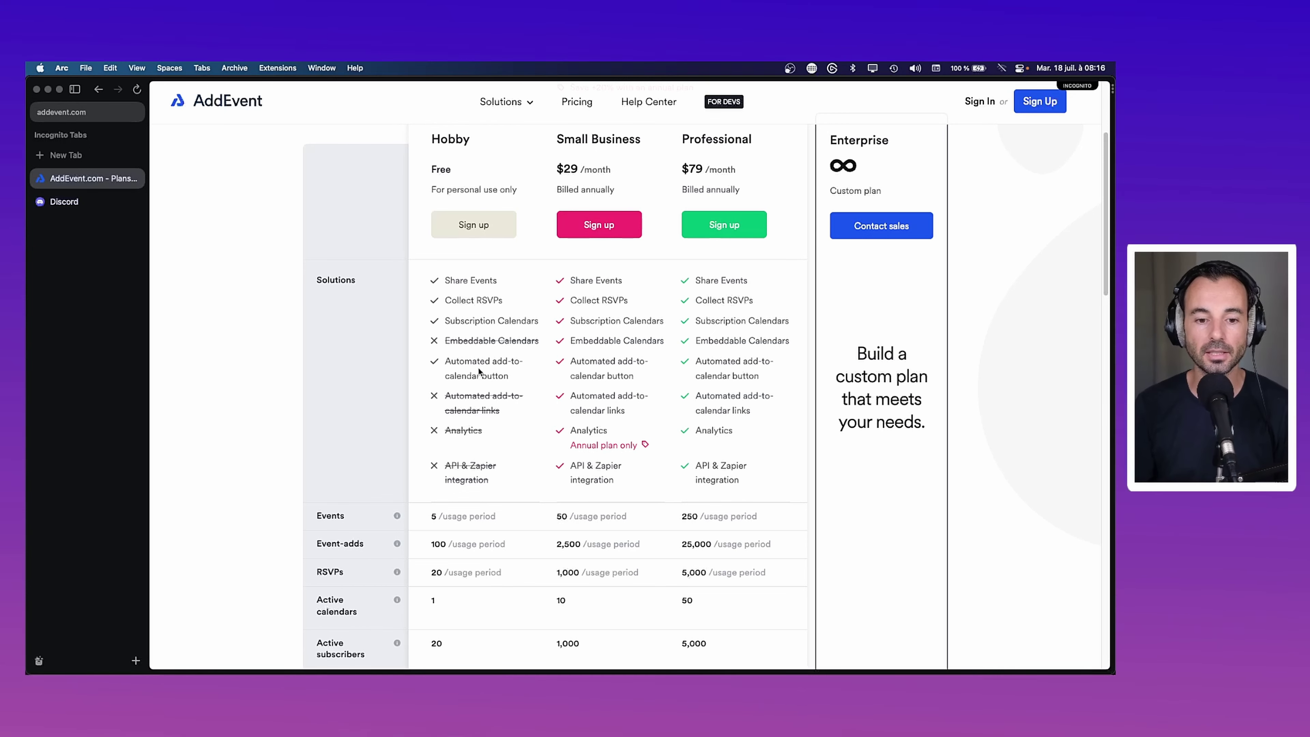
pyautogui.scroll(-3, 472, 413)
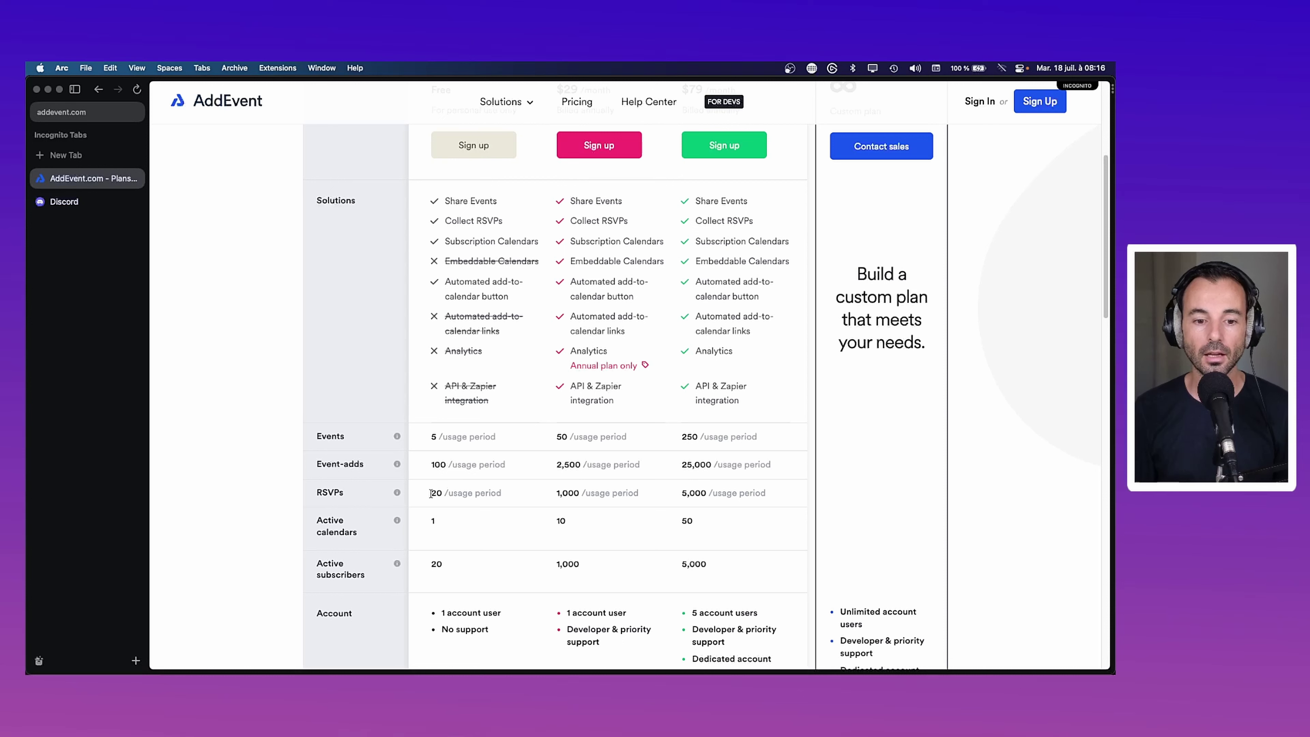
pyautogui.scroll(5, 435, 493)
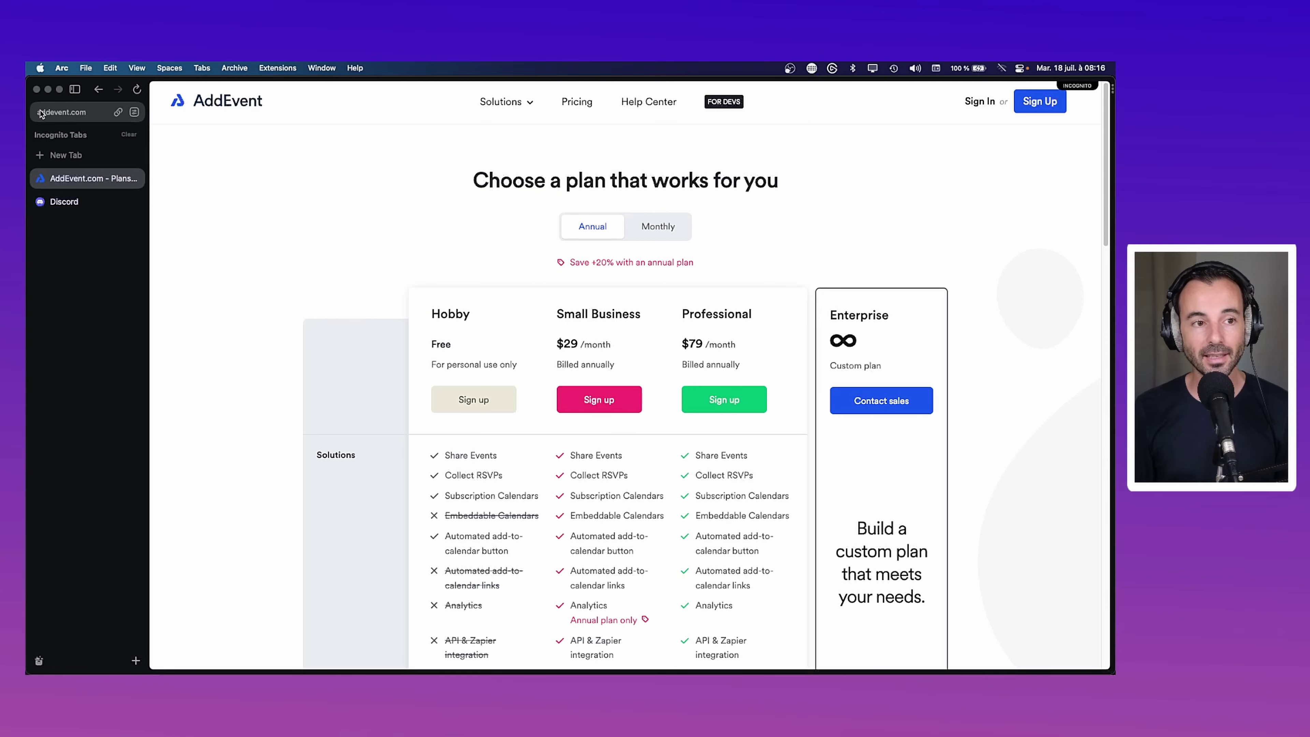
pyautogui.click(38, 89)
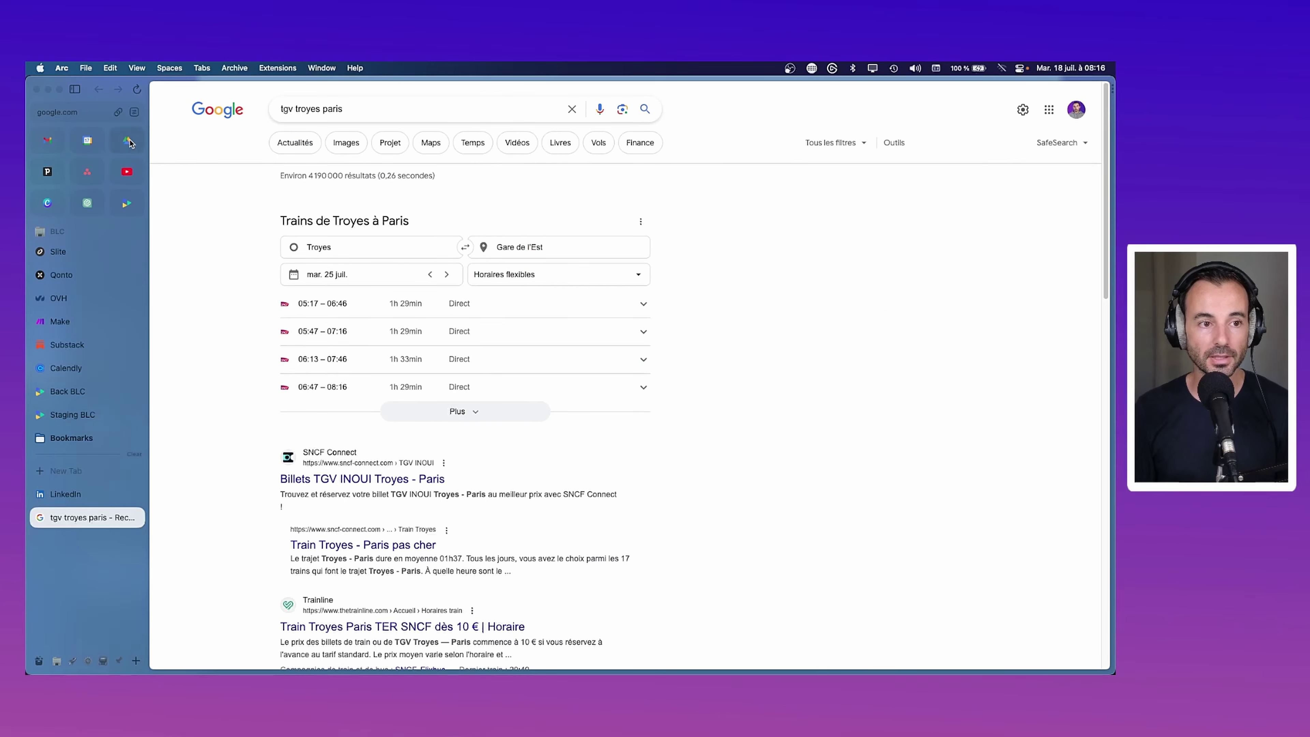
# Open the FACELEC - Focus ACS event from BLC's Webinar / Live calendar and follow its webinar link
pyautogui.click(126, 203)
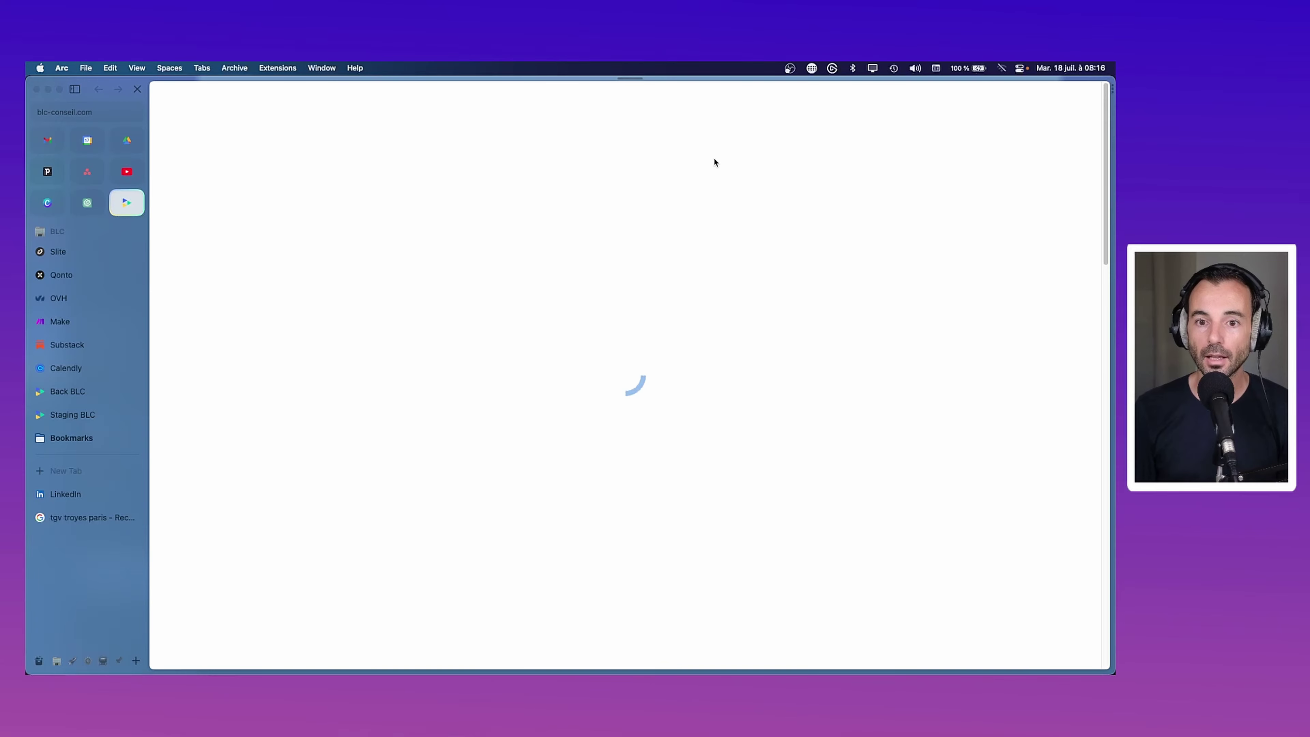
pyautogui.moveTo(727, 124)
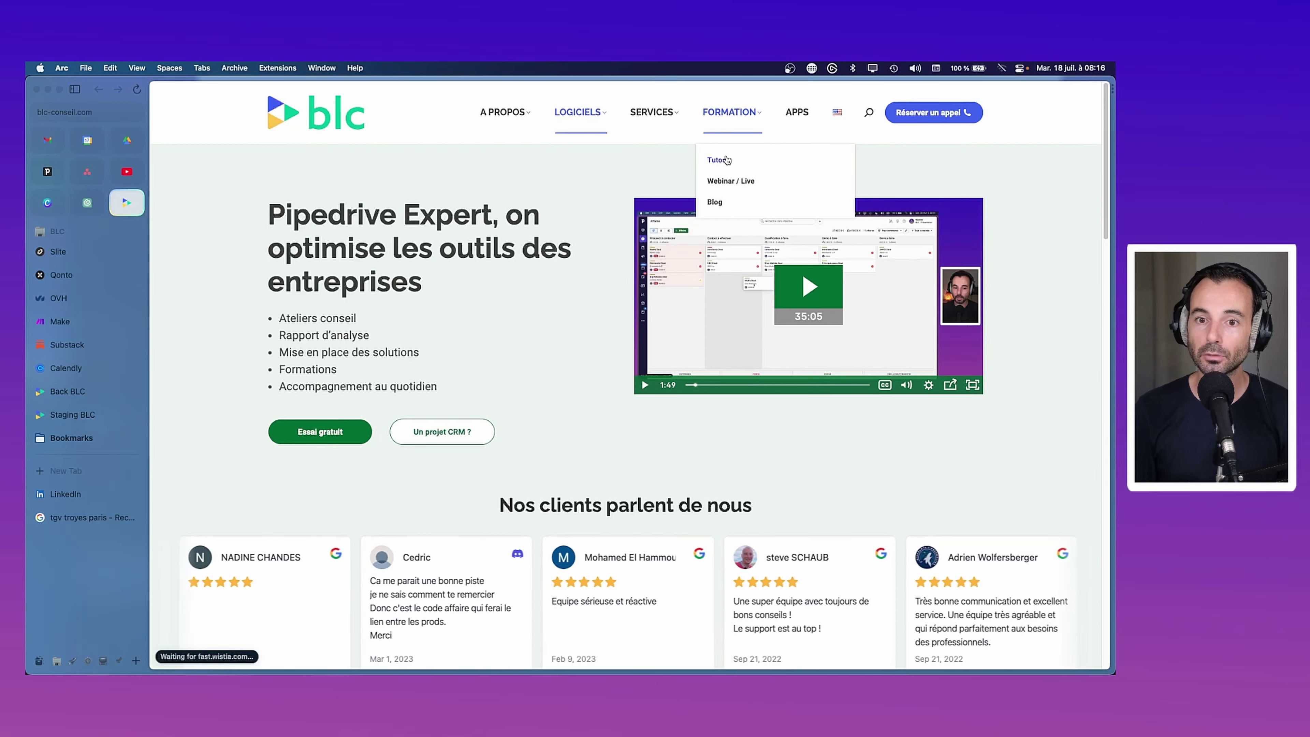
pyautogui.click(729, 177)
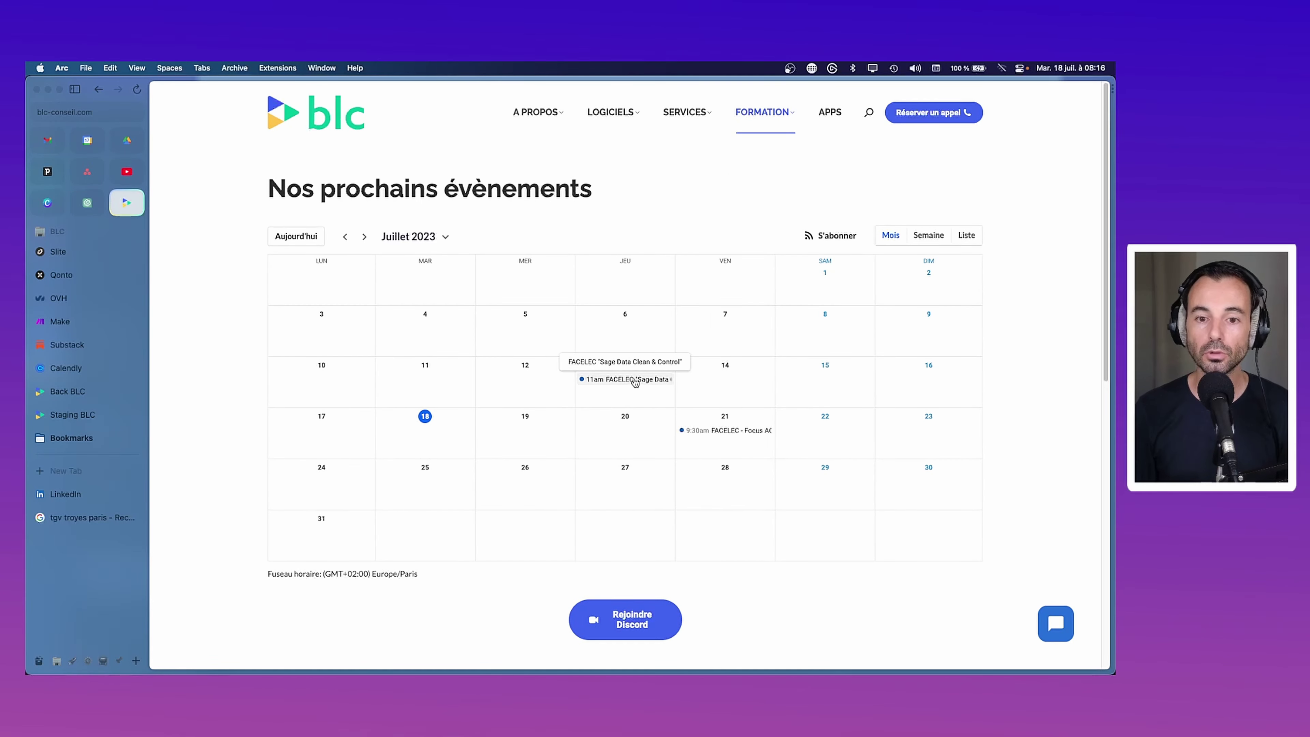
pyautogui.click(726, 437)
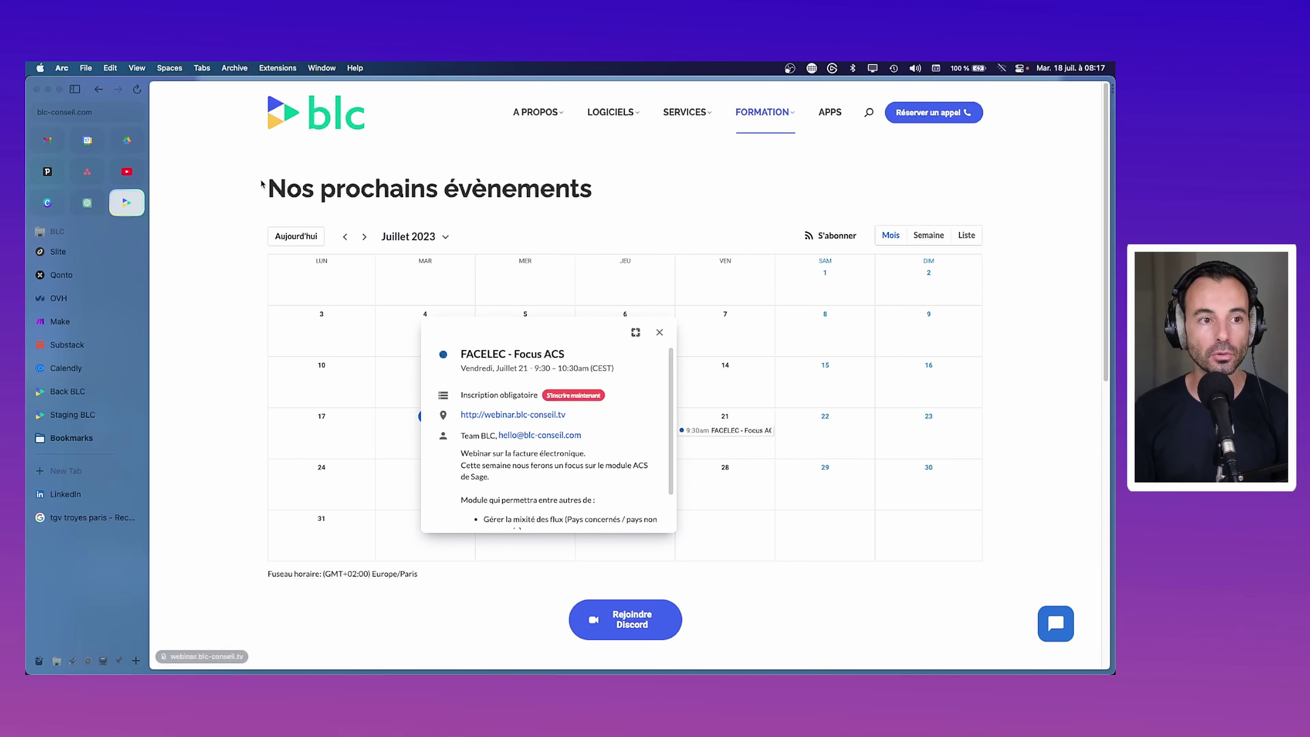
pyautogui.click(546, 418)
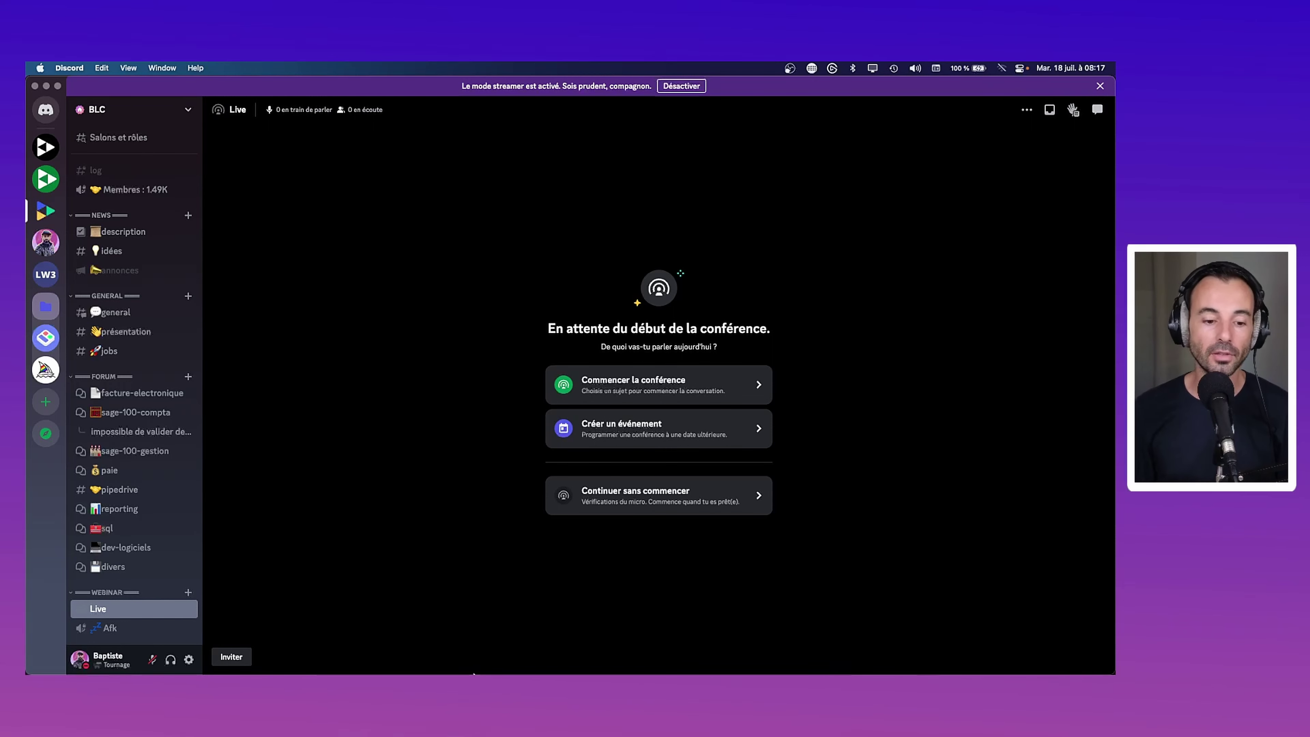
# Back in Arc, open the FACELEC event's registration page from the BLC calendar
pyautogui.click(311, 650)
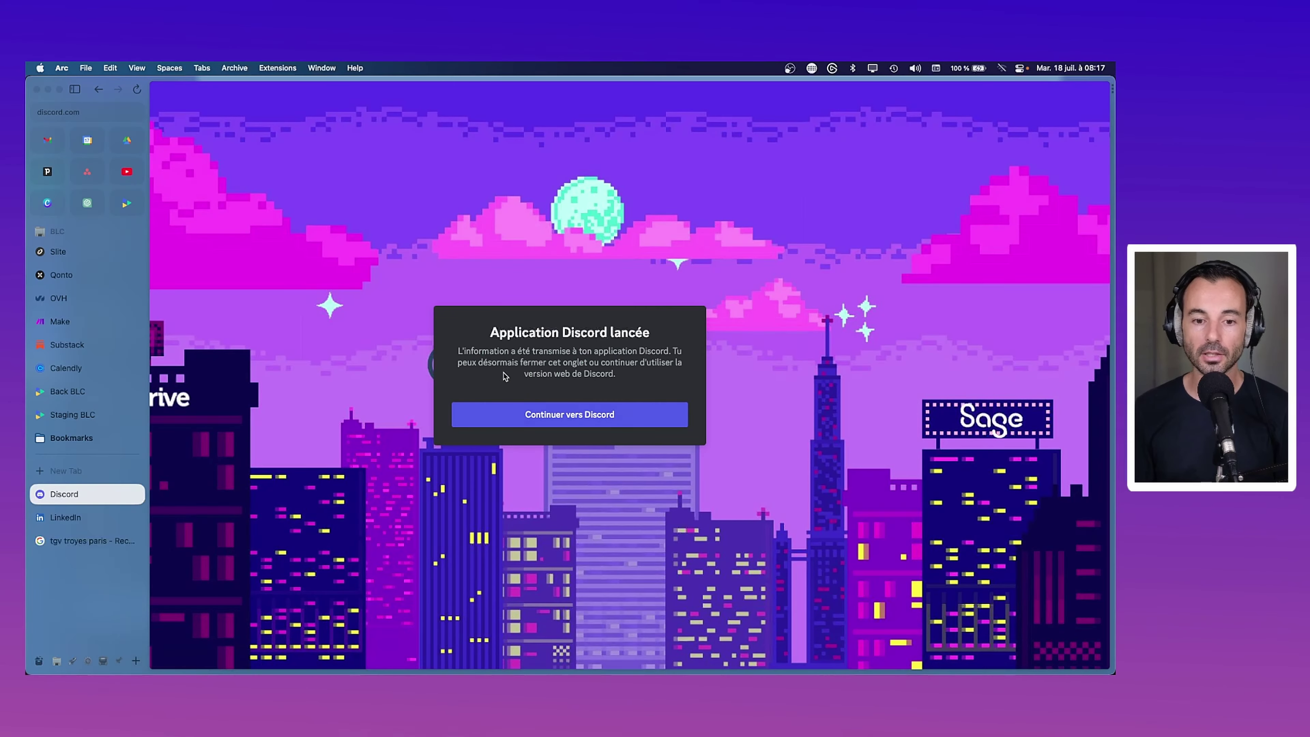
pyautogui.click(94, 540)
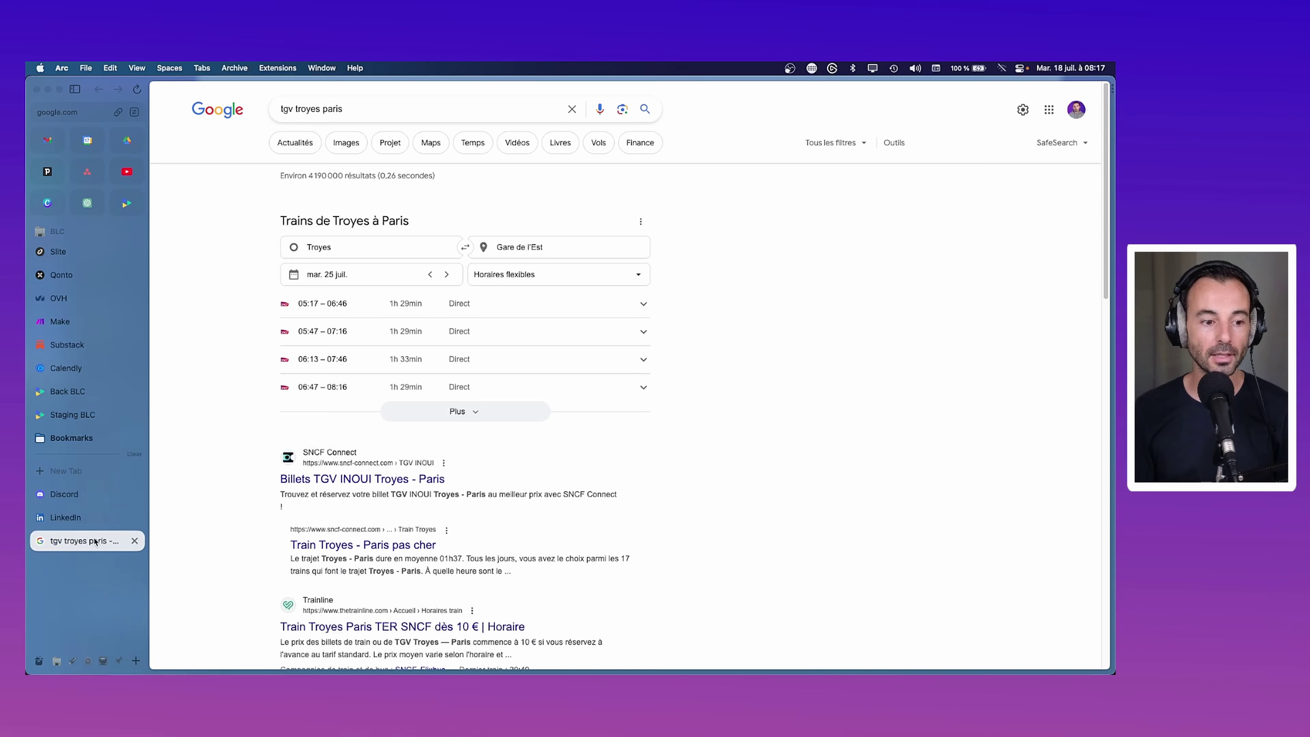
pyautogui.click(120, 211)
pyautogui.click(710, 217)
pyautogui.click(725, 431)
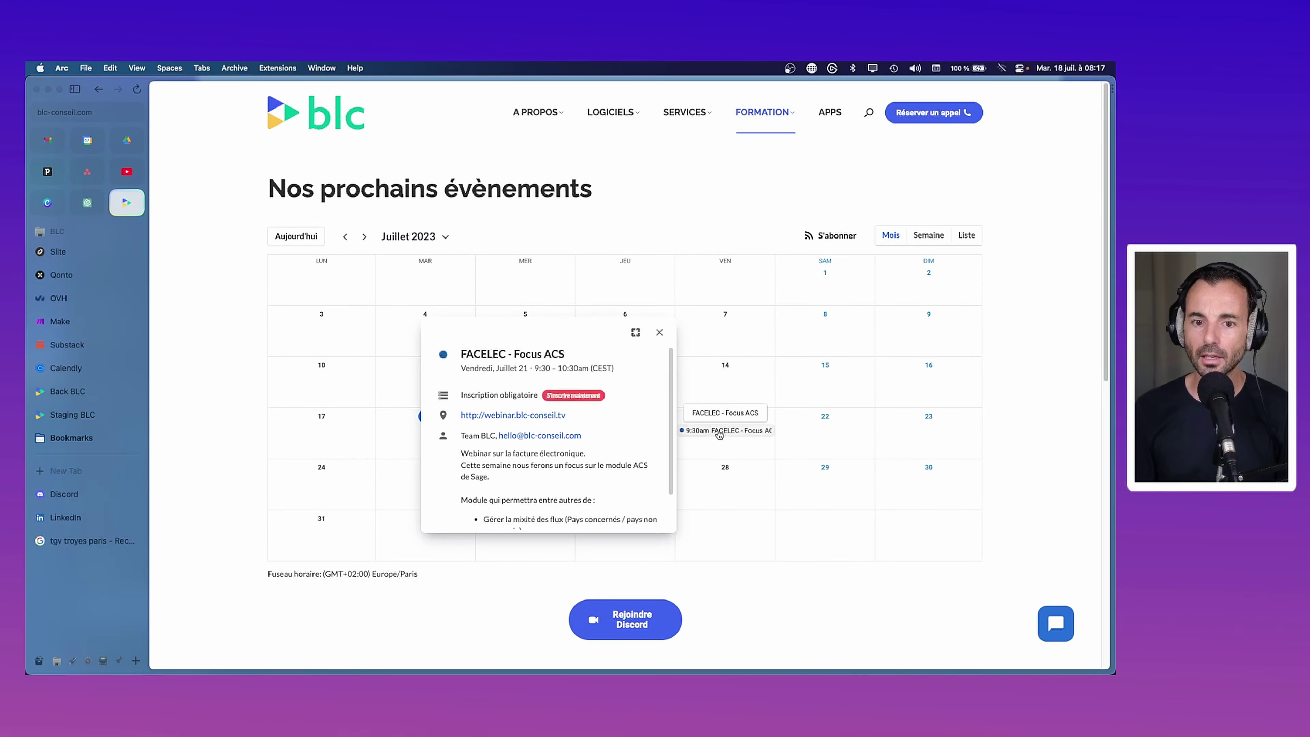
pyautogui.click(575, 396)
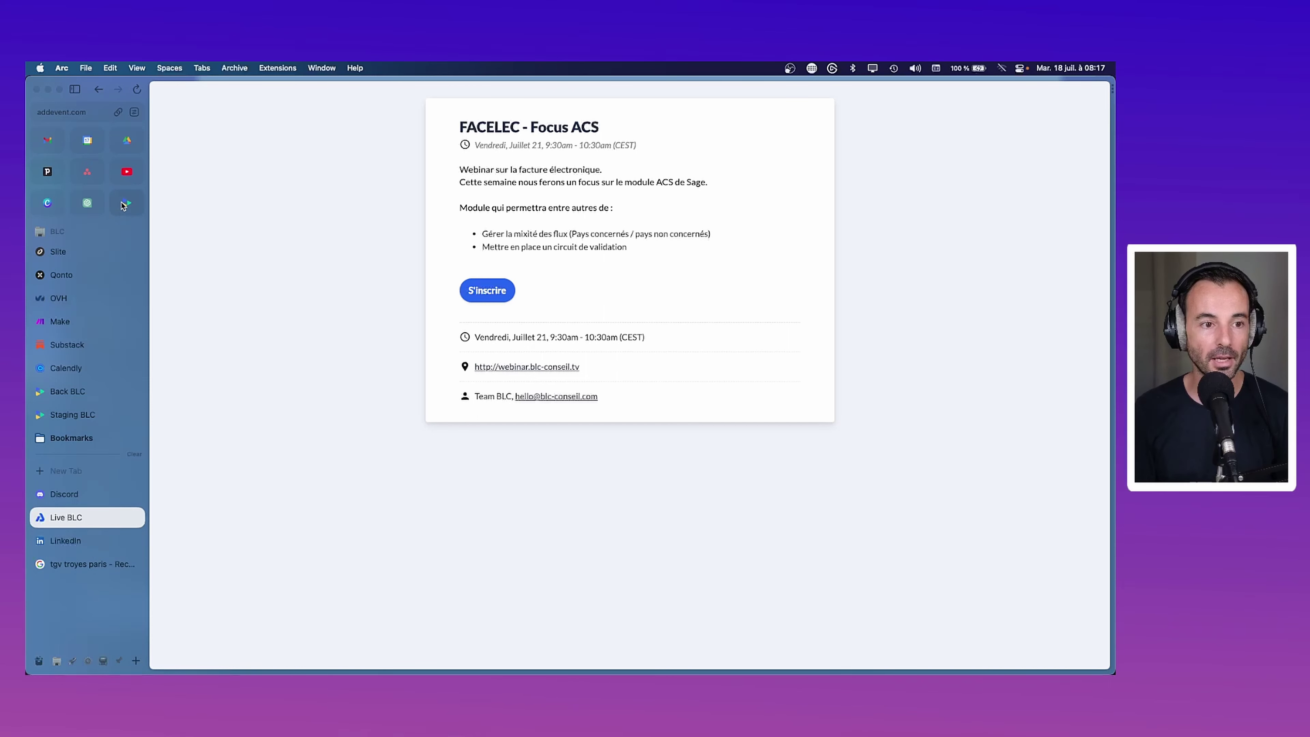
# Return to the BLC events calendar and open addevent.com in a new tab
pyautogui.press('super+shift+j')
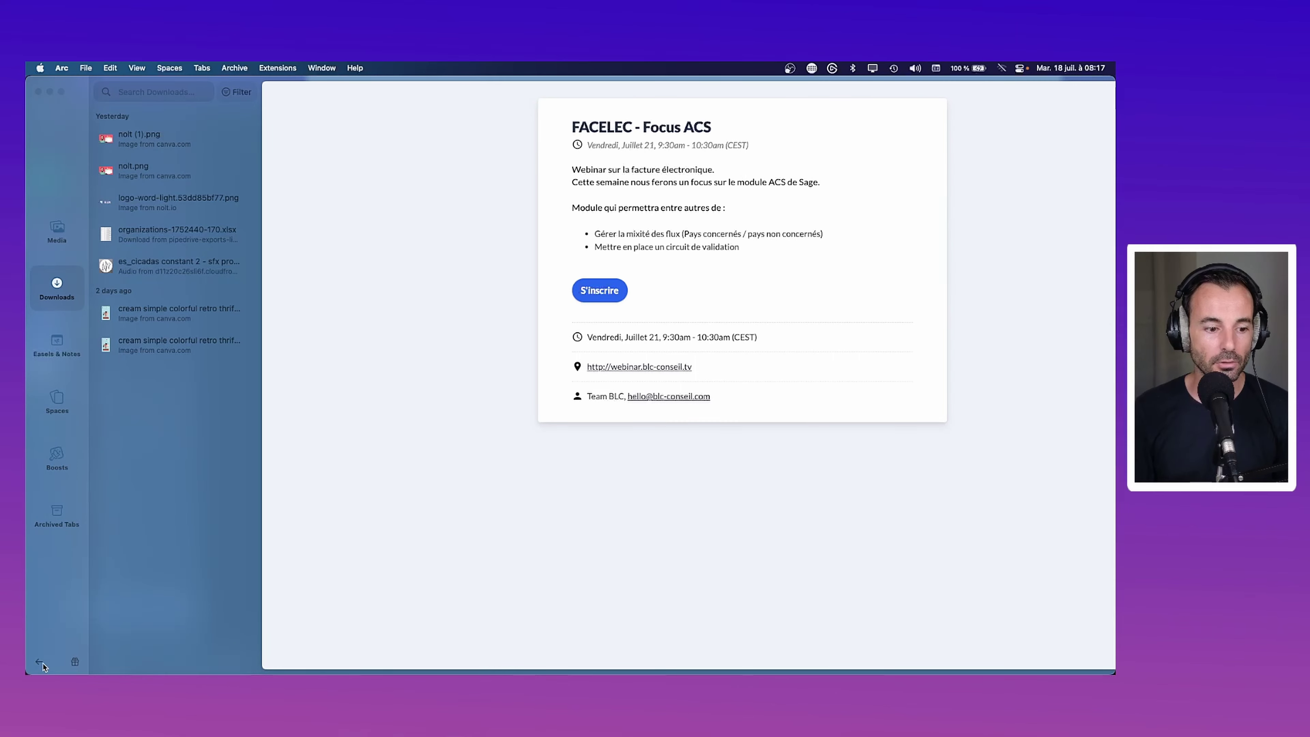
pyautogui.click(38, 661)
pyautogui.click(96, 90)
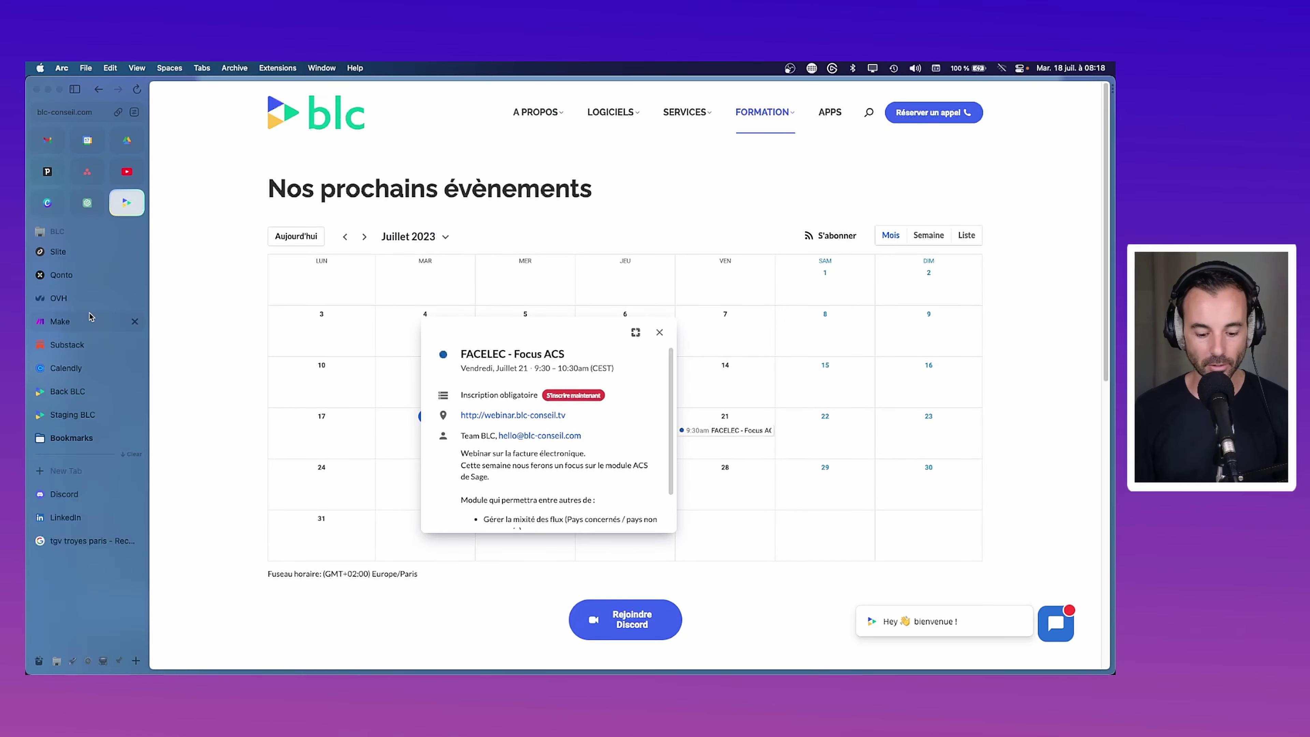
pyautogui.press('super+t')
pyautogui.write('addevent.com')
pyautogui.press('Return')
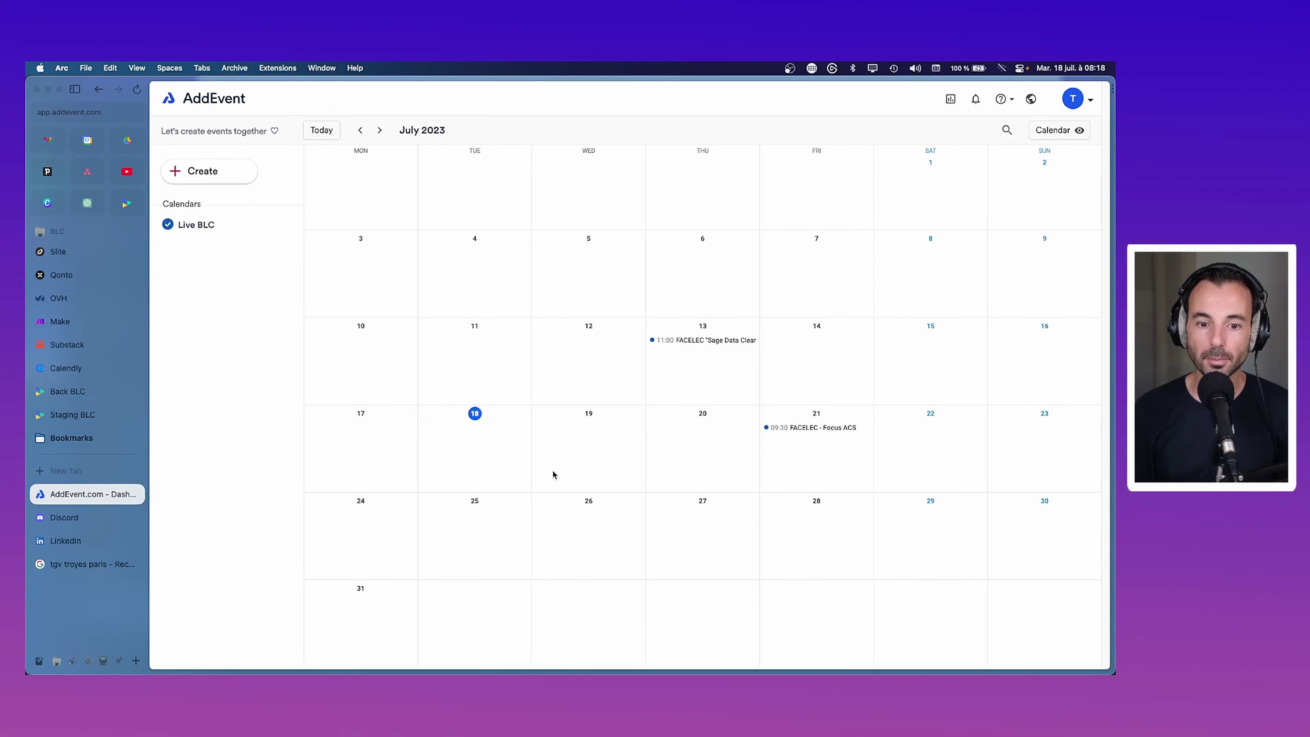
# Draft a 'Test' event for Sunday 23 July, 09:30–10:30, in the full editor, leaving RSVP off
pyautogui.click(1054, 425)
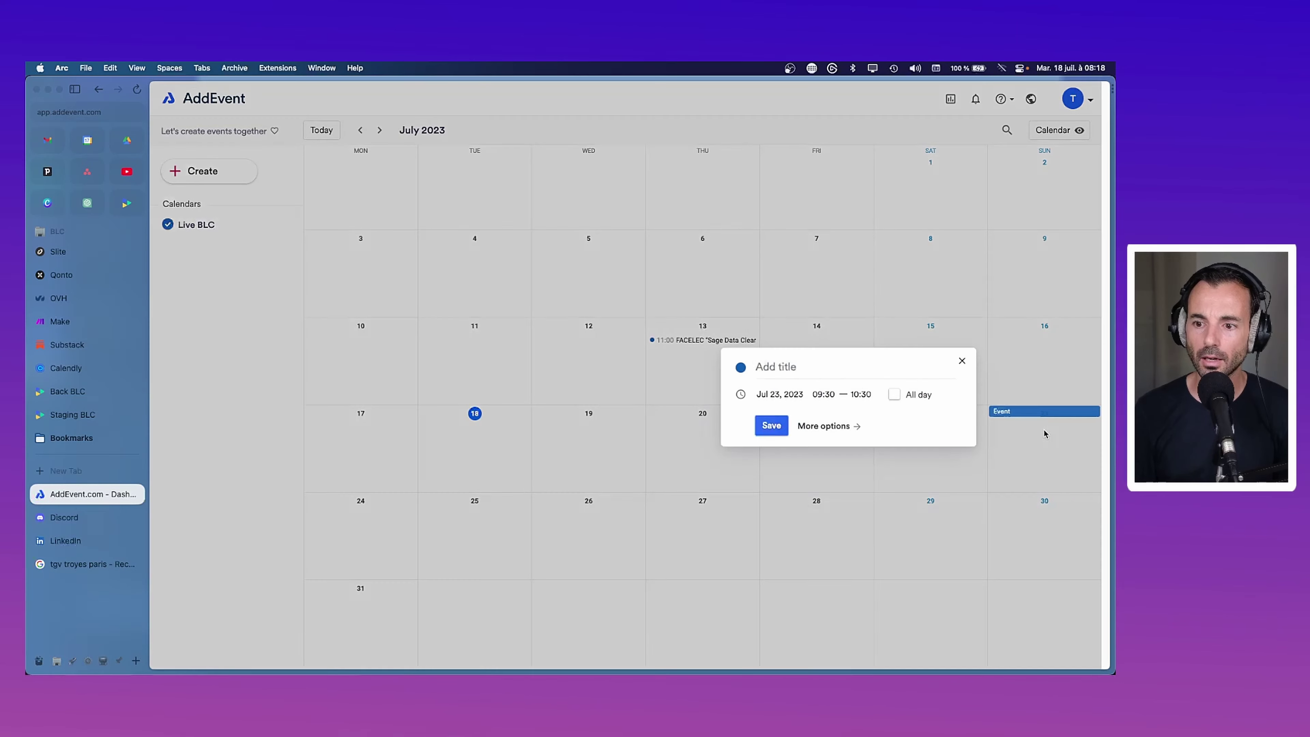
pyautogui.write('Test')
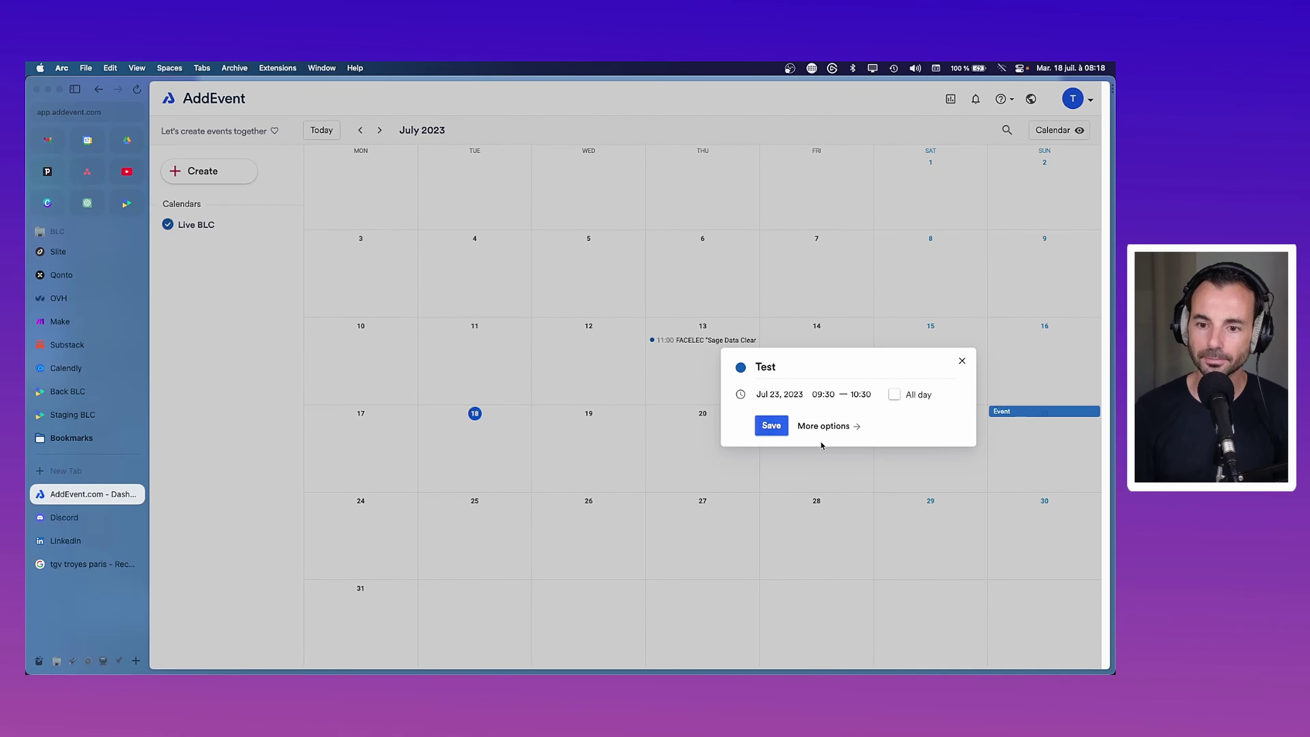
pyautogui.click(829, 427)
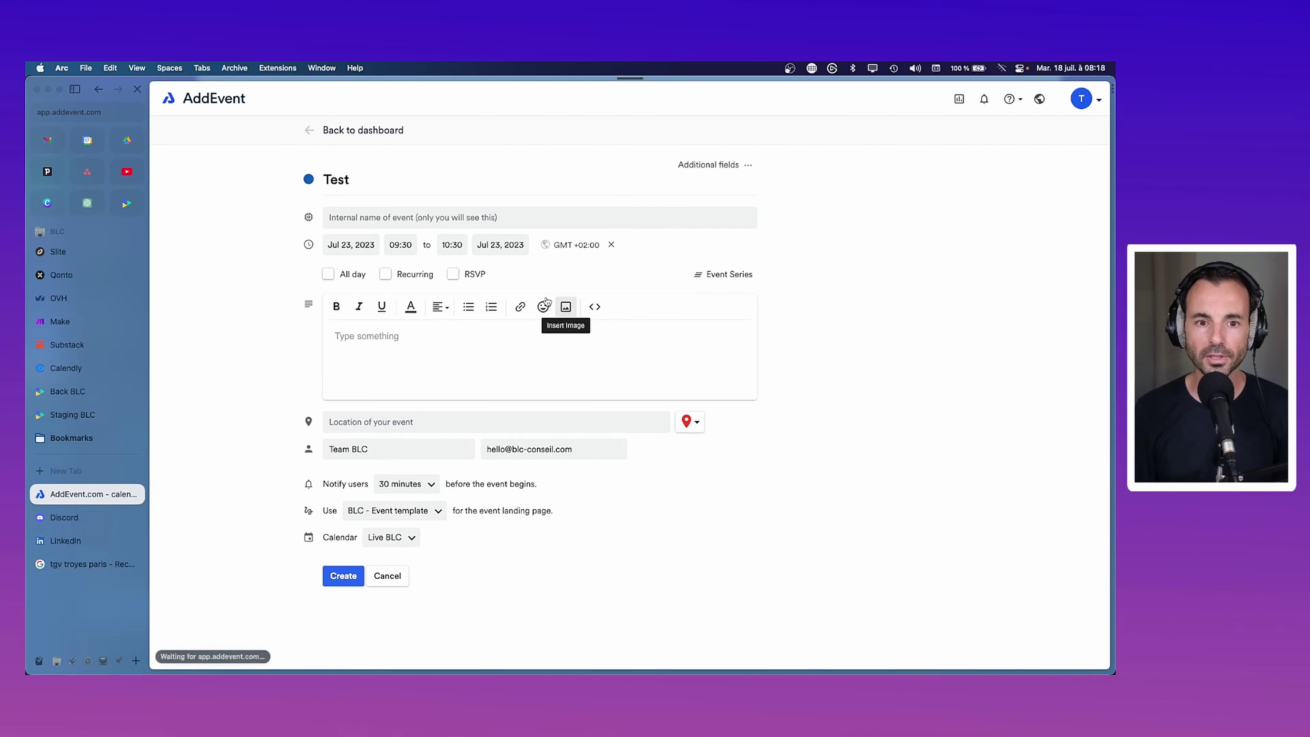
pyautogui.click(452, 275)
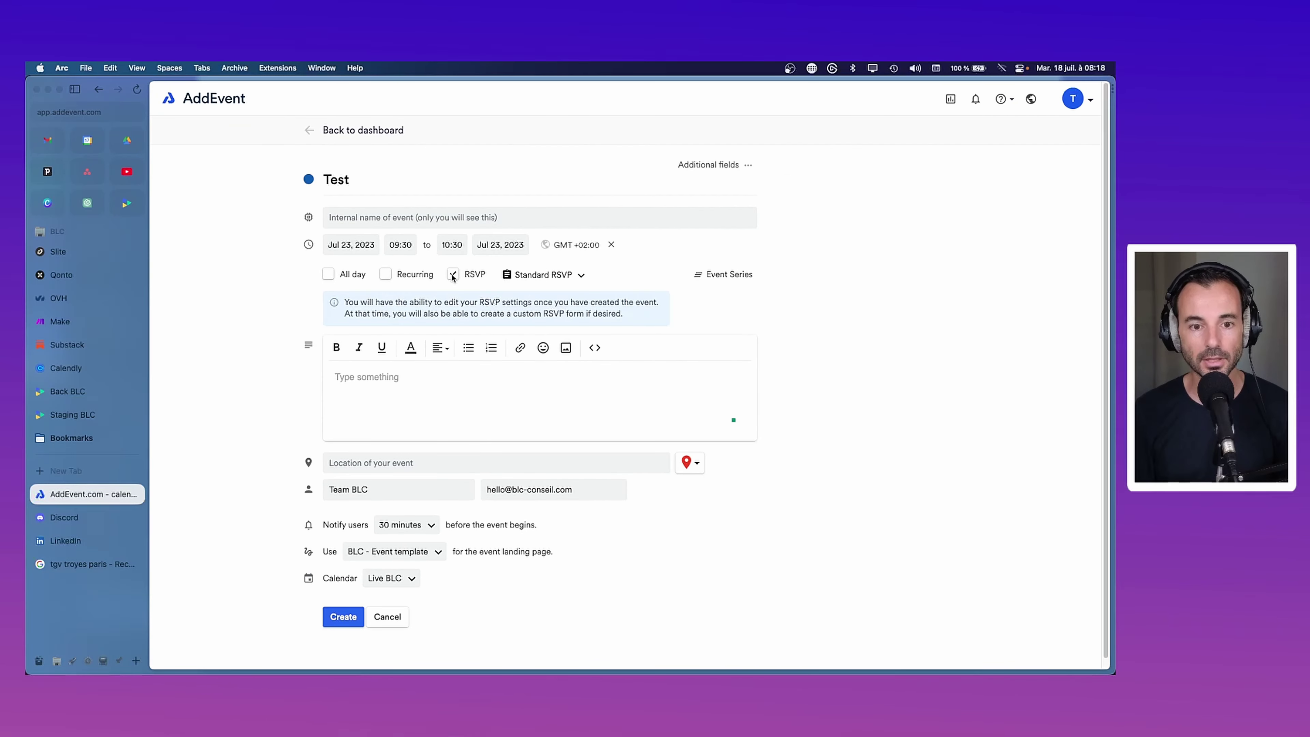
pyautogui.click(452, 277)
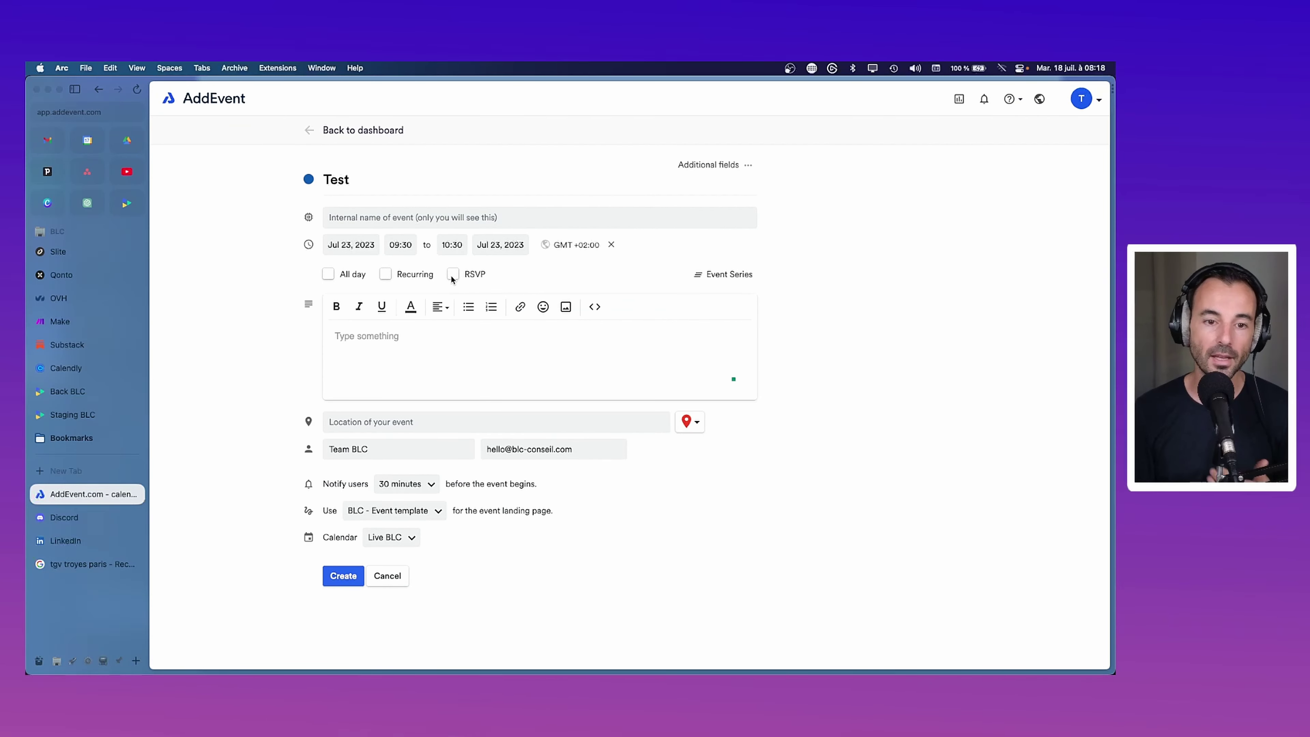